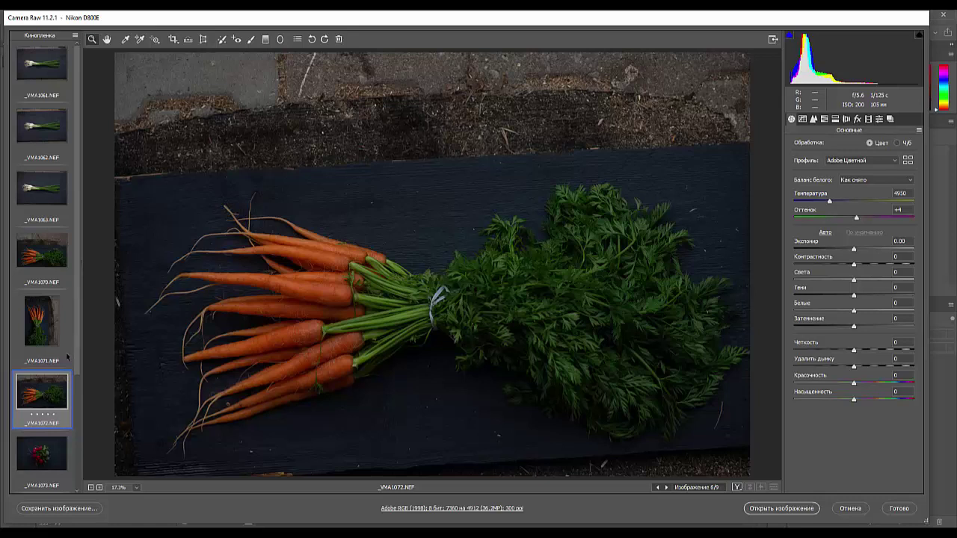
# - Look through the three radish photos, _VMA1073.NEF, _VMA1074.NEF and _VMA1075.NEF
pyautogui.moveTo(77, 287); pyautogui.dragTo(80, 419)
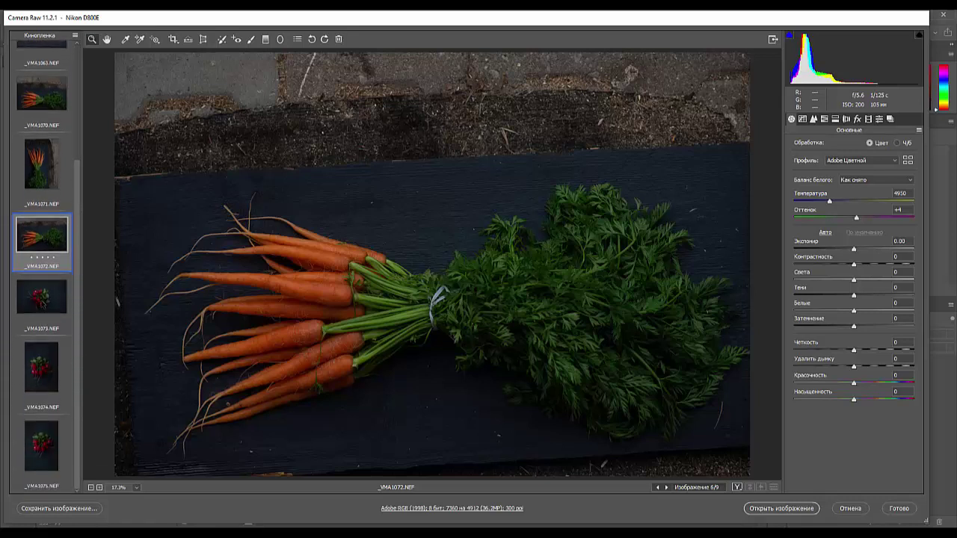
pyautogui.click(42, 301)
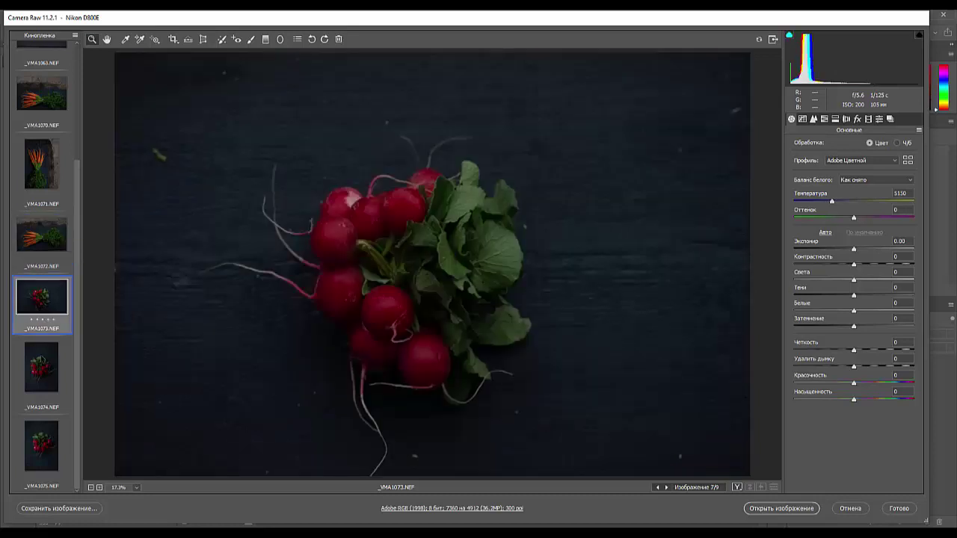
pyautogui.click(46, 385)
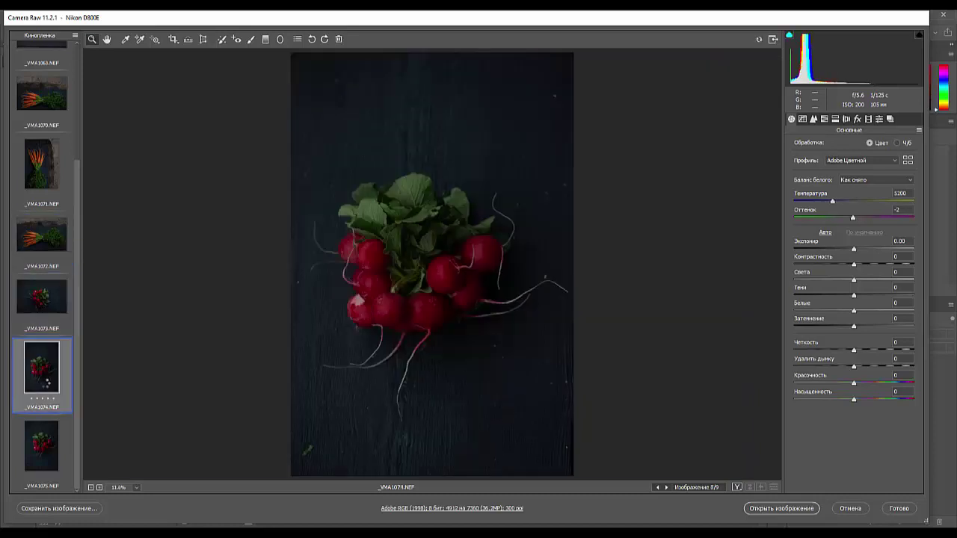
pyautogui.click(42, 446)
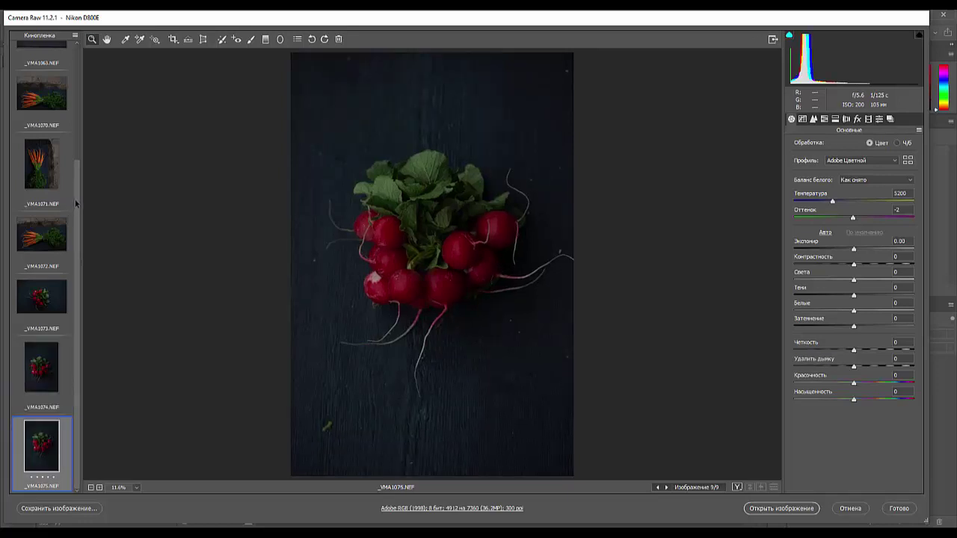
# - Select the three spring onion photos, _VMA1061.NEF to _VMA1063.NEF, and set their white balance temperature to 5900
pyautogui.scroll(5, 71, 205)
pyautogui.click(57, 69)
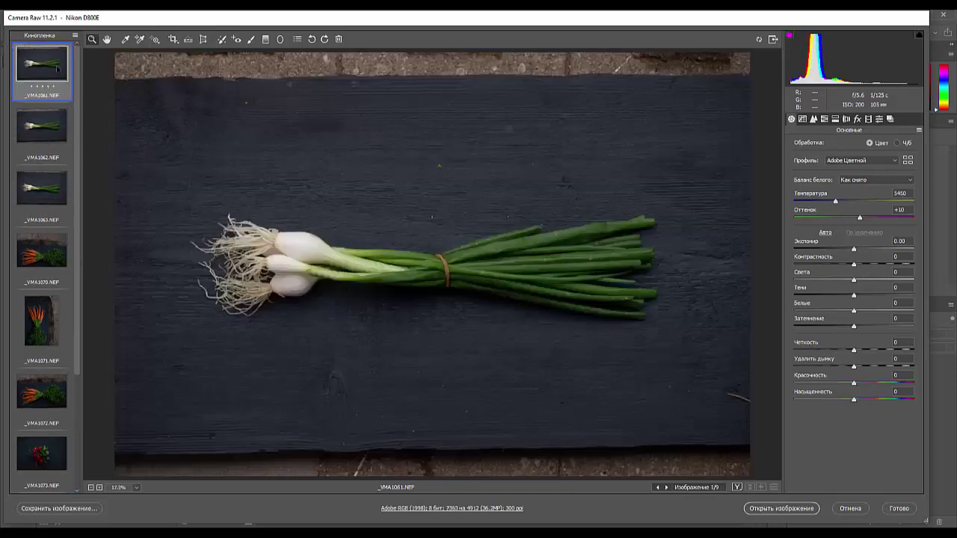
pyautogui.keyDown('shift'); pyautogui.click(50, 193); pyautogui.keyUp('shift')
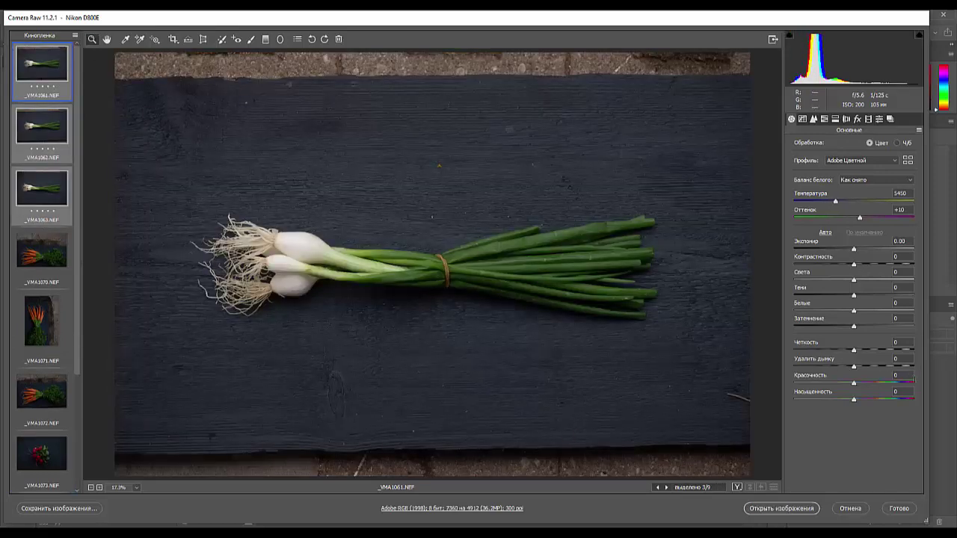
pyautogui.moveTo(835, 202)
pyautogui.mouseDown()
pyautogui.moveTo(862, 207)
pyautogui.moveTo(831, 205)
pyautogui.moveTo(840, 209)
pyautogui.mouseUp()
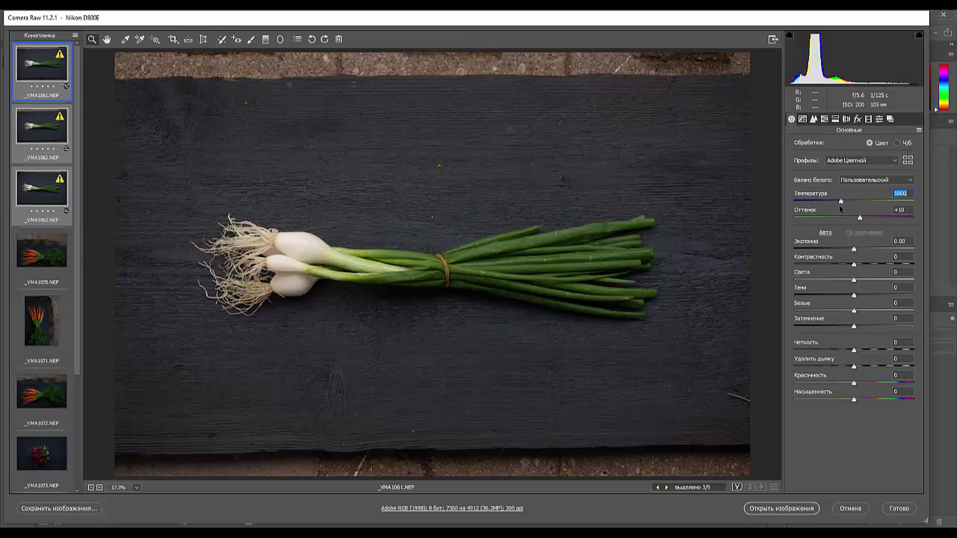
# - Open the onion photo _VMA1062.NEF on its own and check its temperature setting
pyautogui.click(48, 126)
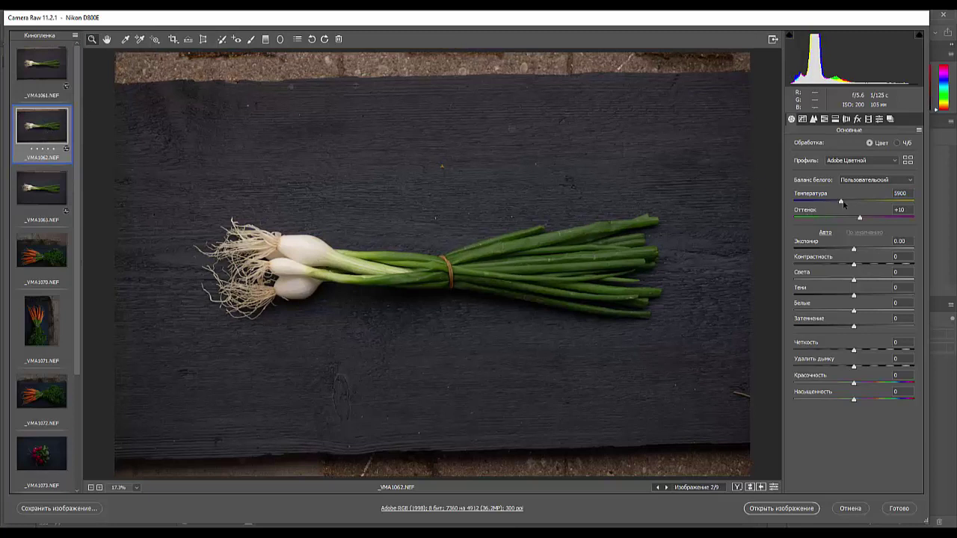
pyautogui.click(842, 202)
pyautogui.moveTo(843, 204); pyautogui.dragTo(843, 202)
# - Select all nine photos, from _VMA1061.NEF to _VMA1075.NEF, and view the white balance presets available for them
pyautogui.click(39, 68)
pyautogui.scroll(-3, 52, 268)
pyautogui.keyDown('shift'); pyautogui.click(43, 465); pyautogui.keyUp('shift')
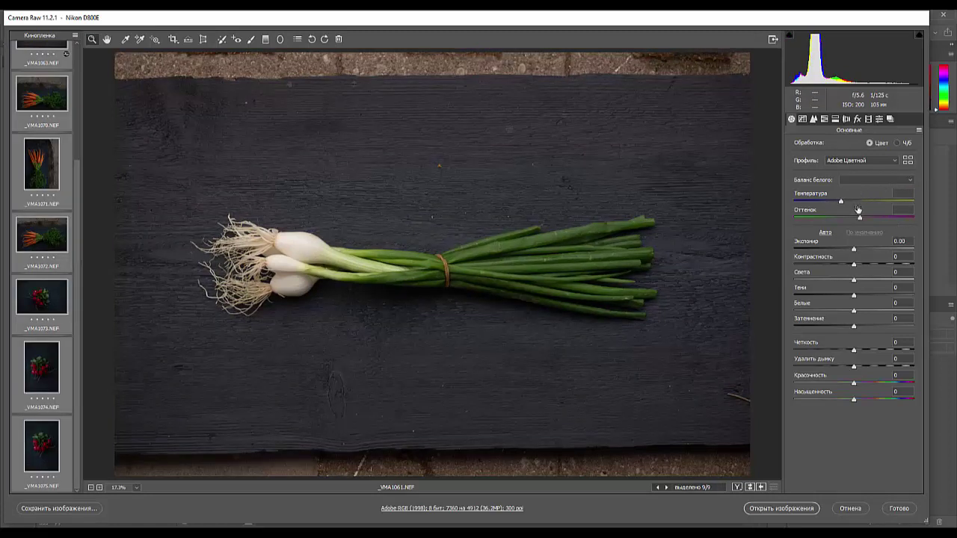
pyautogui.click(870, 183)
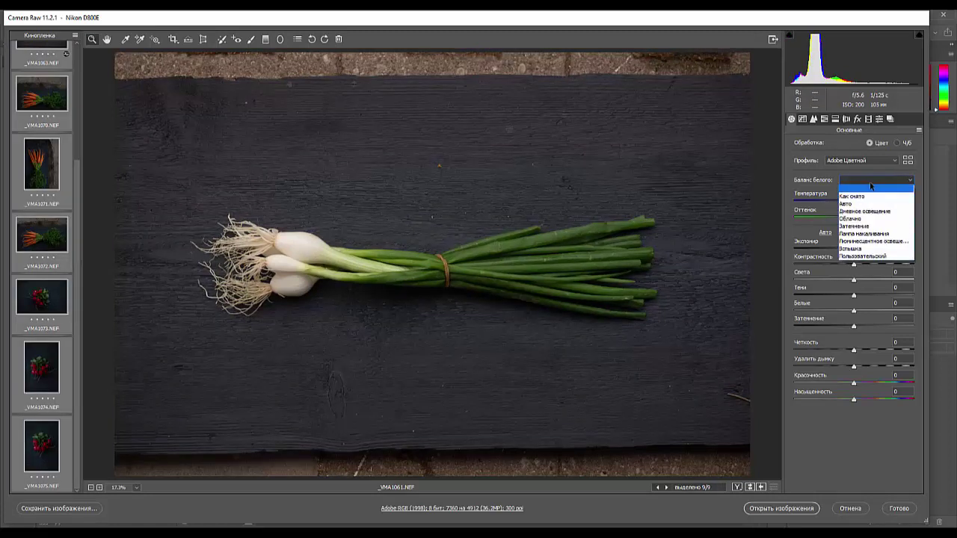
pyautogui.click(870, 187)
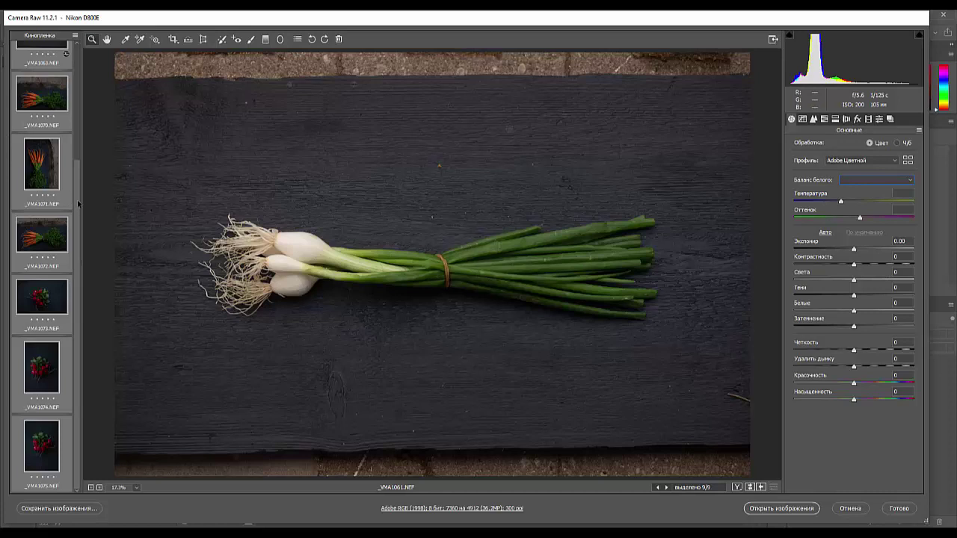
pyautogui.moveTo(77, 204); pyautogui.dragTo(78, 71)
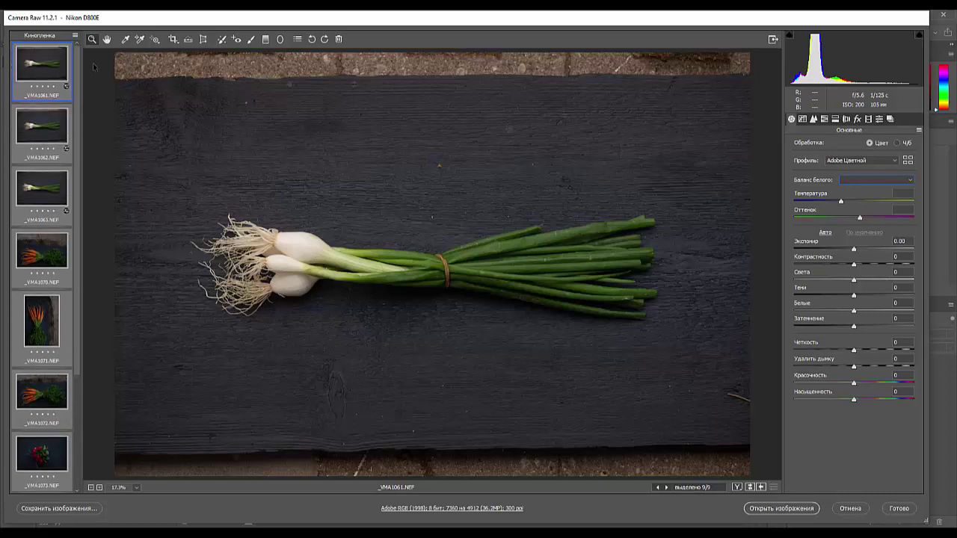
# - Set the temperature of the onion photo _VMA1062.NEF to 5800 and compare it with the other onion shots
pyautogui.click(41, 198)
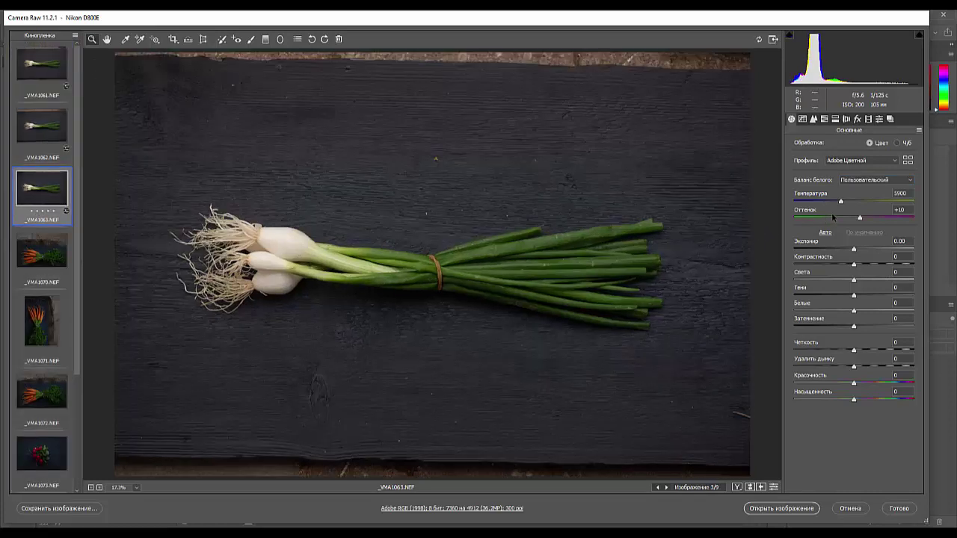
pyautogui.moveTo(842, 202); pyautogui.dragTo(839, 203)
pyautogui.click(58, 124)
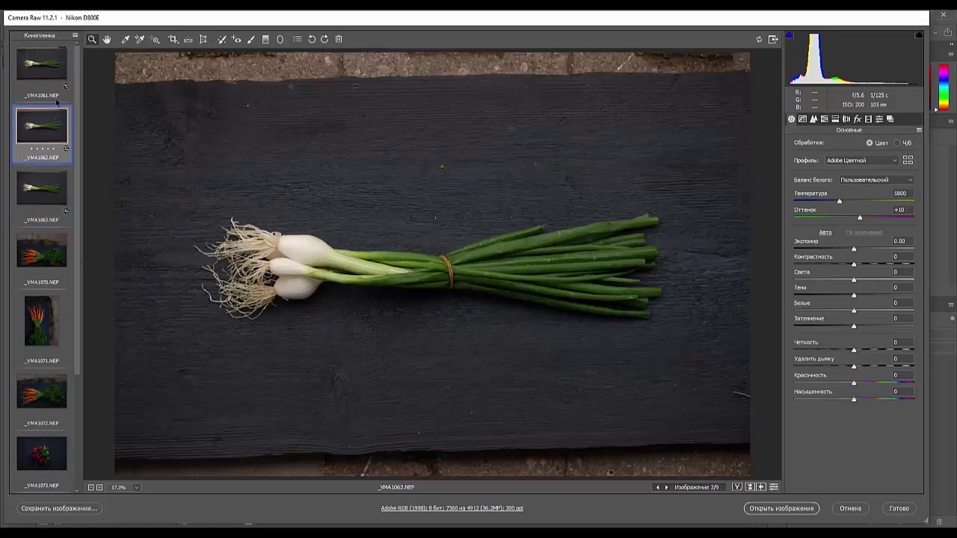
pyautogui.click(53, 63)
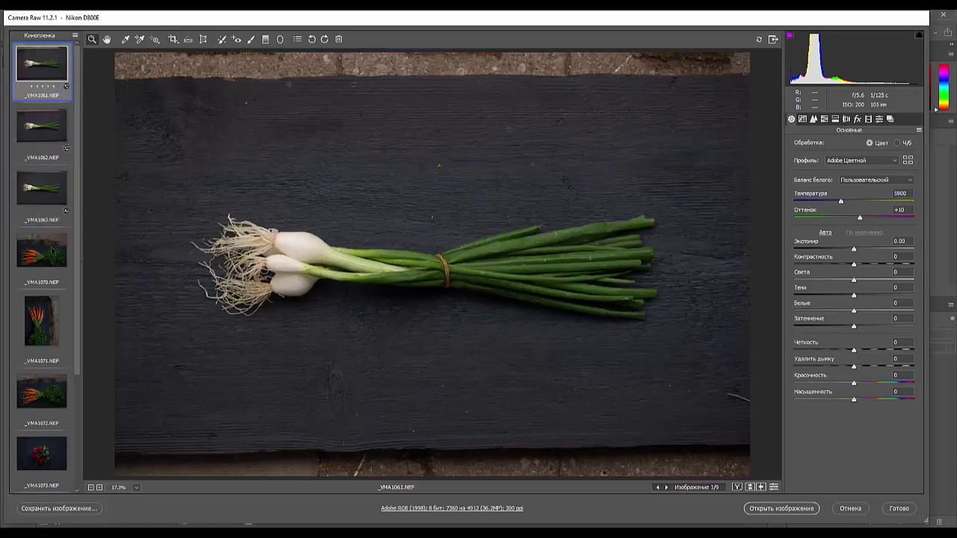
# - Choose _VMA1072.NEF among the carrot photos, and set its exposure to +0.70 and its temperature to 5800
pyautogui.click(54, 252)
pyautogui.click(44, 349)
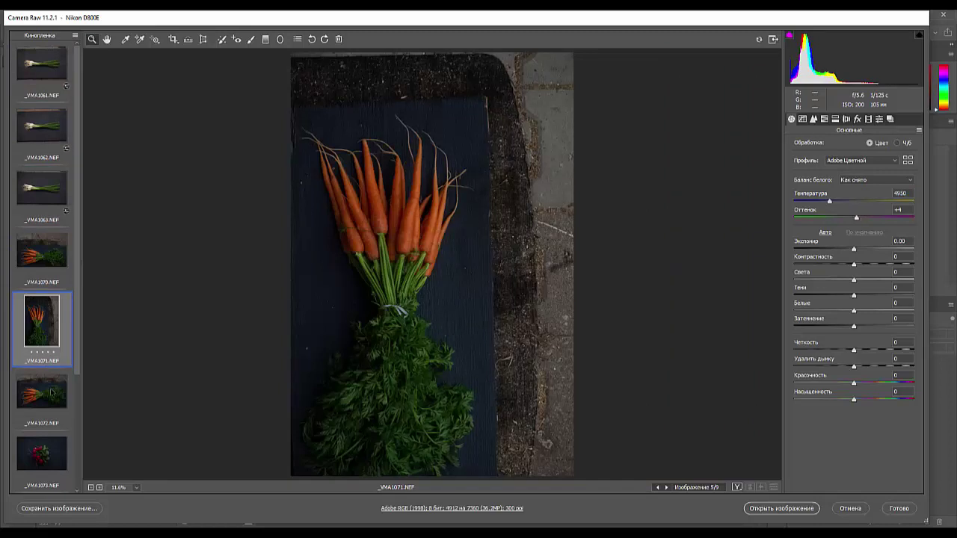
pyautogui.click(46, 395)
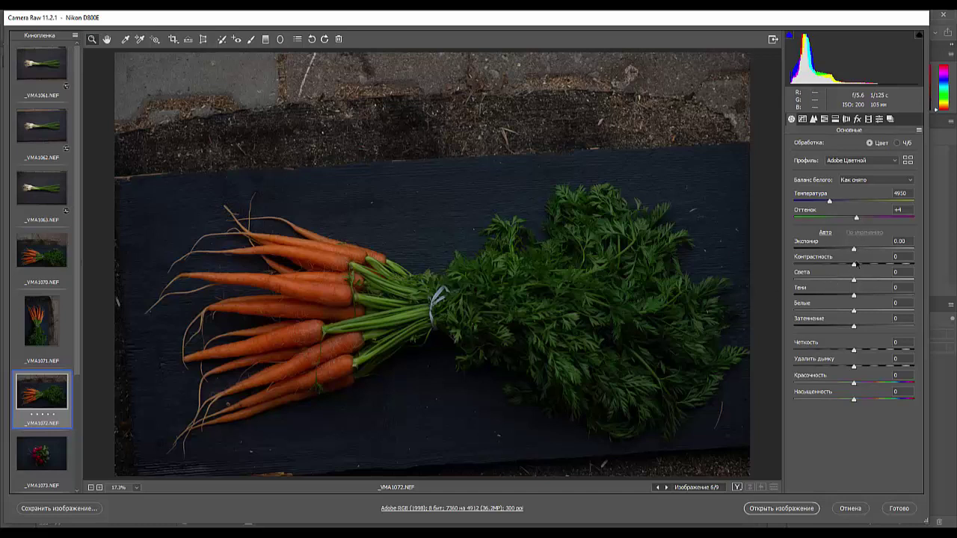
pyautogui.click(854, 251)
pyautogui.moveTo(855, 250); pyautogui.dragTo(861, 253)
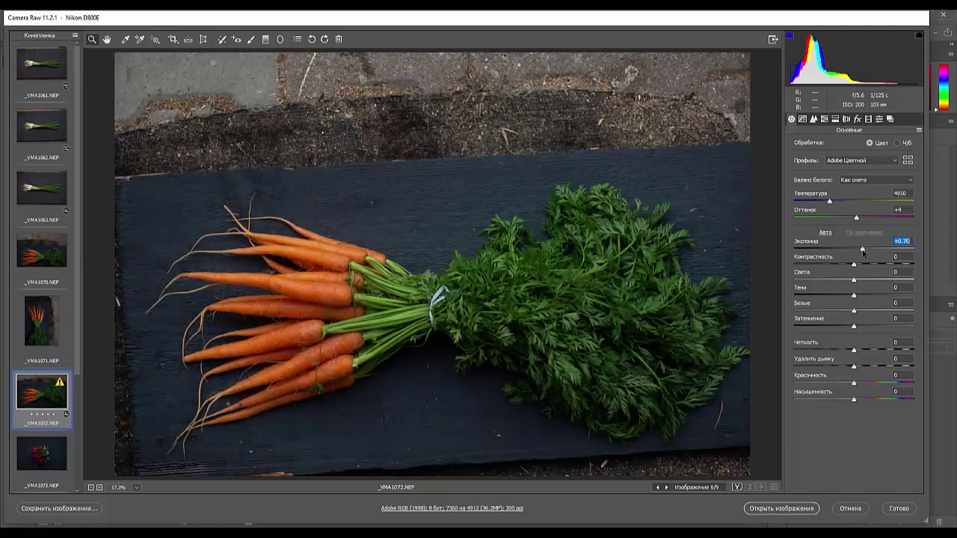
pyautogui.moveTo(829, 203); pyautogui.dragTo(839, 200)
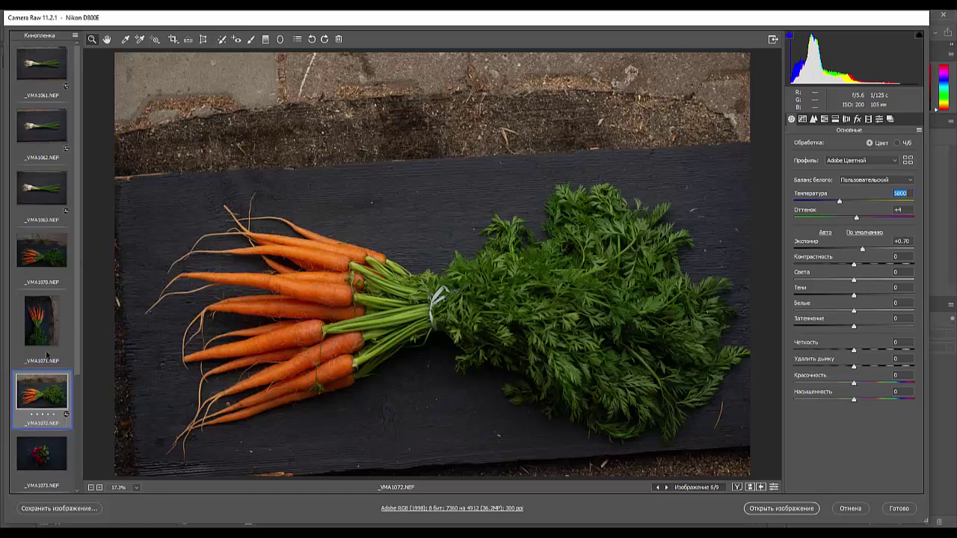
# - Compare the radish shots with one another to choose the best composition
pyautogui.moveTo(78, 341); pyautogui.dragTo(77, 463)
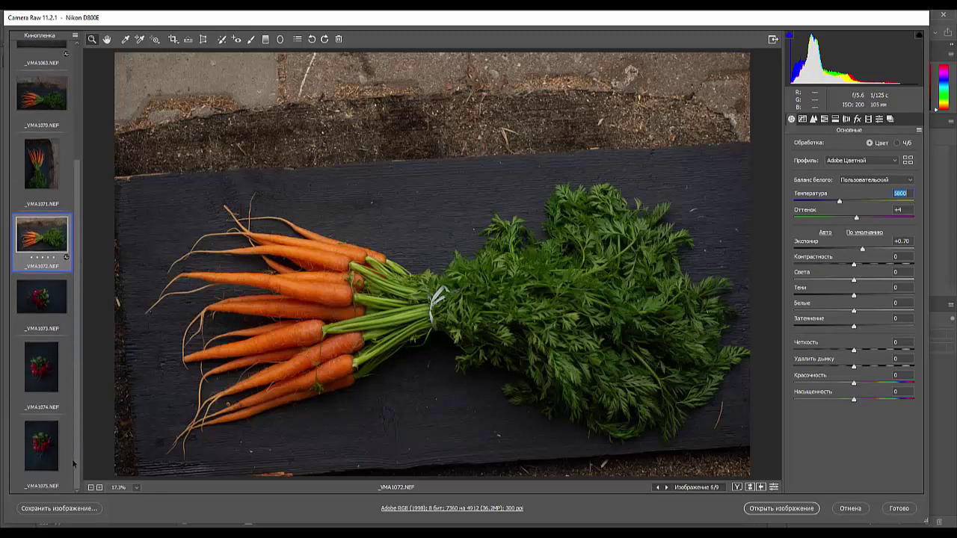
pyautogui.click(45, 385)
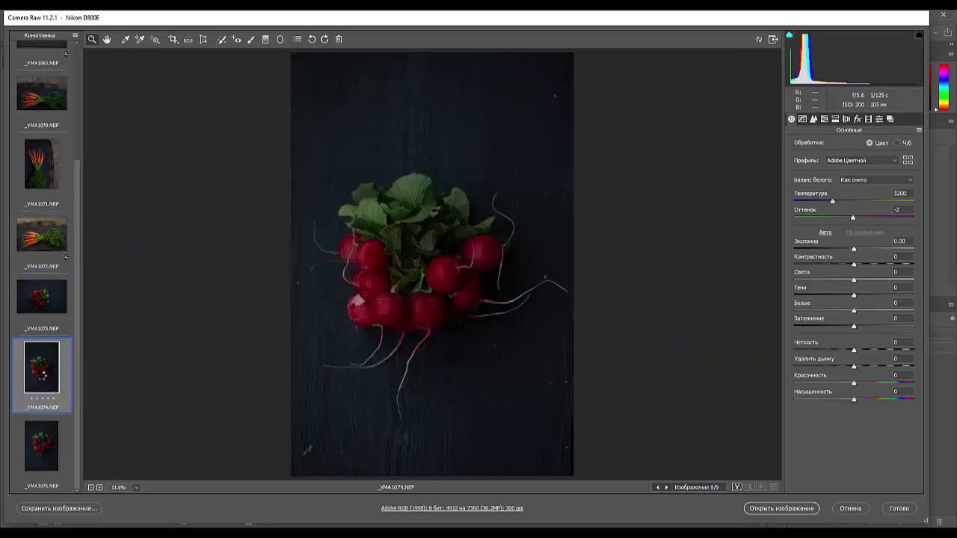
pyautogui.click(44, 308)
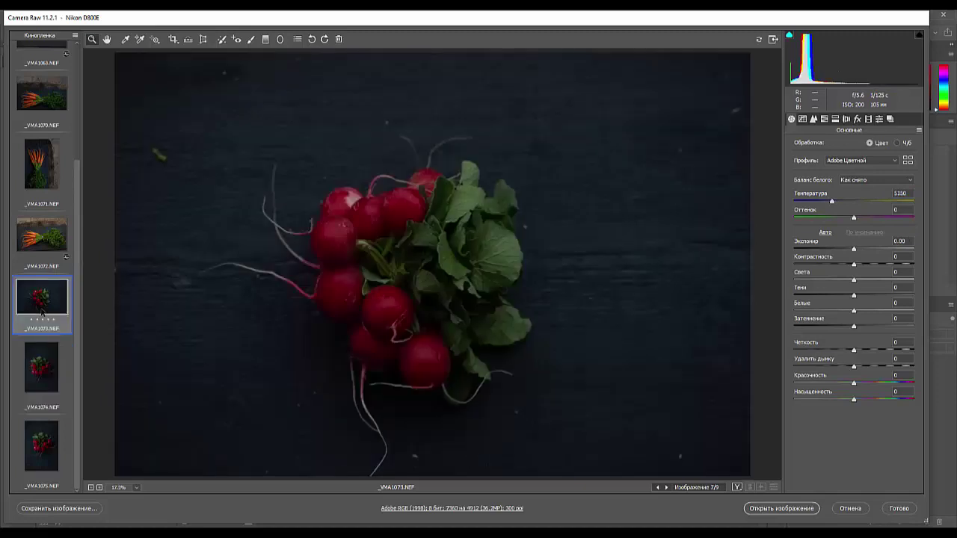
pyautogui.click(42, 445)
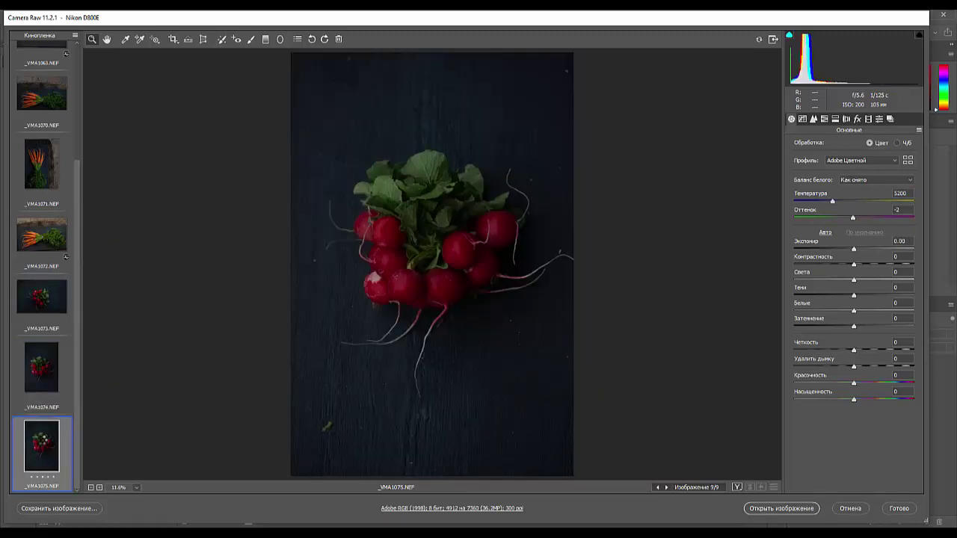
pyautogui.click(46, 292)
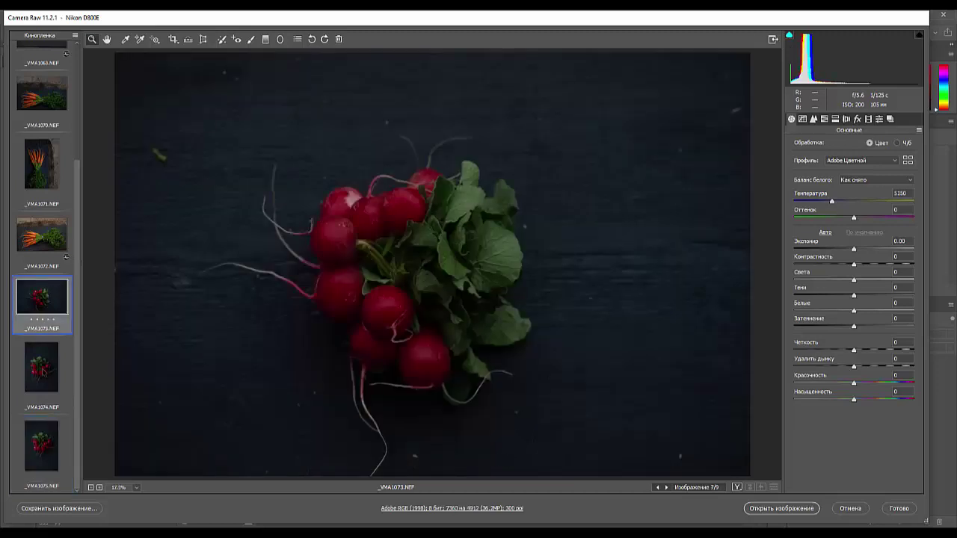
# - Set the radish photo _VMA1074.NEF to temperature 5800 and exposure +1.00, and rate it five stars
pyautogui.click(45, 374)
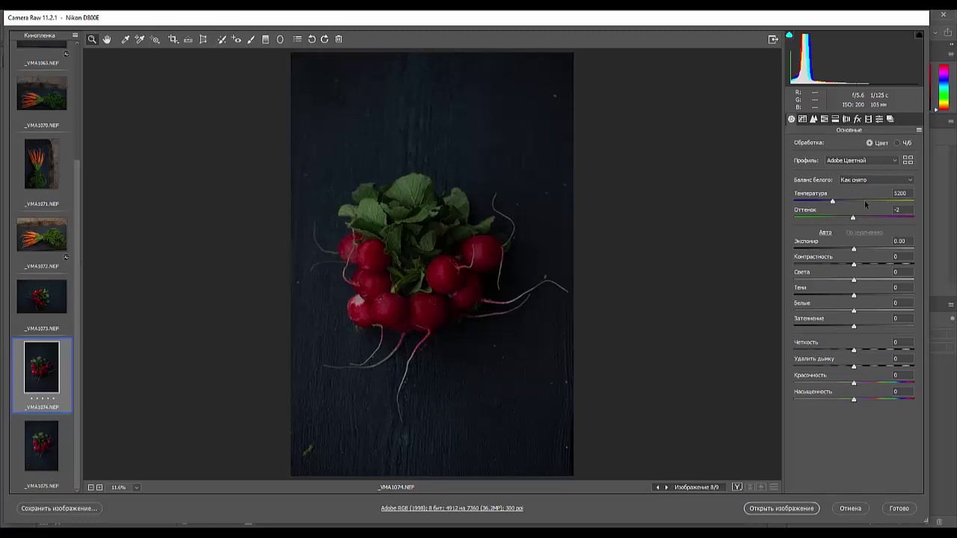
pyautogui.moveTo(833, 203); pyautogui.dragTo(840, 203)
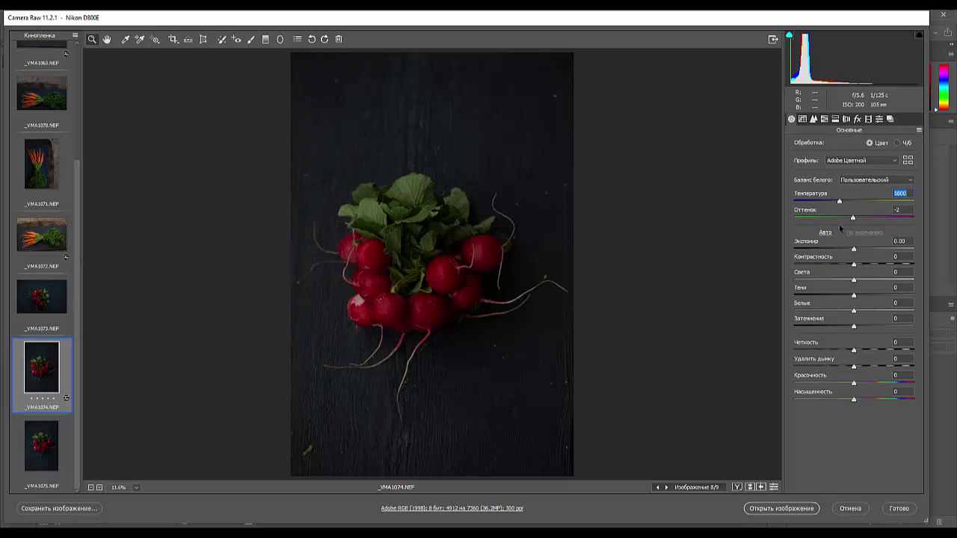
pyautogui.moveTo(854, 250); pyautogui.dragTo(867, 254)
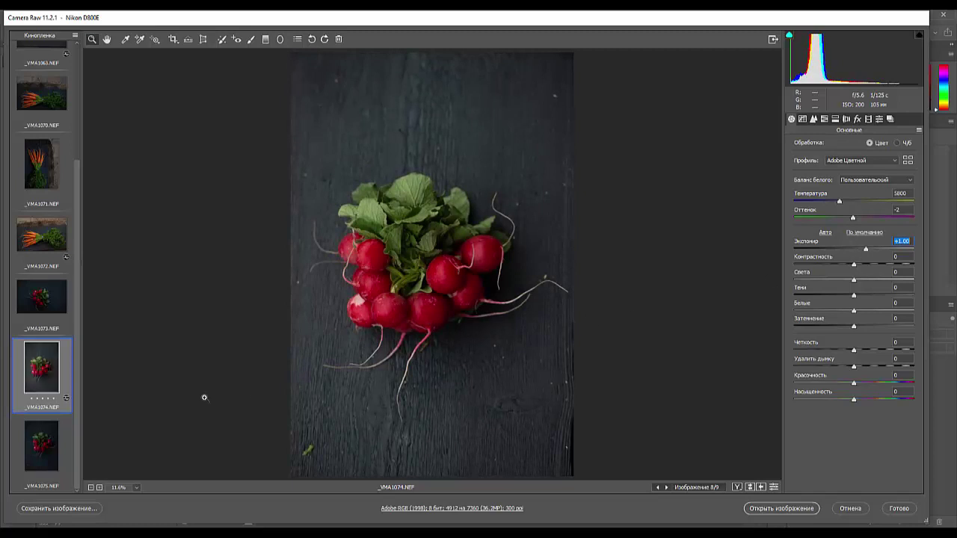
pyautogui.click(53, 398)
# - Raise the exposure of the carrot photo _VMA1072.NEF to +0.90 and rate it five stars
pyautogui.scroll(1, 76, 342)
pyautogui.click(56, 291)
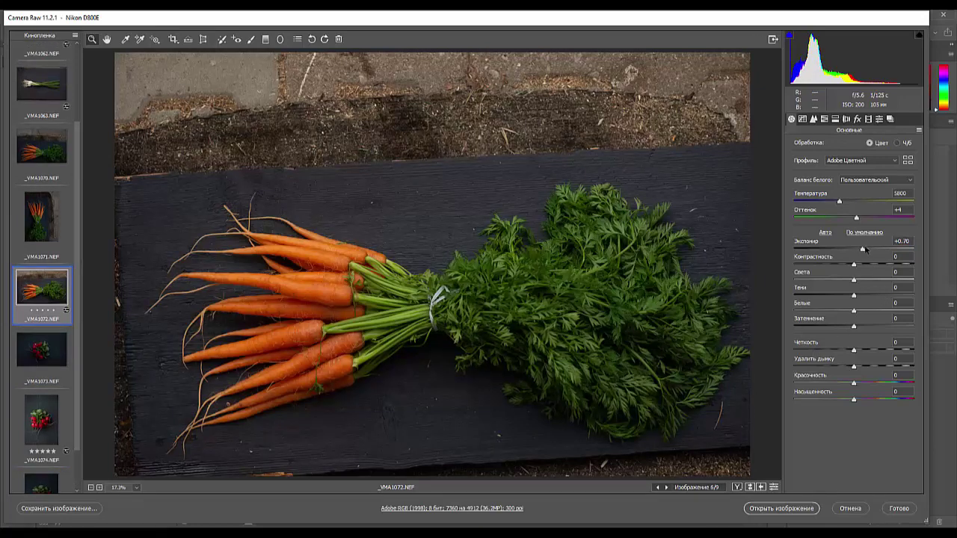
pyautogui.click(863, 250)
pyautogui.moveTo(863, 250); pyautogui.dragTo(864, 254)
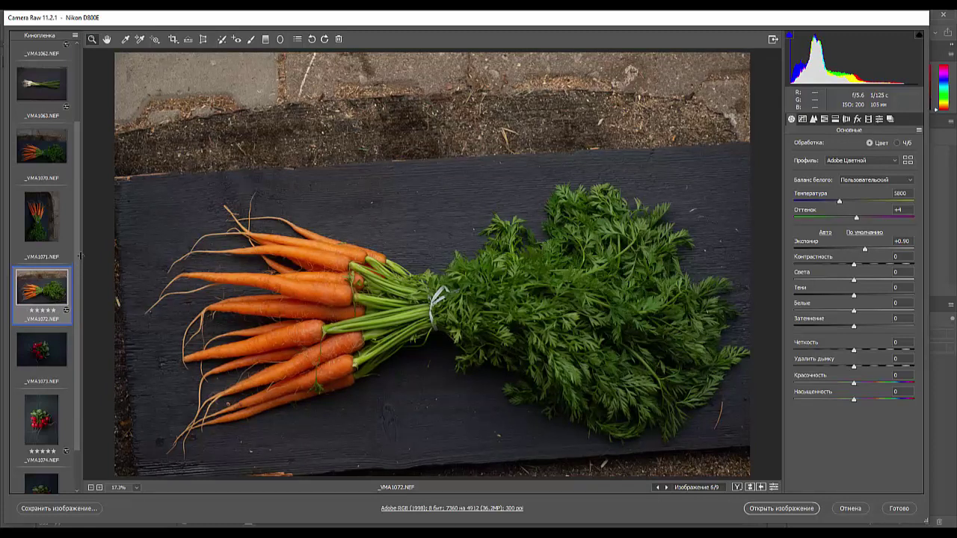
# - Compare the three spring onion photos and rate _VMA1062.NEF five stars
pyautogui.scroll(2, 78, 252)
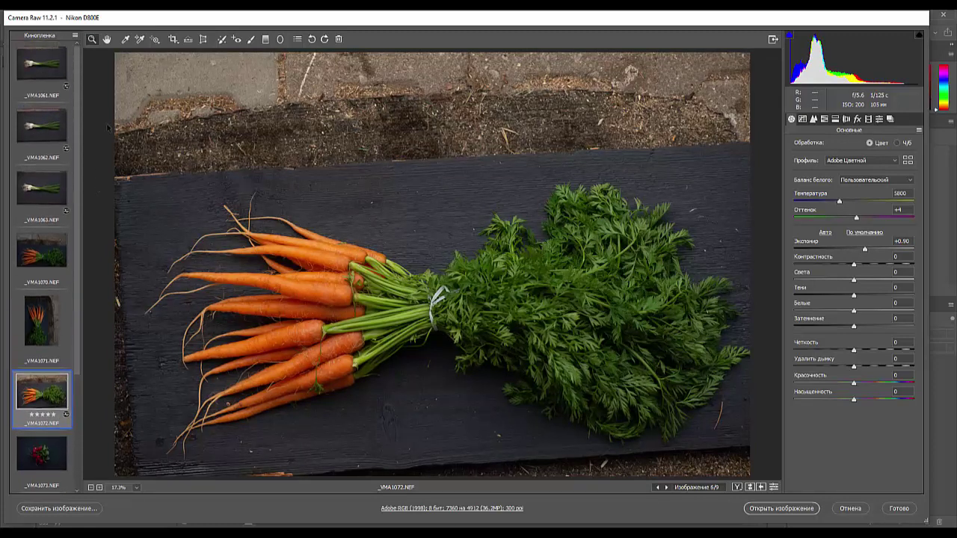
pyautogui.click(44, 124)
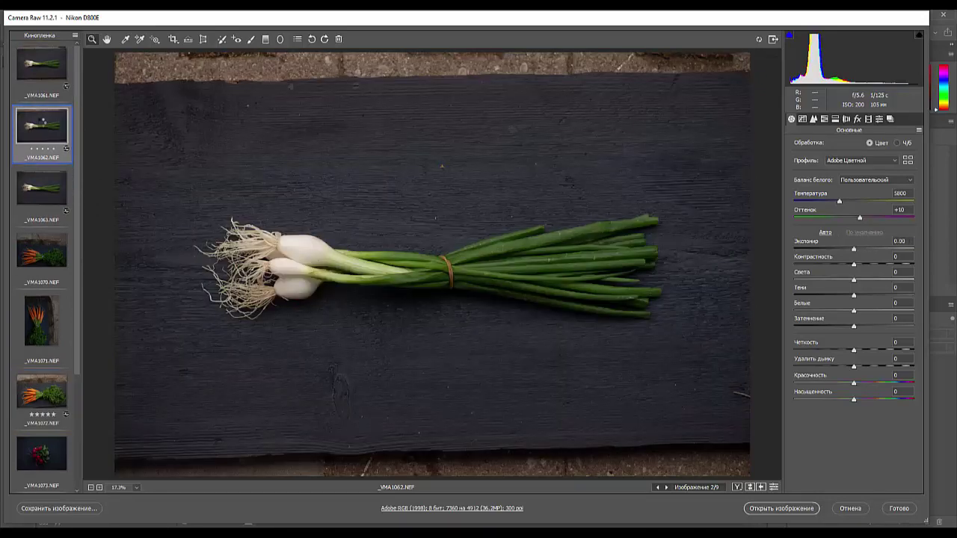
pyautogui.click(40, 206)
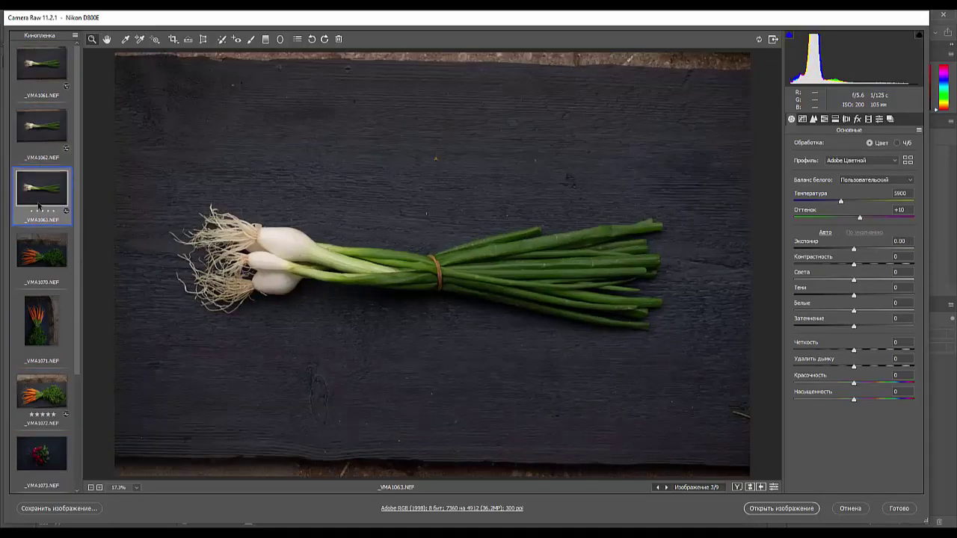
pyautogui.click(49, 62)
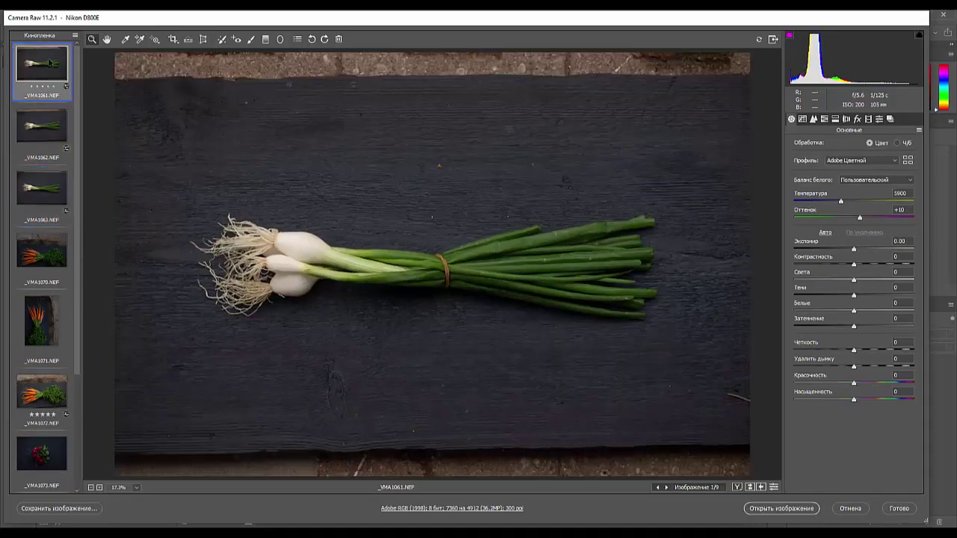
pyautogui.click(33, 148)
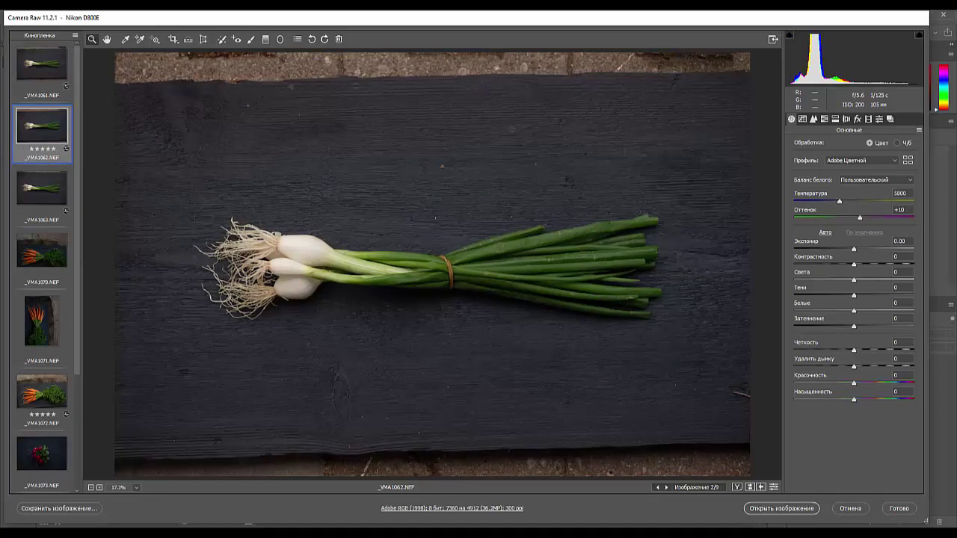
# - Select all the rated photos in the filmstrip
pyautogui.click(75, 36)
pyautogui.click(83, 55)
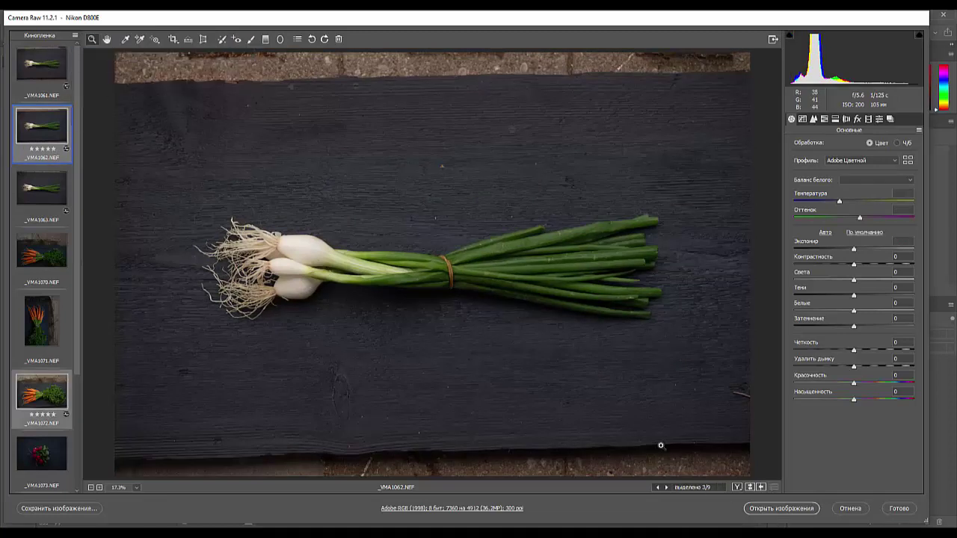
# - Open the three selected raw photos as Photoshop documents and look over the radish photo
pyautogui.click(787, 512)
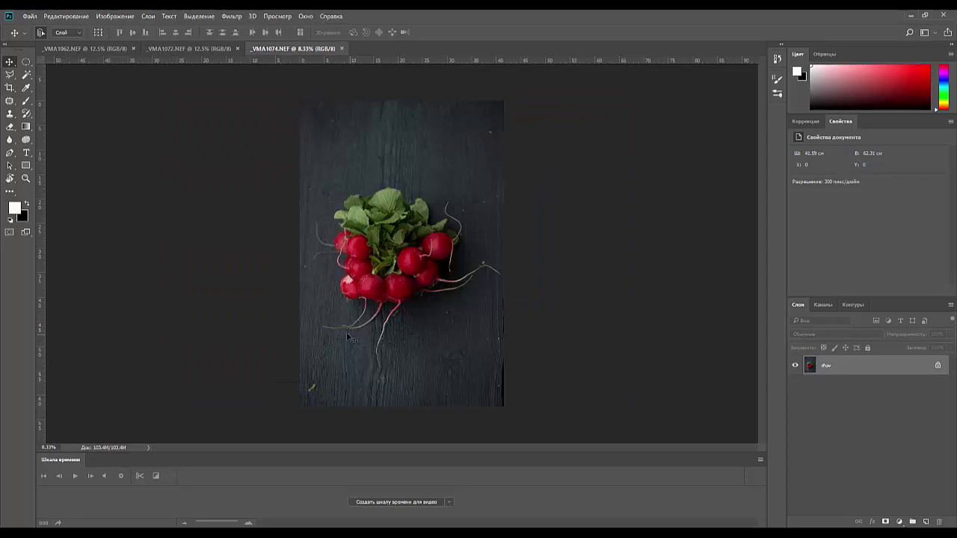
pyautogui.click(26, 179)
pyautogui.click(397, 168)
pyautogui.click(398, 169)
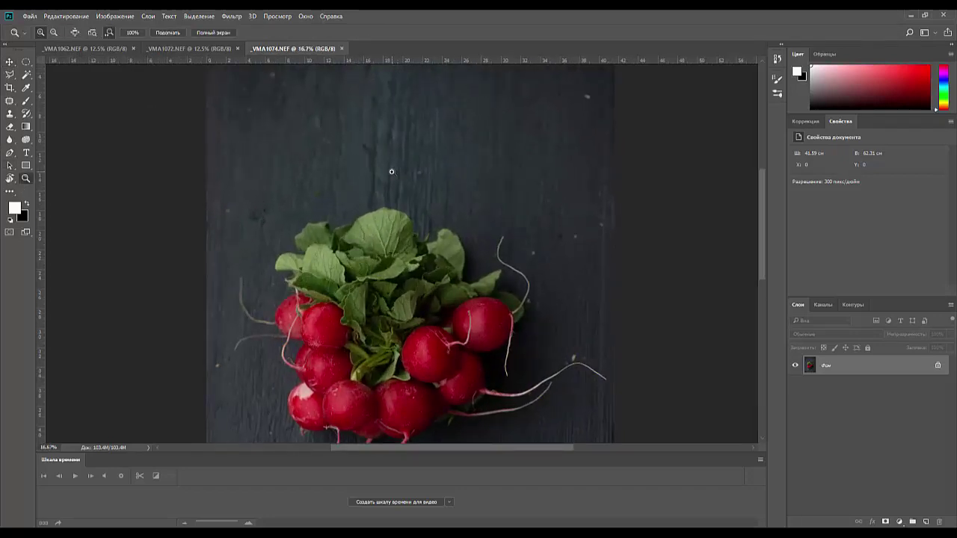
pyautogui.keyDown('alt'); pyautogui.click(393, 169); pyautogui.keyUp('alt')
pyautogui.keyDown('alt'); pyautogui.click(392, 170); pyautogui.keyUp('alt')
pyautogui.keyDown('alt'); pyautogui.click(391, 172); pyautogui.keyUp('alt')
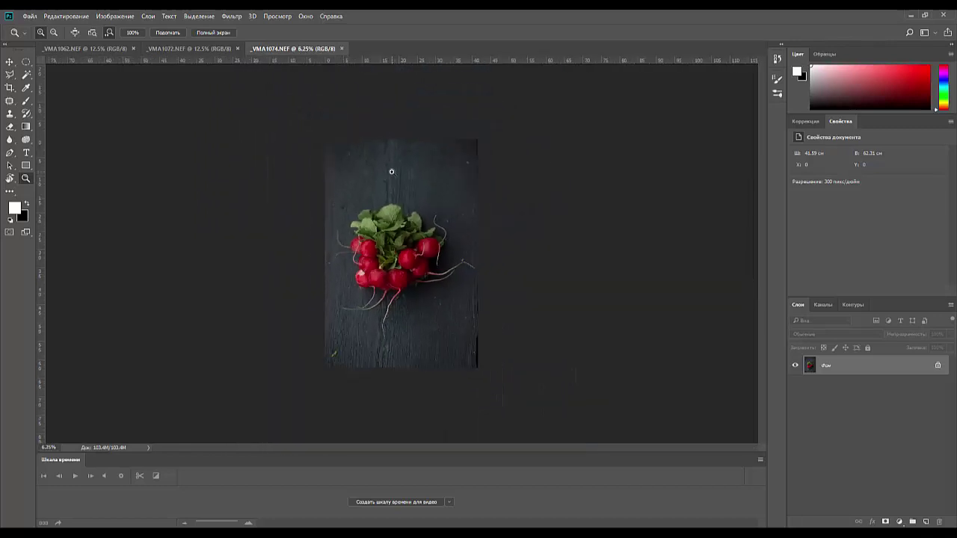
# - Rotate the spring onion photo _VMA1062.NEF 90° counter-clockwise
pyautogui.click(182, 50)
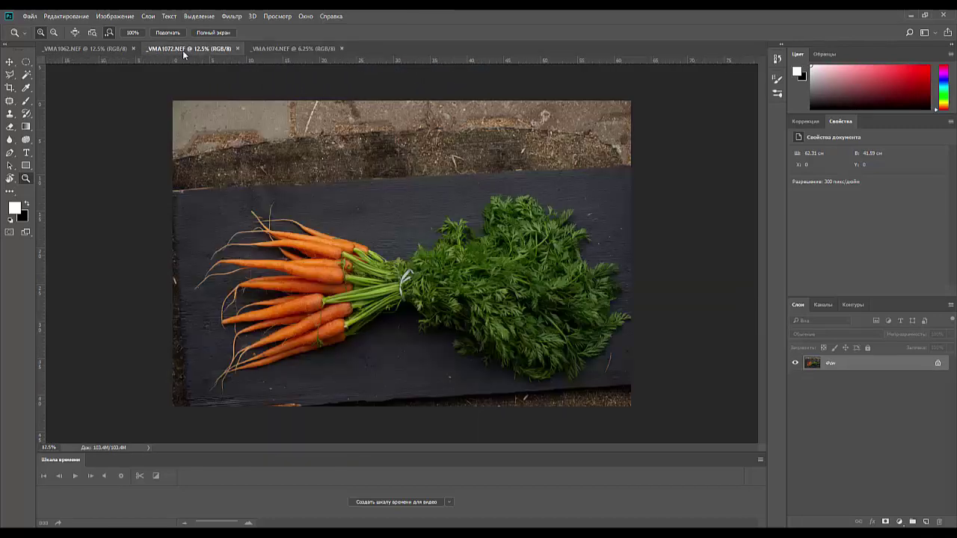
pyautogui.click(85, 49)
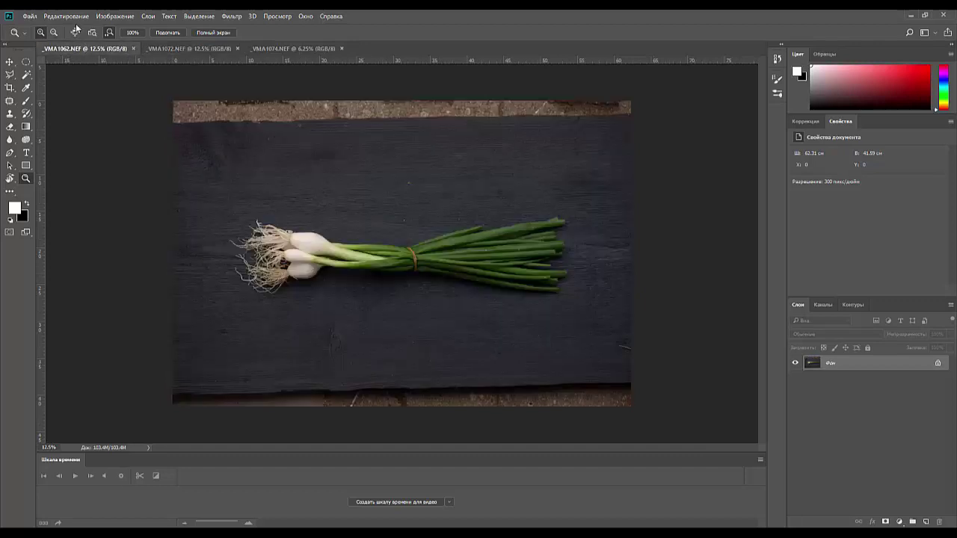
pyautogui.click(115, 16)
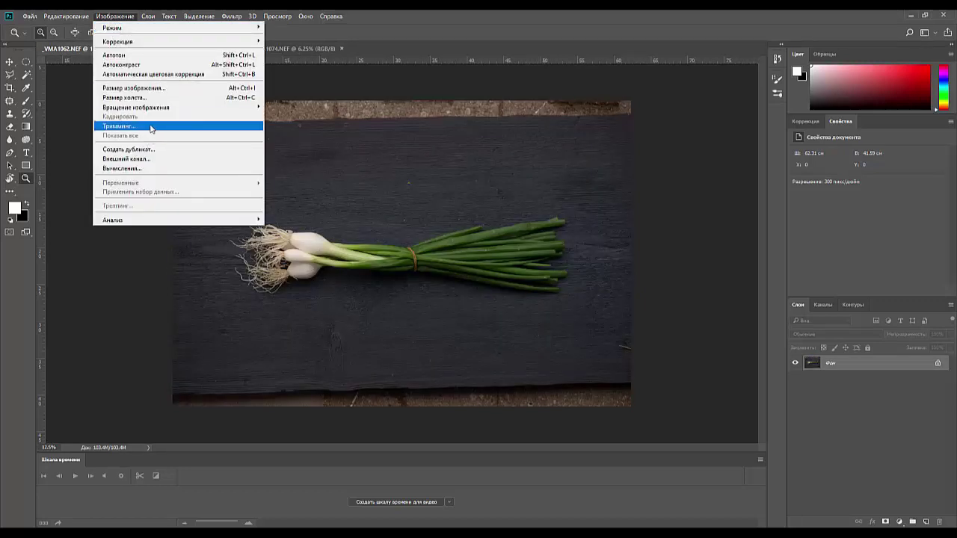
pyautogui.moveTo(158, 109)
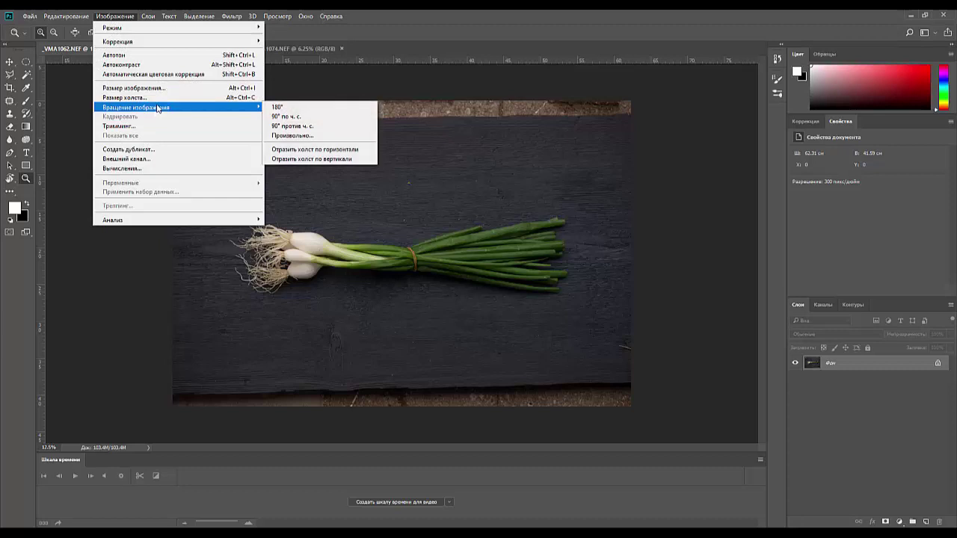
pyautogui.click(289, 127)
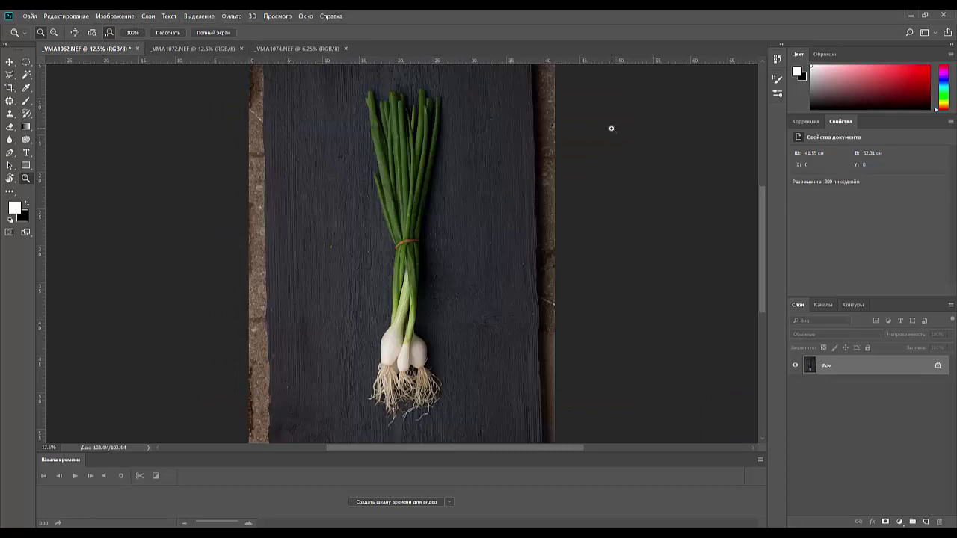
# - Straighten the spring onion photo with the Crop tool by rotating it slightly clockwise so the board edges run vertically
pyautogui.click(10, 87)
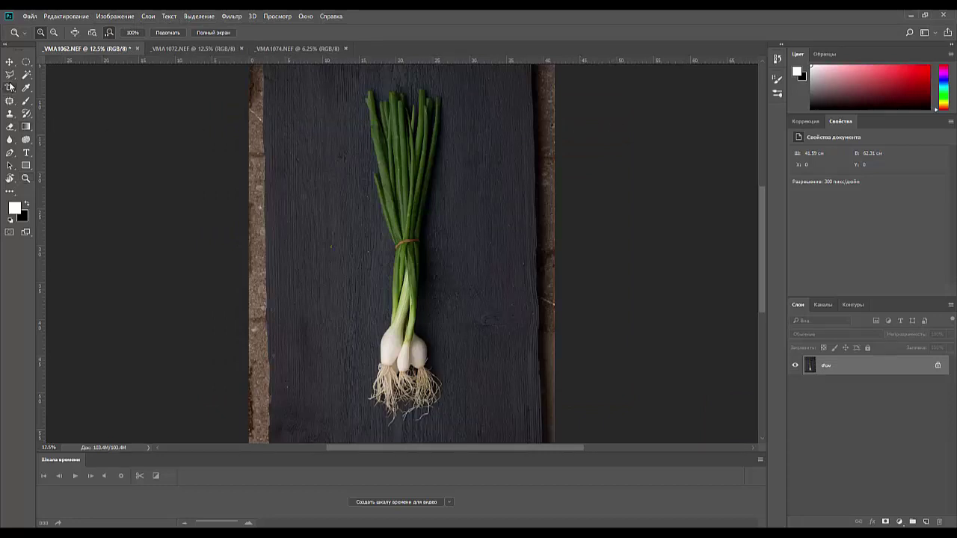
pyautogui.moveTo(573, 156); pyautogui.dragTo(588, 162)
pyautogui.press('Return')
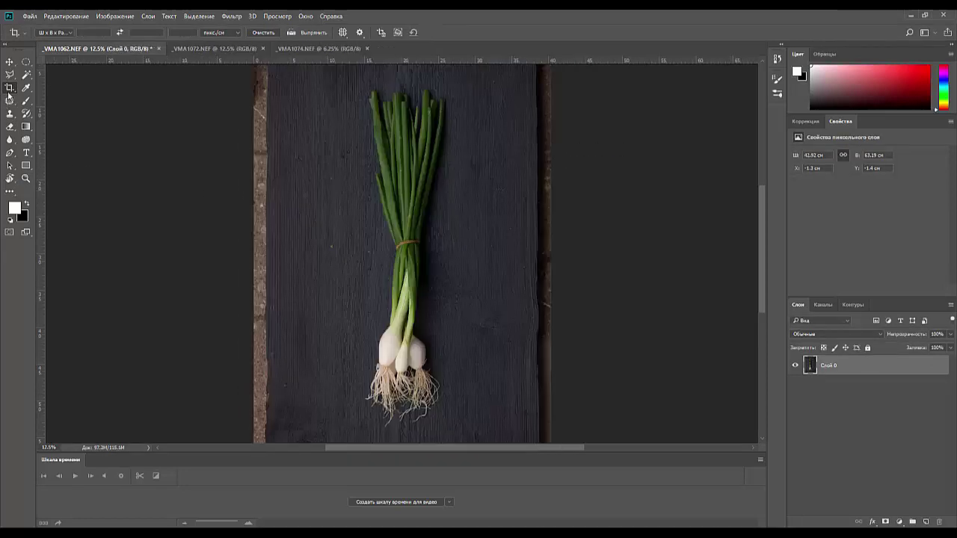
# - Crop the spring onion photo on all four sides to keep only the dark board, cutting off the stone edges
pyautogui.hotkey('ctrl', '-')
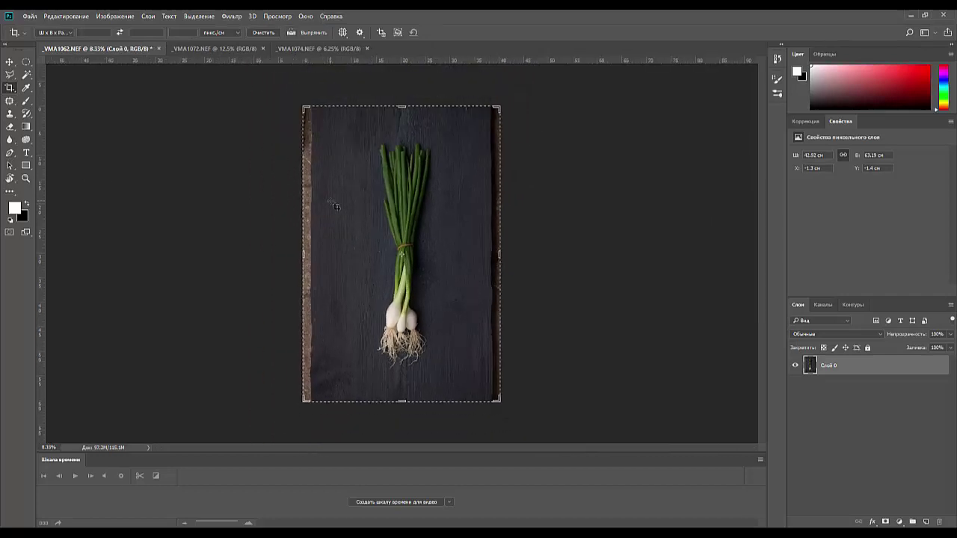
pyautogui.moveTo(499, 254); pyautogui.dragTo(489, 254)
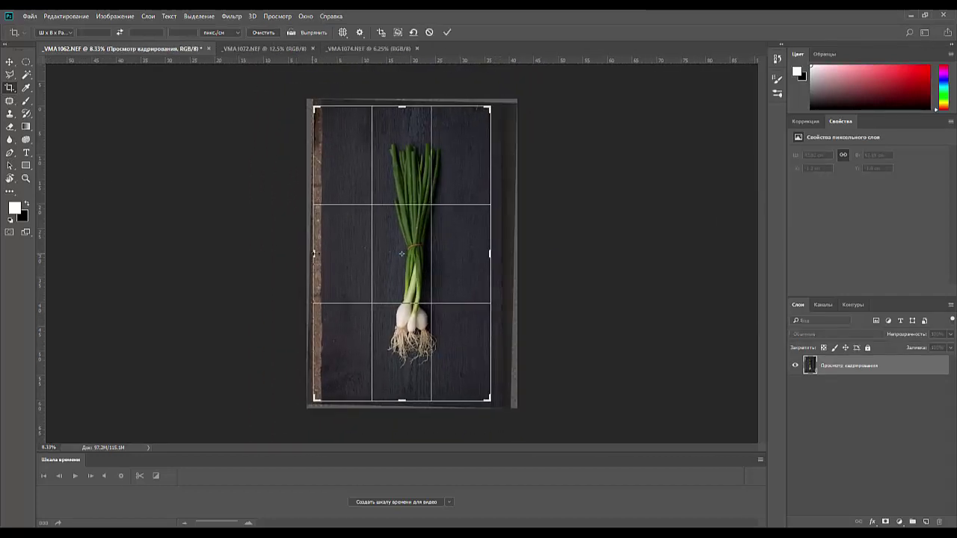
pyautogui.moveTo(315, 254); pyautogui.dragTo(324, 254)
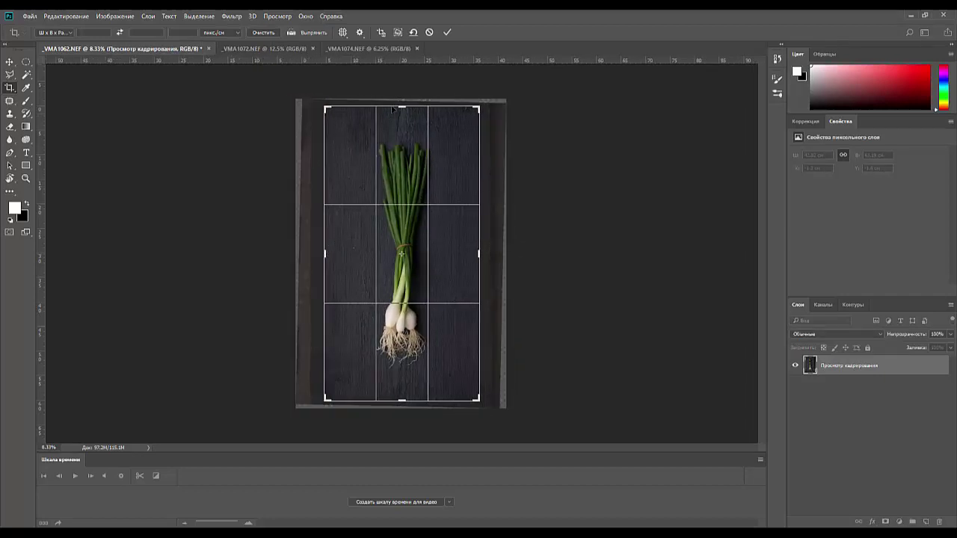
pyautogui.moveTo(402, 107); pyautogui.dragTo(402, 114)
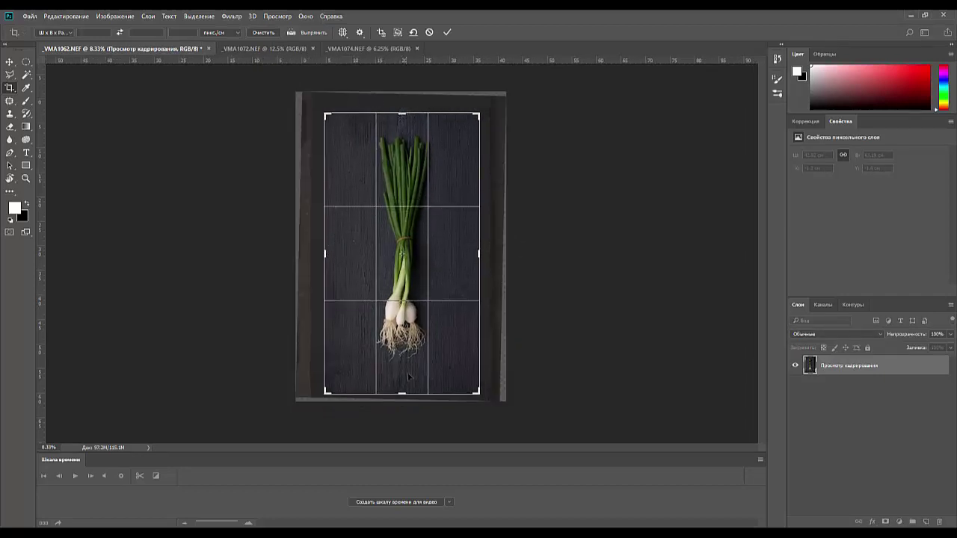
pyautogui.moveTo(403, 391); pyautogui.dragTo(402, 382)
pyautogui.press('Return')
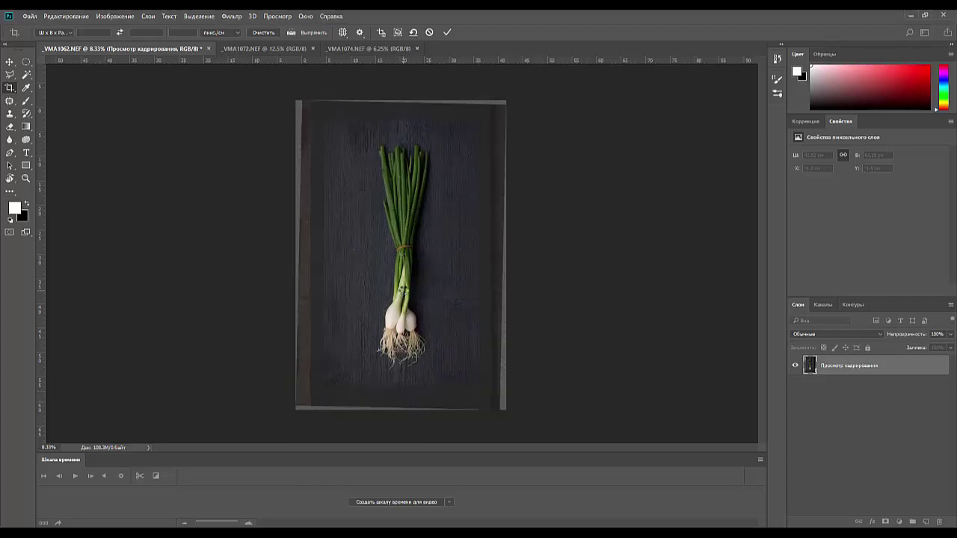
# - Remove the dark speck on the large onion bulb and the blemish on the middle stem with the Spot Healing Brush
pyautogui.doubleClick(26, 178)
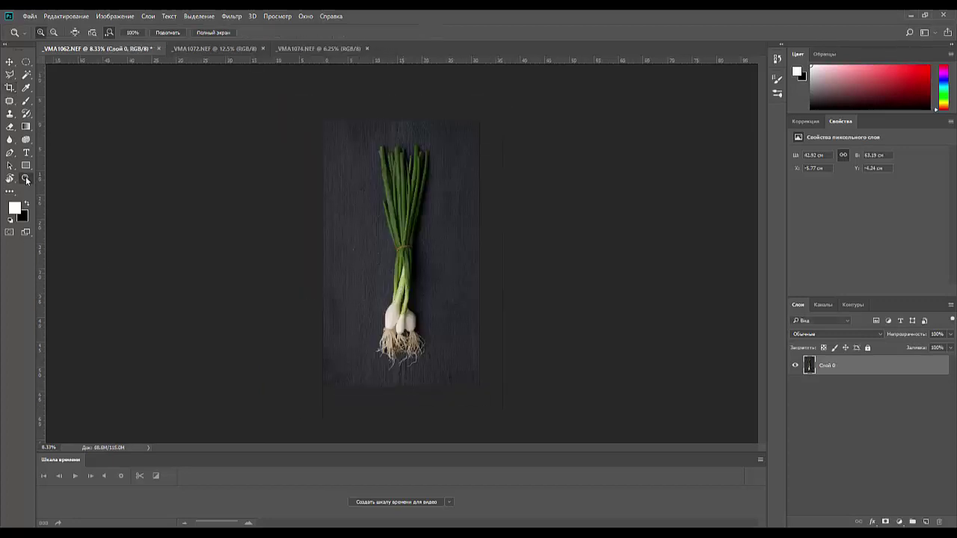
pyautogui.moveTo(391, 298); pyautogui.dragTo(387, 186)
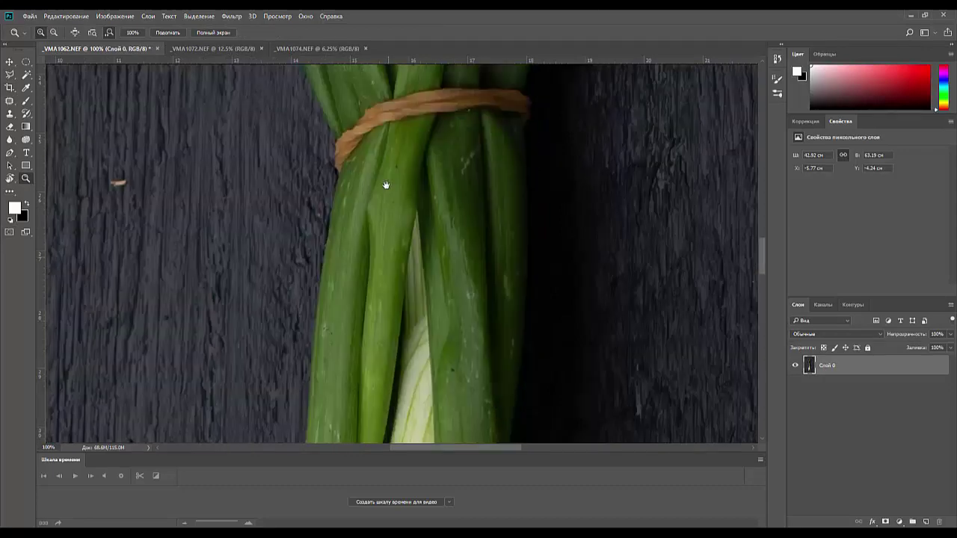
pyautogui.moveTo(352, 237); pyautogui.dragTo(365, 269)
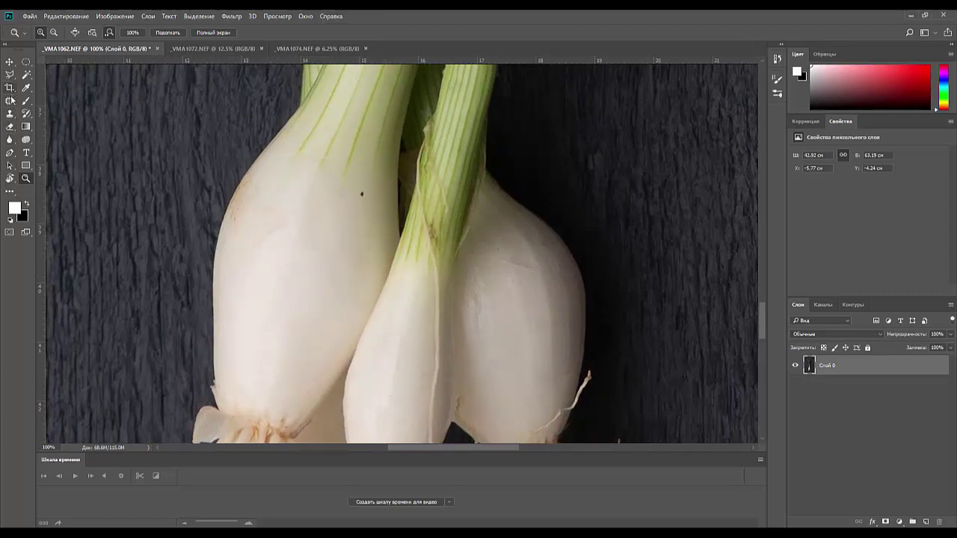
pyautogui.click(9, 101)
pyautogui.click(48, 102)
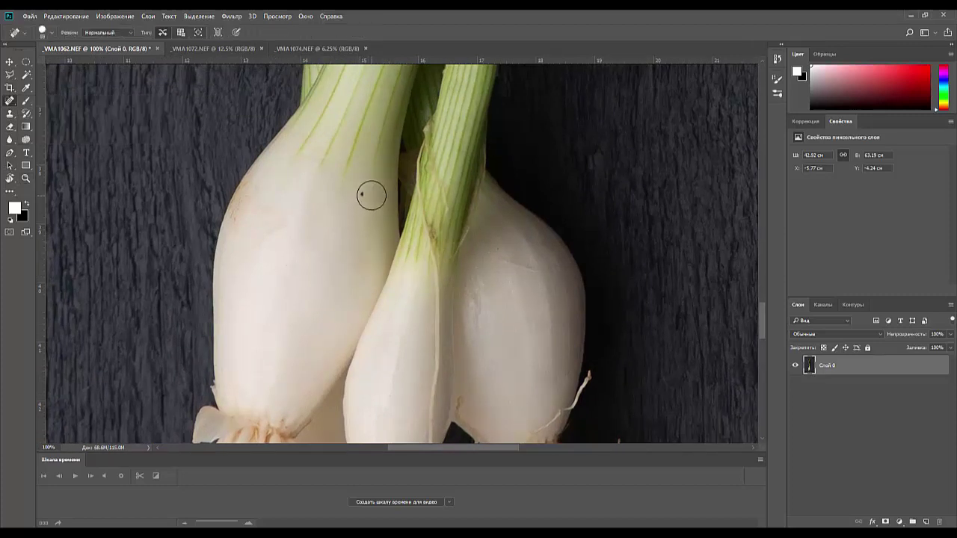
pyautogui.click(364, 193)
pyautogui.click(435, 235)
# - Inspect the onion stems and green leaves at full size for further blemishes, and return to the whole image
pyautogui.moveTo(592, 304); pyautogui.dragTo(543, 423)
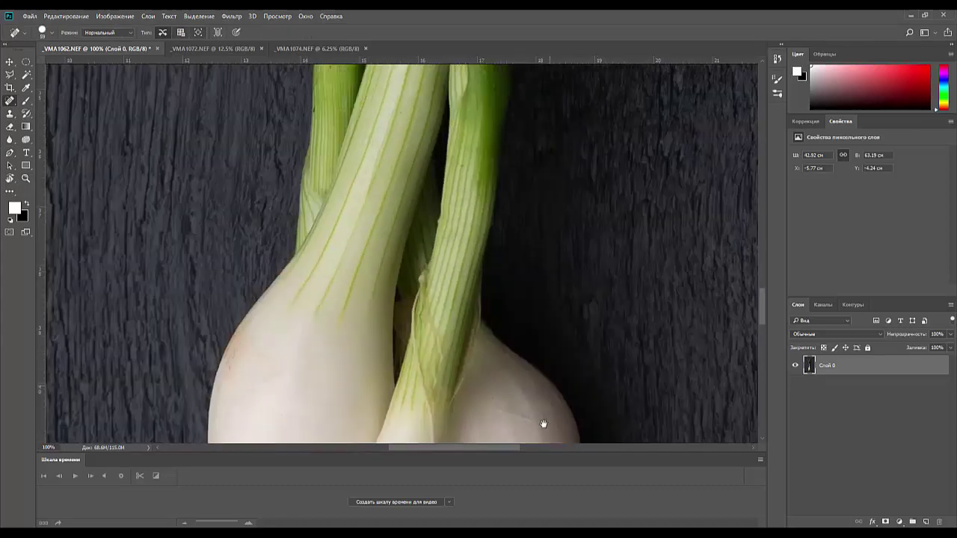
pyautogui.moveTo(399, 310); pyautogui.dragTo(446, 429)
pyautogui.moveTo(413, 225); pyautogui.dragTo(410, 449)
pyautogui.moveTo(437, 358); pyautogui.dragTo(433, 445)
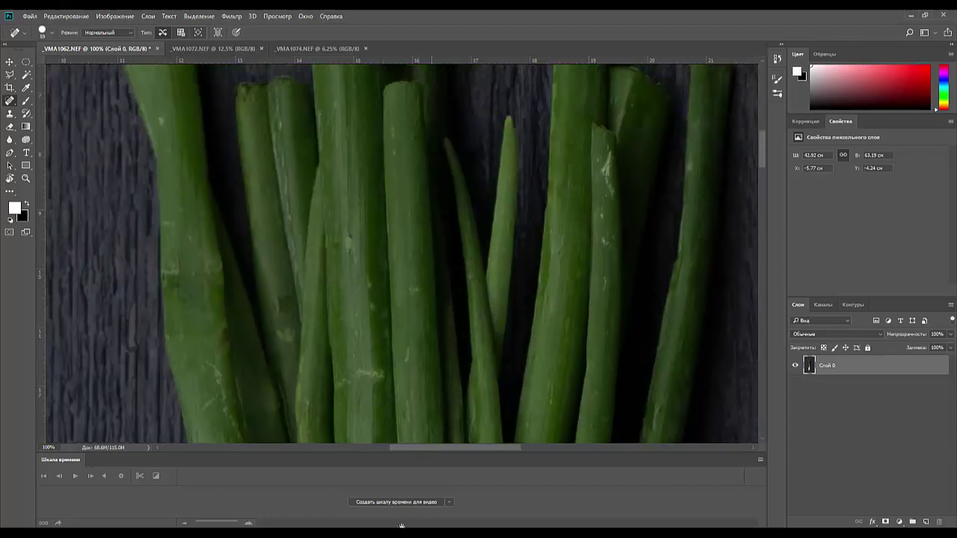
pyautogui.moveTo(429, 247); pyautogui.dragTo(423, 187)
pyautogui.keyDown('alt'); pyautogui.scroll(-3, 423, 187); pyautogui.keyUp('alt')
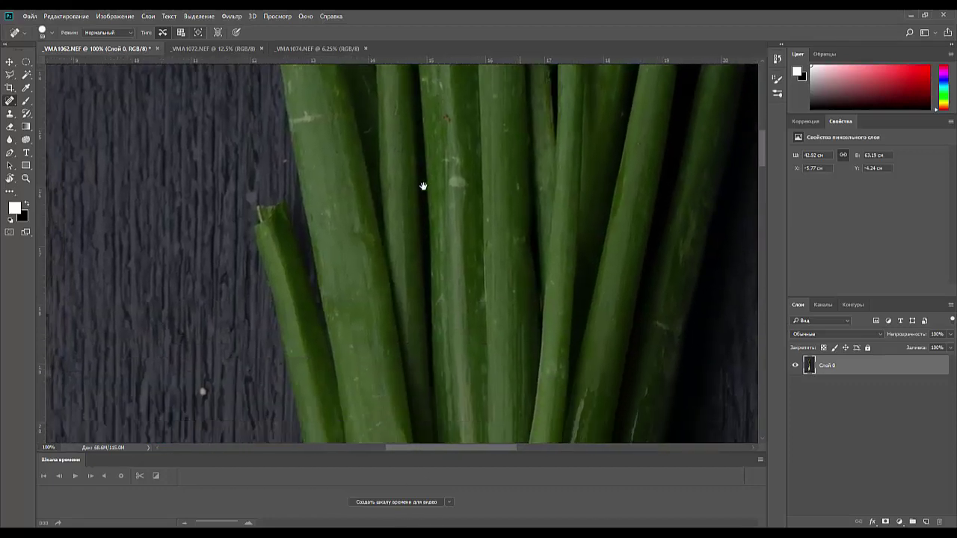
pyautogui.keyDown('alt'); pyautogui.scroll(-5, 423, 186); pyautogui.keyUp('alt')
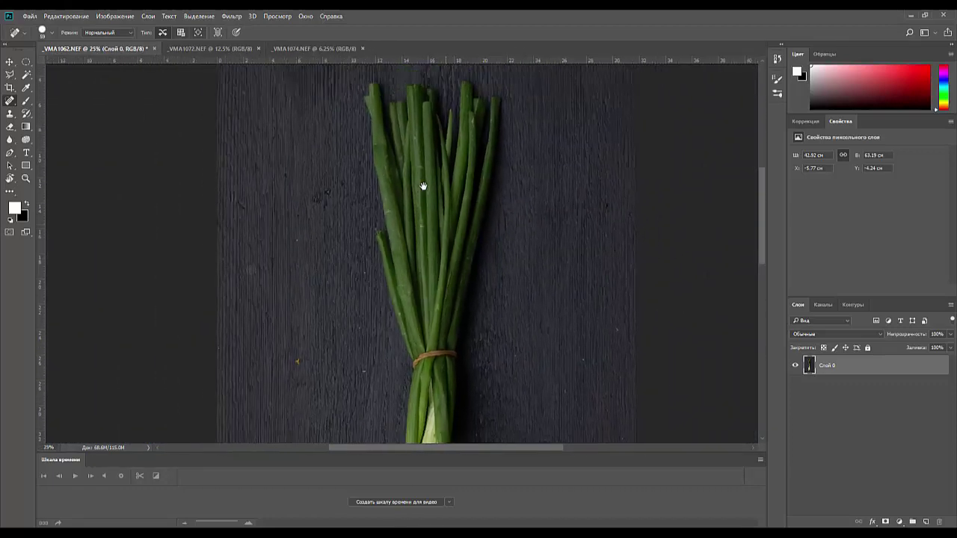
pyautogui.keyDown('alt'); pyautogui.scroll(-1, 423, 186); pyautogui.keyUp('alt')
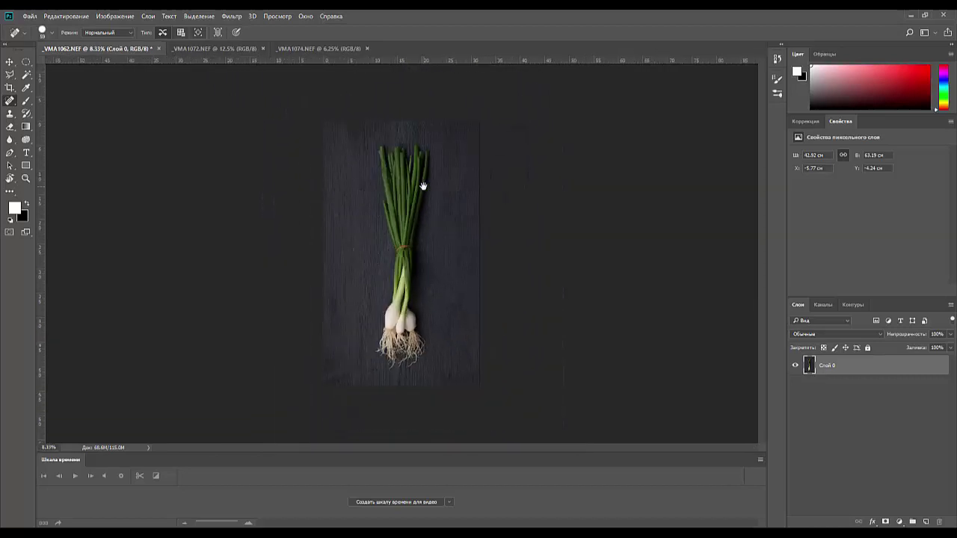
# - On a new layer, fill the area outside a 300 px feathered ellipse around the onions with black and deselect
pyautogui.click(925, 522)
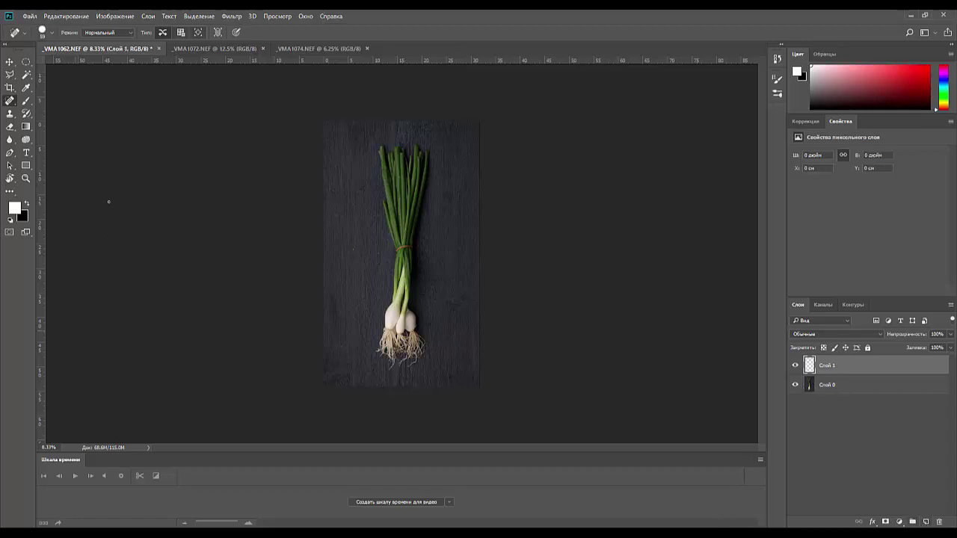
pyautogui.click(28, 62)
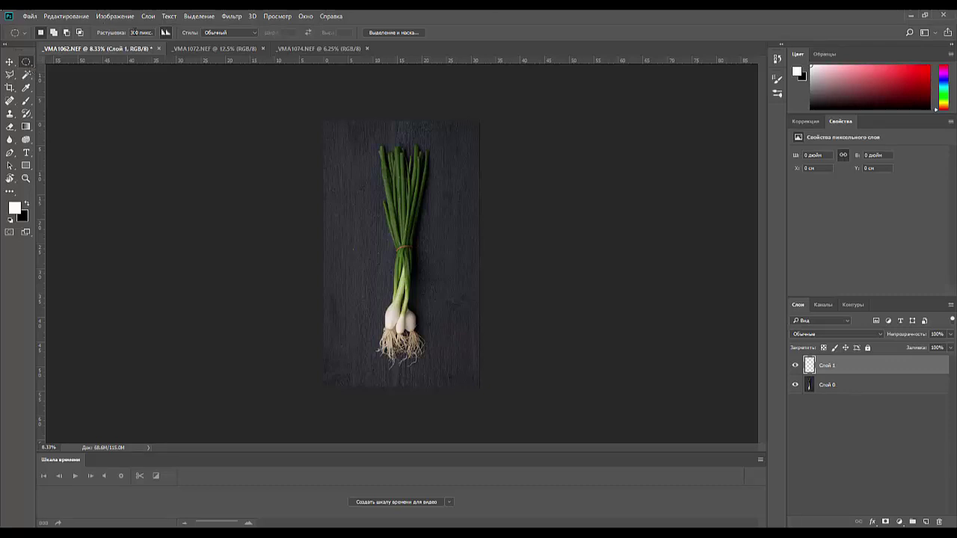
pyautogui.moveTo(337, 187); pyautogui.dragTo(464, 341)
pyautogui.hotkey('ctrl', 'shift', 'u')
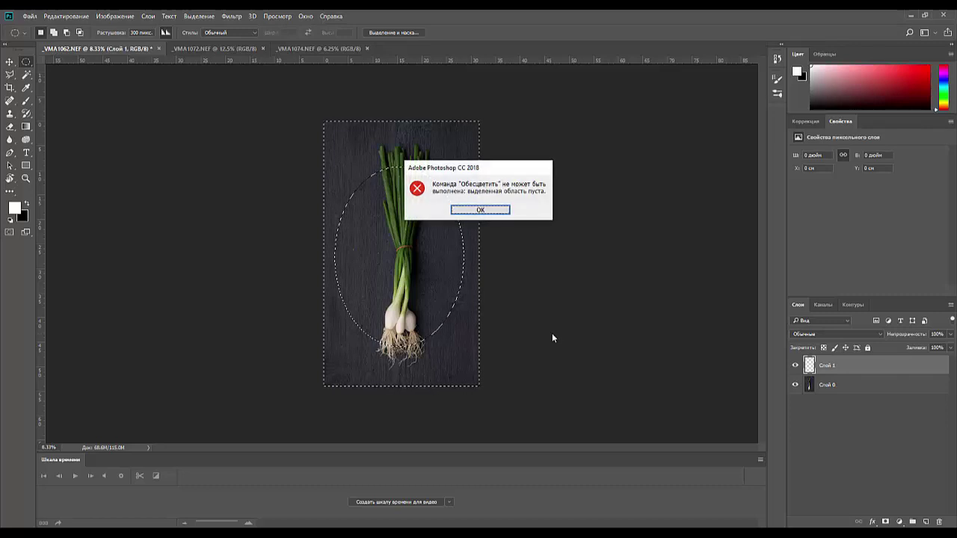
pyautogui.click(490, 211)
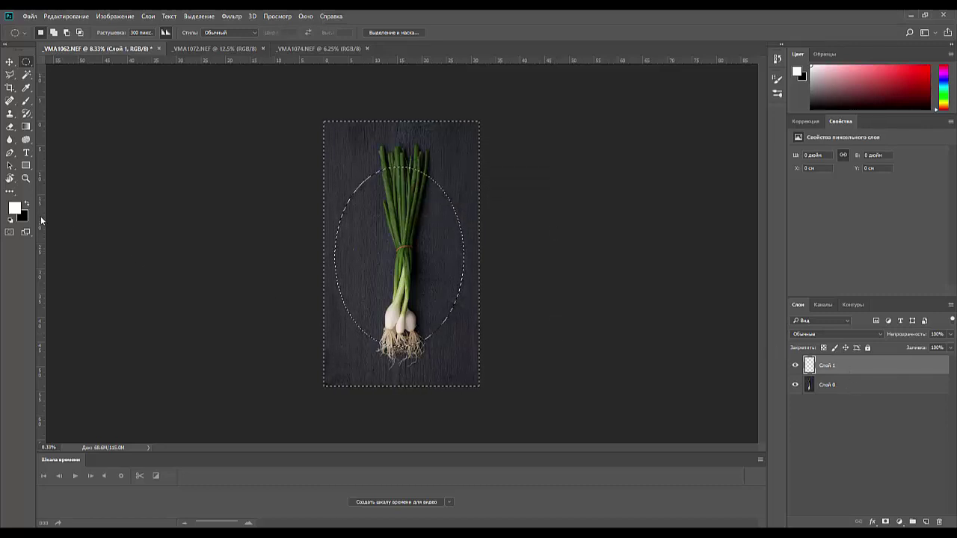
pyautogui.hotkey('ctrl', 'BackSpace')
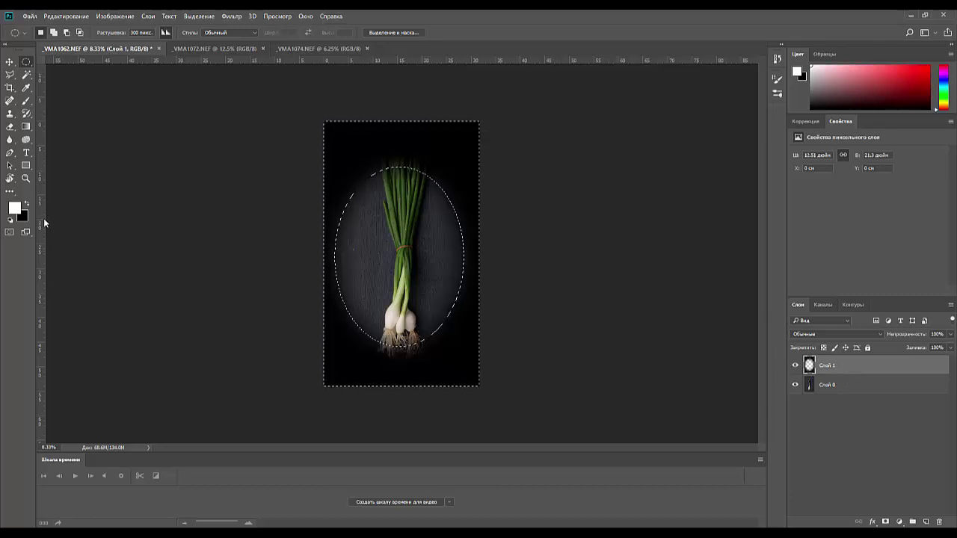
pyautogui.hotkey('ctrl', 'd')
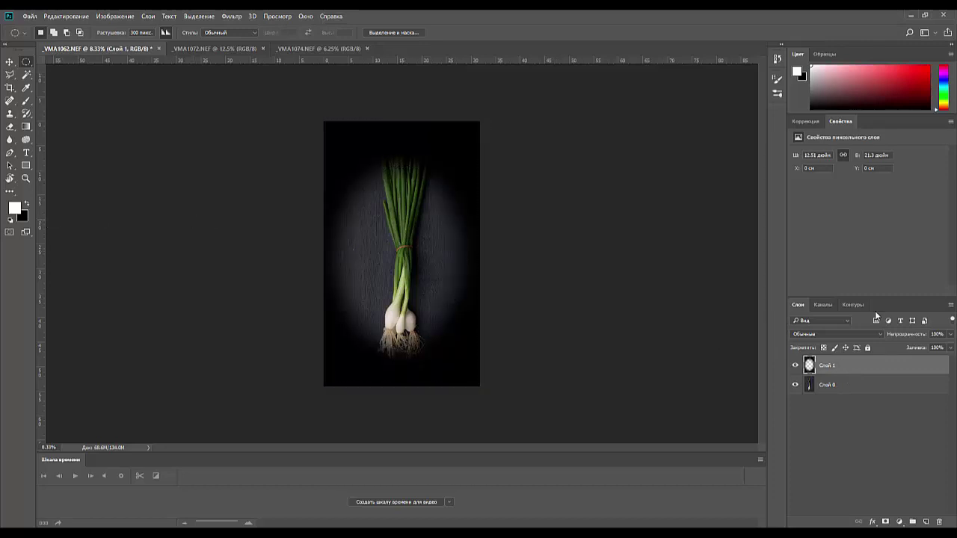
# - Set the black vignette layer's blend mode to Темнее (Darker Color) and its opacity to 37%
pyautogui.click(823, 333)
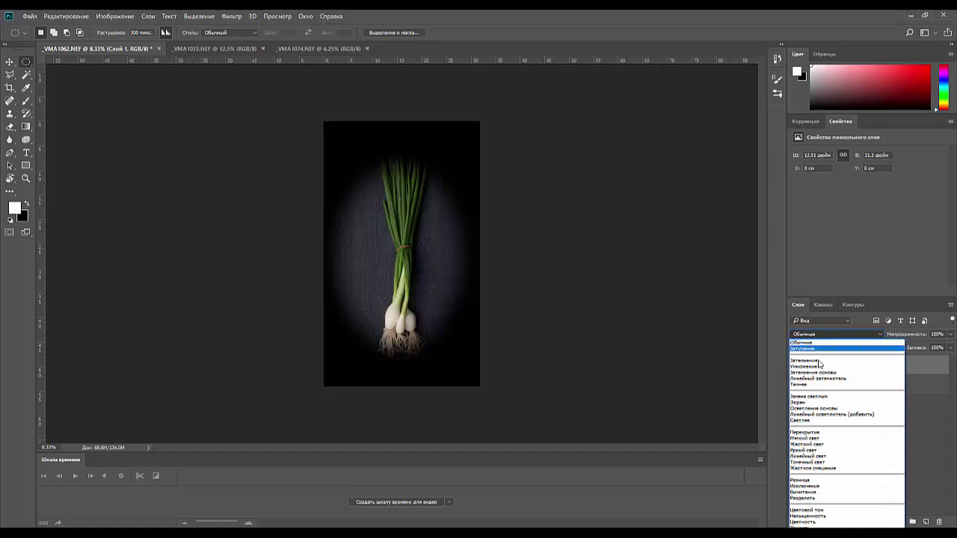
pyautogui.click(812, 385)
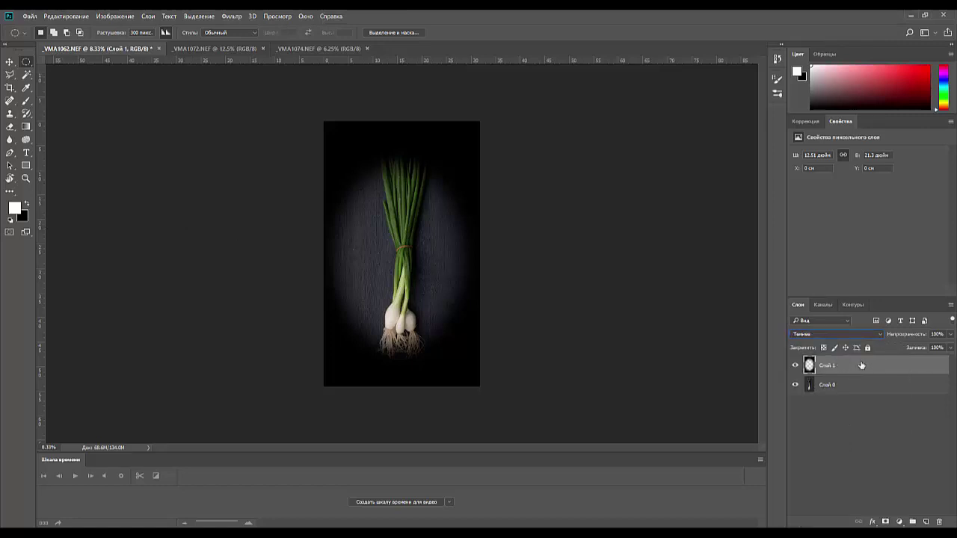
pyautogui.moveTo(905, 338); pyautogui.dragTo(877, 338)
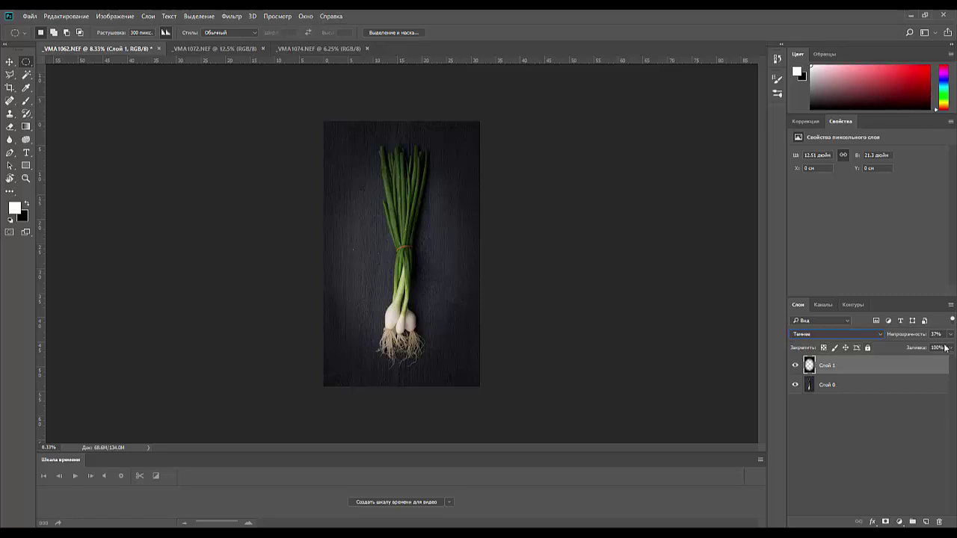
# - Enlarge the vignette layer to about 128% around its centre with Free Transform
pyautogui.hotkey('ctrl', 't')
pyautogui.moveTo(479, 121); pyautogui.dragTo(522, 64)
pyautogui.moveTo(439, 253); pyautogui.dragTo(423, 287)
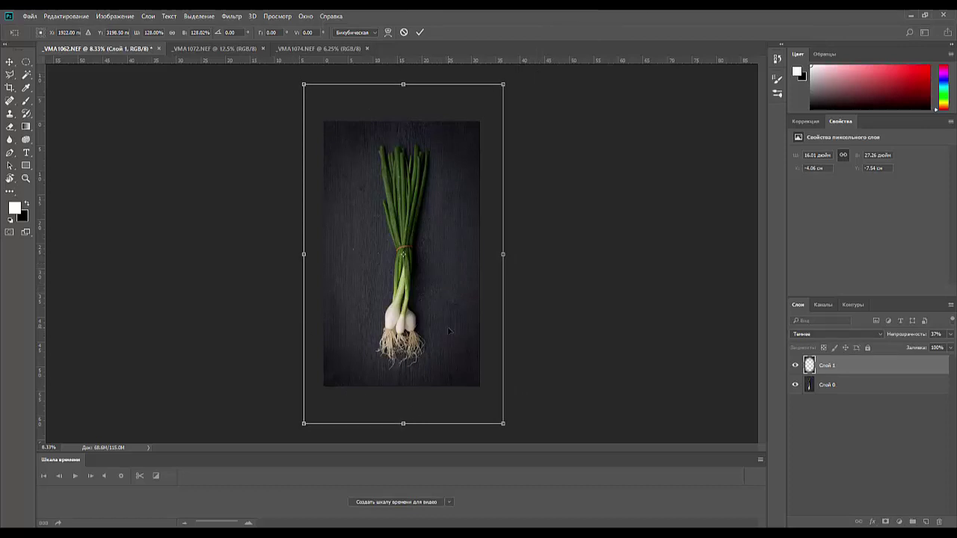
pyautogui.press('Return')
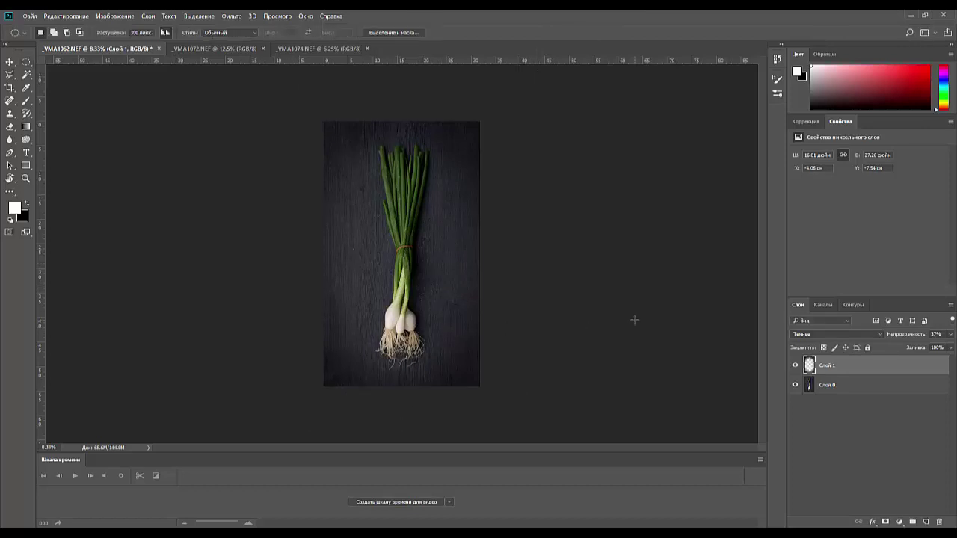
# - Warp the vignette layer, bending its left and right sides inwards and pulling its right-hand corners closer to the image
pyautogui.hotkey('ctrl', 't')
pyautogui.rightClick(454, 256)
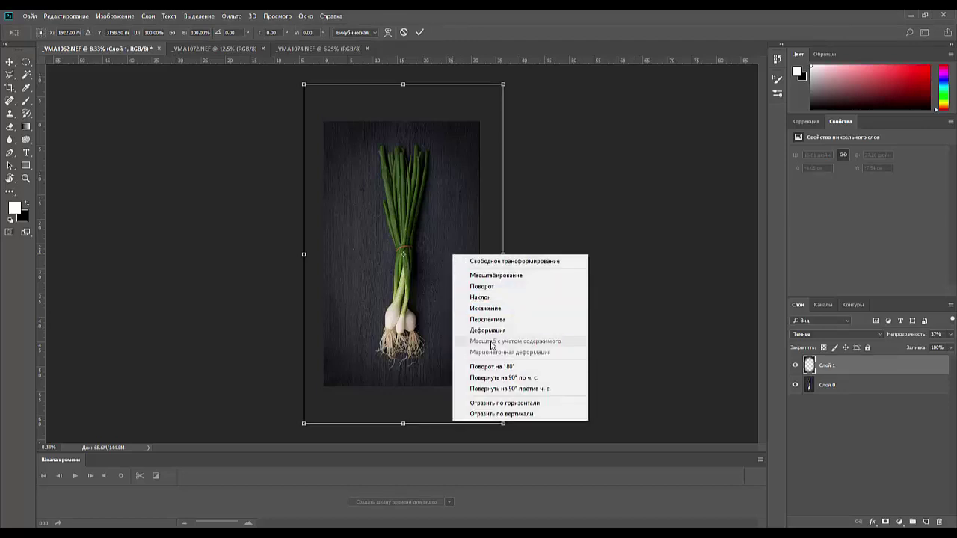
pyautogui.click(487, 329)
pyautogui.moveTo(345, 172); pyautogui.dragTo(315, 294)
pyautogui.moveTo(332, 366); pyautogui.dragTo(349, 361)
pyautogui.moveTo(487, 279); pyautogui.dragTo(468, 275)
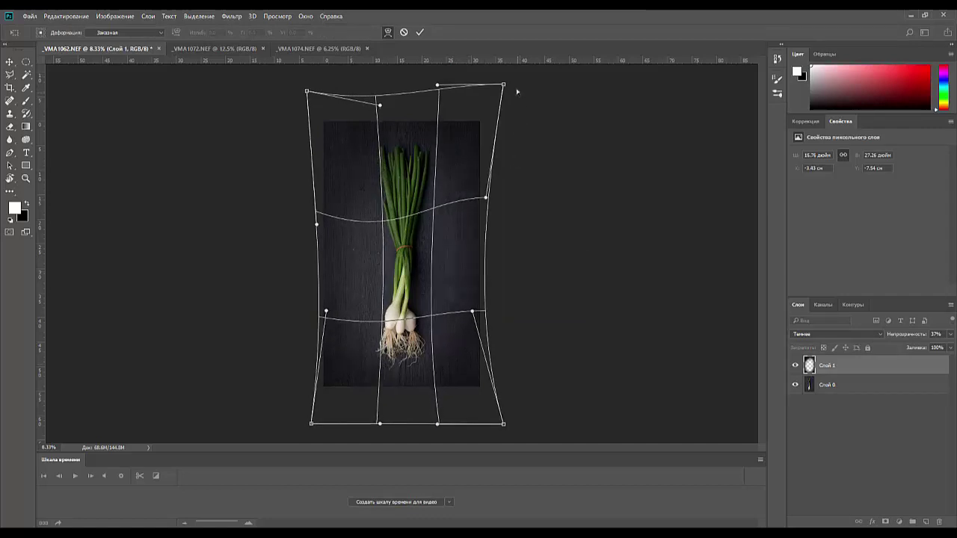
pyautogui.moveTo(504, 88); pyautogui.dragTo(481, 94)
pyautogui.moveTo(503, 426); pyautogui.dragTo(489, 434)
pyautogui.moveTo(446, 265); pyautogui.dragTo(451, 267)
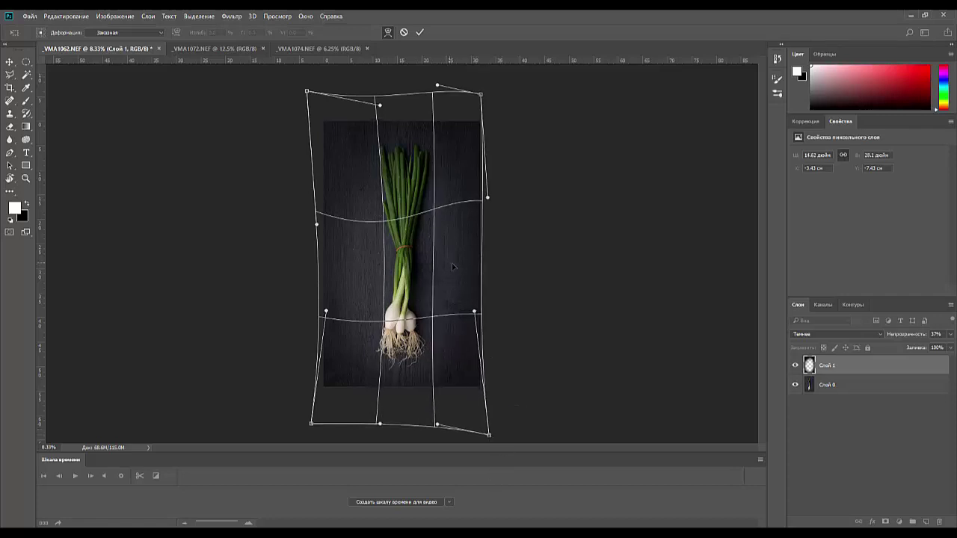
# - Raise the lower-left part of the vignette warp, refine its sides around the onions and apply the warp
pyautogui.moveTo(342, 423); pyautogui.dragTo(345, 399)
pyautogui.moveTo(349, 140); pyautogui.dragTo(358, 141)
pyautogui.moveTo(331, 279); pyautogui.dragTo(334, 273)
pyautogui.moveTo(473, 278); pyautogui.dragTo(469, 275)
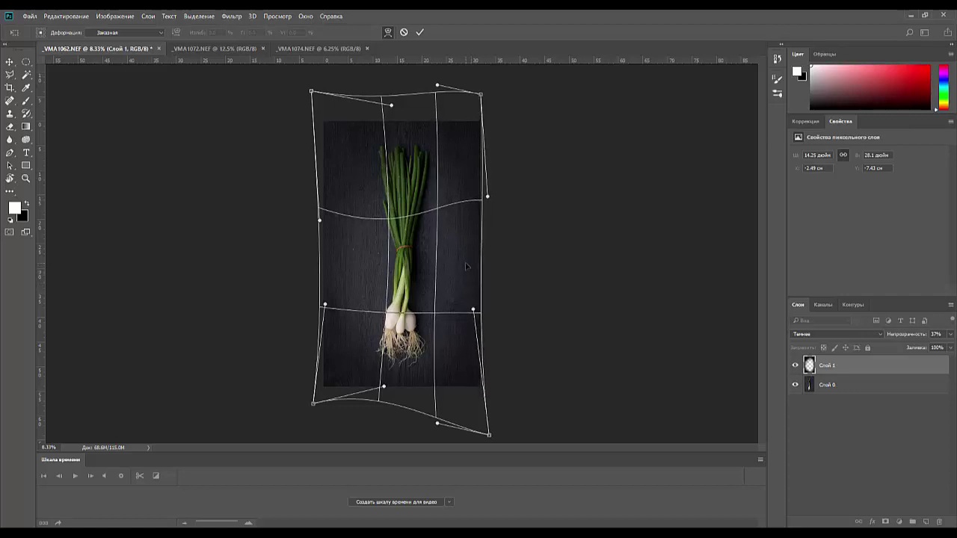
pyautogui.press('Return')
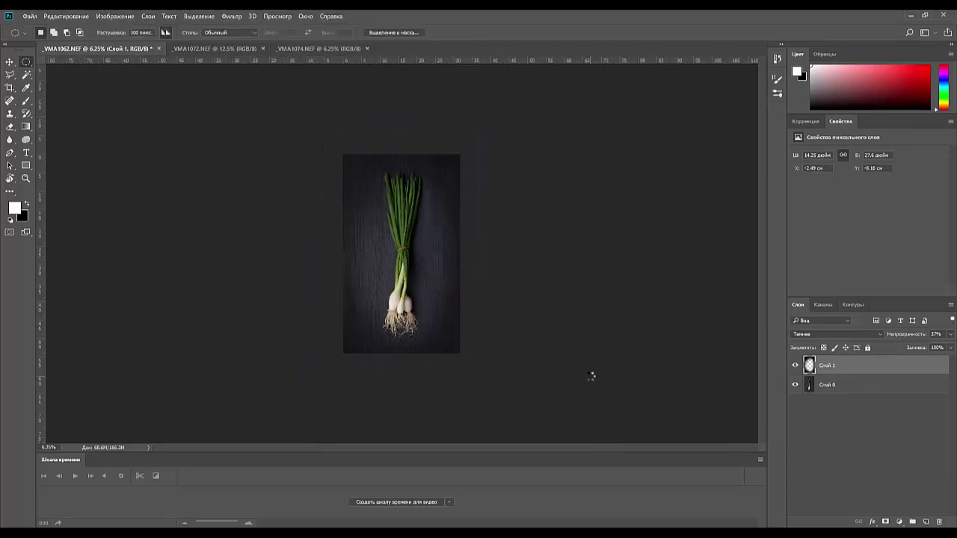
pyautogui.hotkey('ctrl', '+')
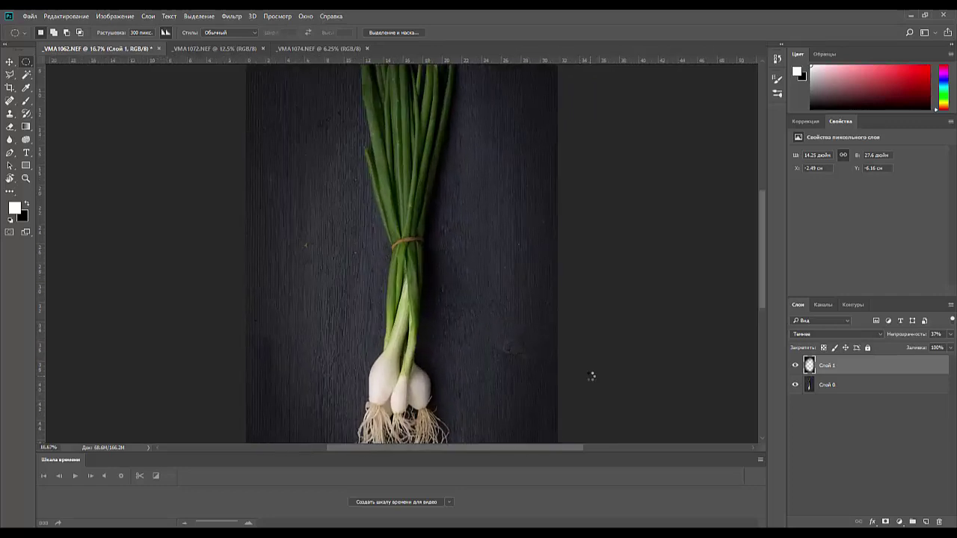
pyautogui.hotkey('ctrl', '-')
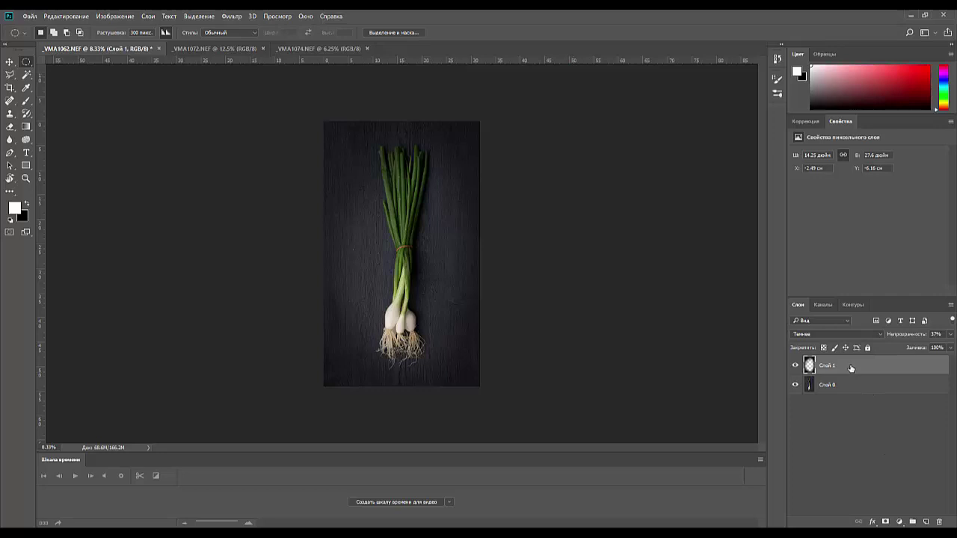
# - Stamp all visible layers onto a new layer and add a Levels adjustment with input black 10 and input white 243
pyautogui.hotkey('ctrl', 'alt', 'shift', 'e')
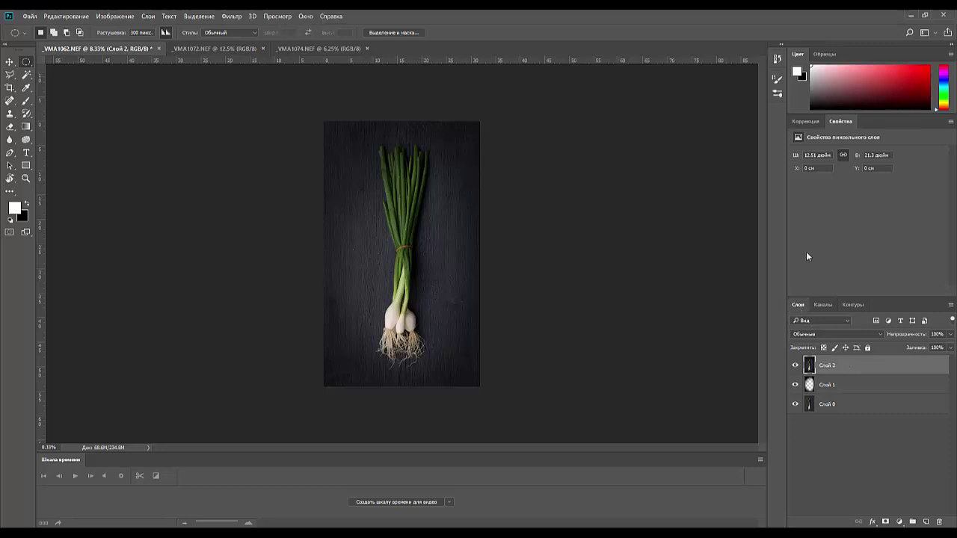
pyautogui.click(804, 122)
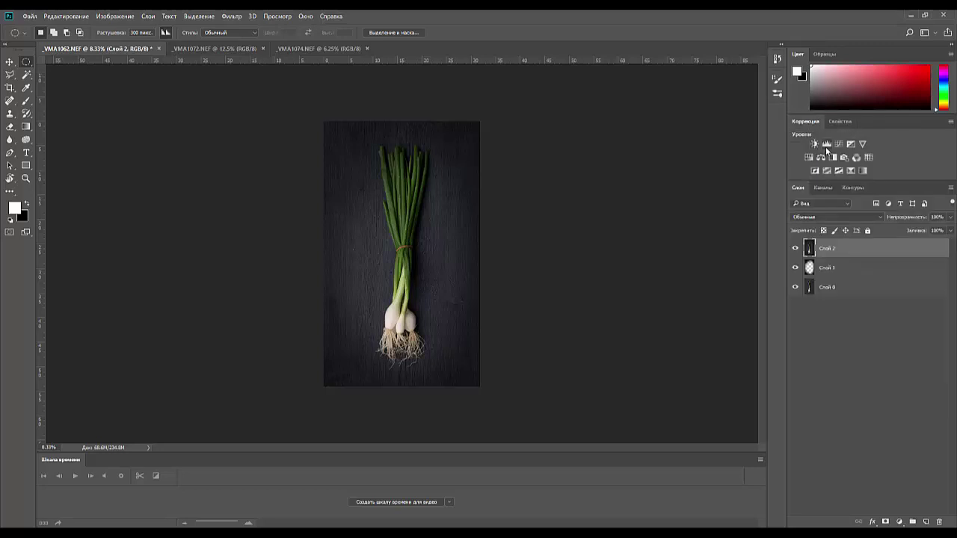
pyautogui.click(826, 146)
pyautogui.moveTo(807, 225); pyautogui.dragTo(809, 226)
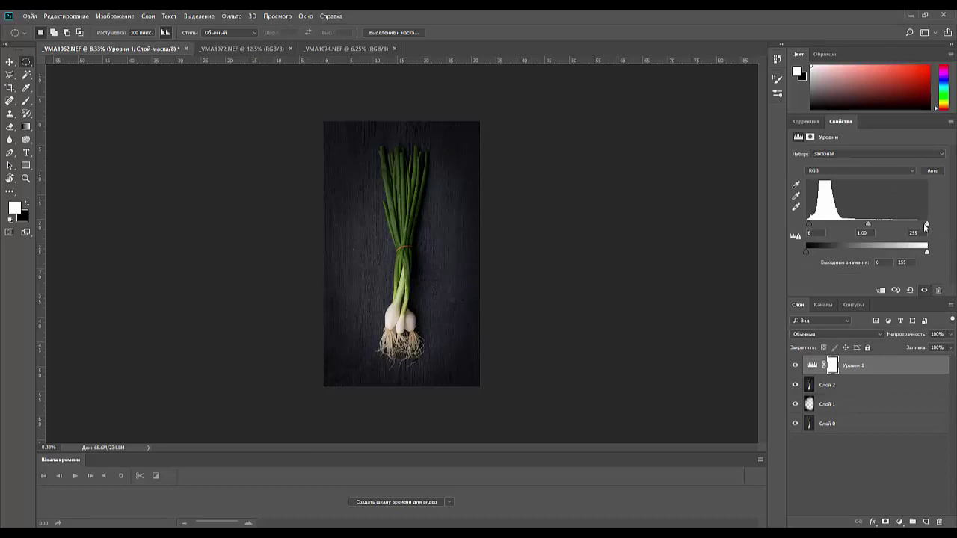
pyautogui.moveTo(928, 225); pyautogui.dragTo(922, 224)
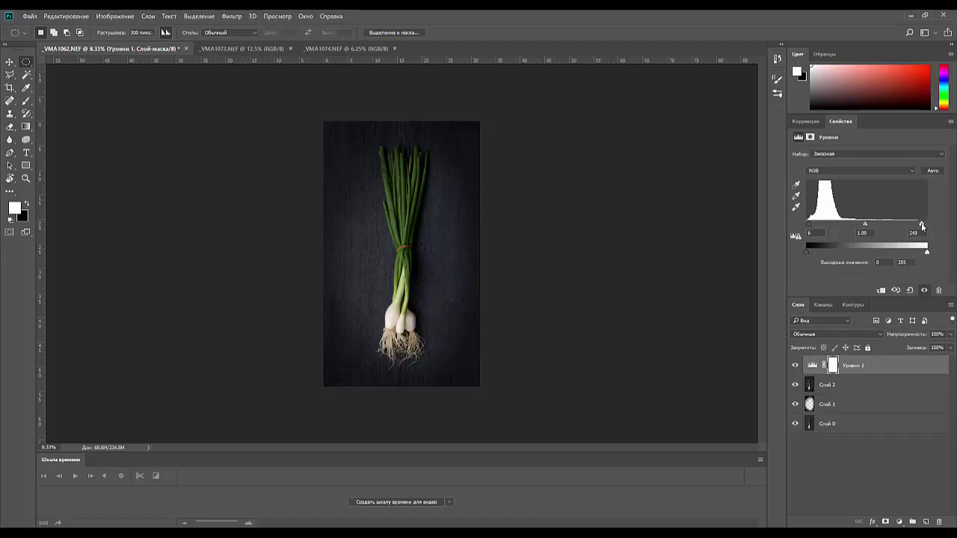
pyautogui.moveTo(809, 225)
pyautogui.mouseDown()
pyautogui.moveTo(819, 226)
pyautogui.moveTo(811, 227)
pyautogui.mouseUp()
# - Stamp the visible image onto a new layer above the Levels adjustment for spot healing
pyautogui.hotkey('ctrl', '+')
pyautogui.hotkey('ctrl', '+')
pyautogui.hotkey('ctrl', '+')
pyautogui.hotkey('ctrl', '+')
pyautogui.hotkey('ctrl', '+')
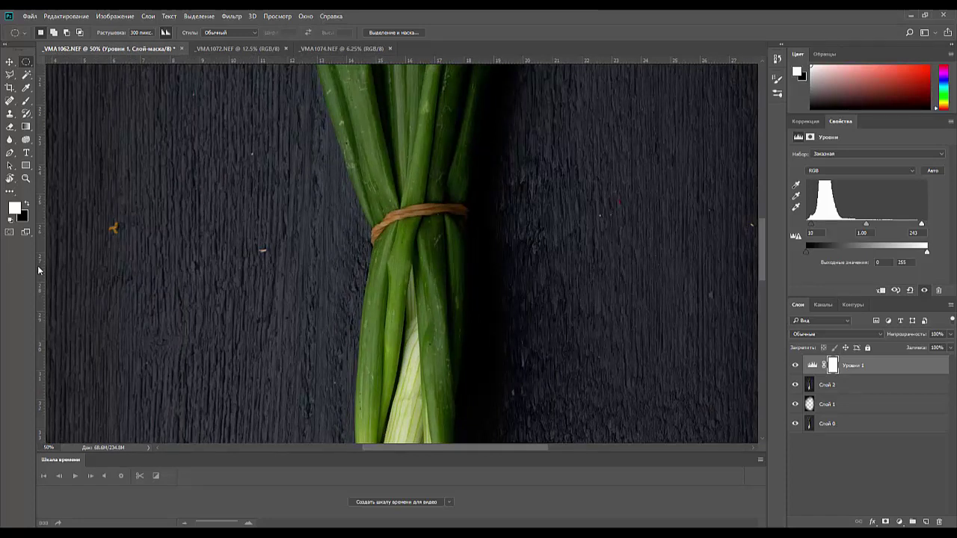
pyautogui.click(10, 101)
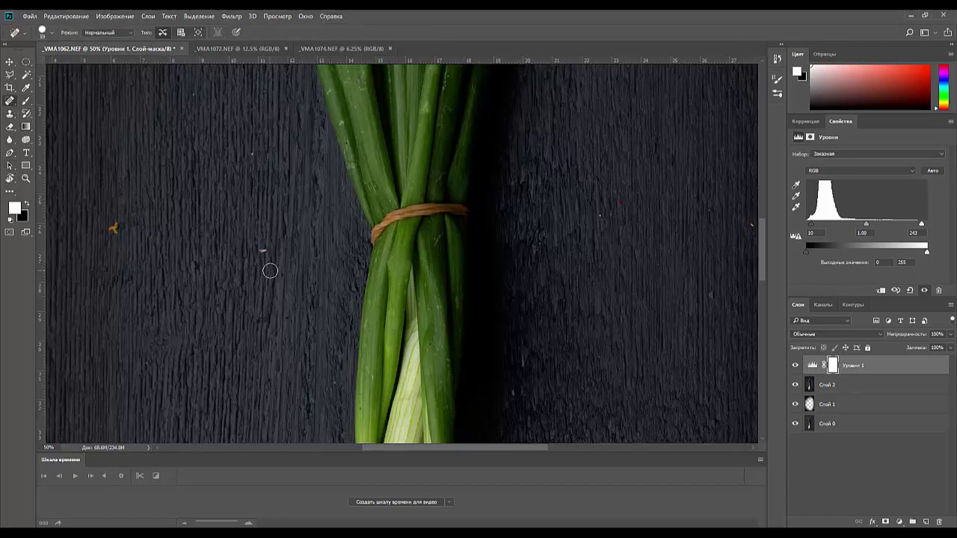
pyautogui.click(860, 366)
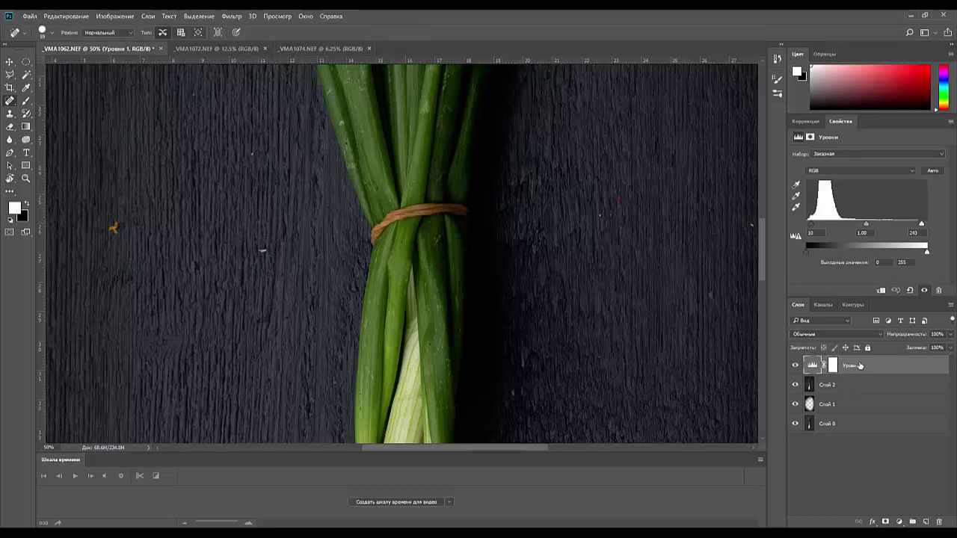
pyautogui.hotkey('ctrl', 'shift', 'alt', 'e')
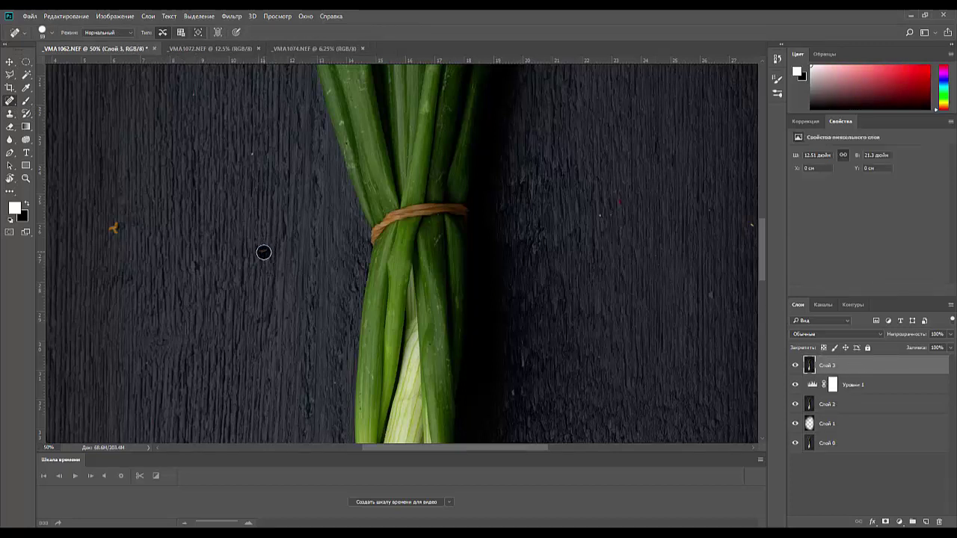
# - Heal the light, orange and red specks on the dark wood around the onion bundle
pyautogui.click(252, 154)
pyautogui.click(113, 229)
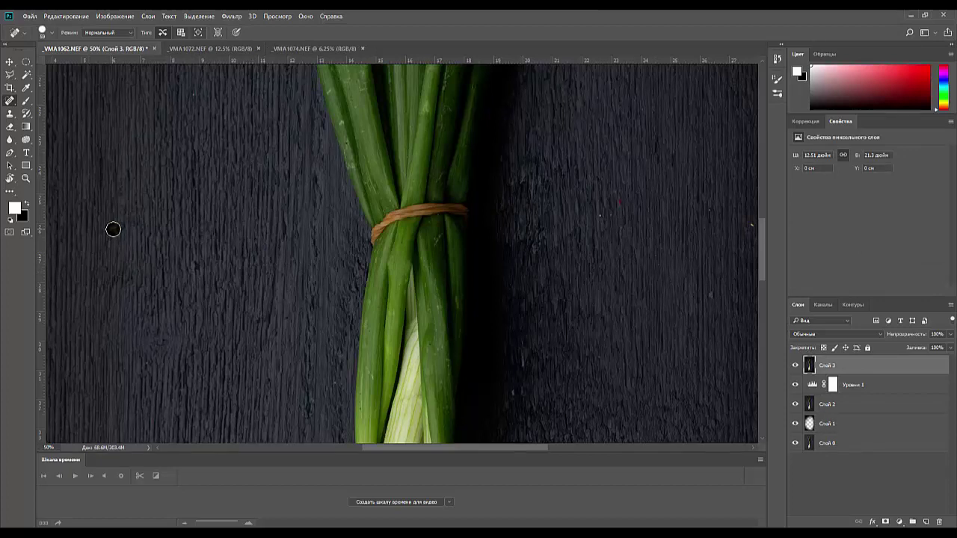
pyautogui.click(620, 202)
pyautogui.hotkey('ctrl', '-')
pyautogui.hotkey('ctrl', '-')
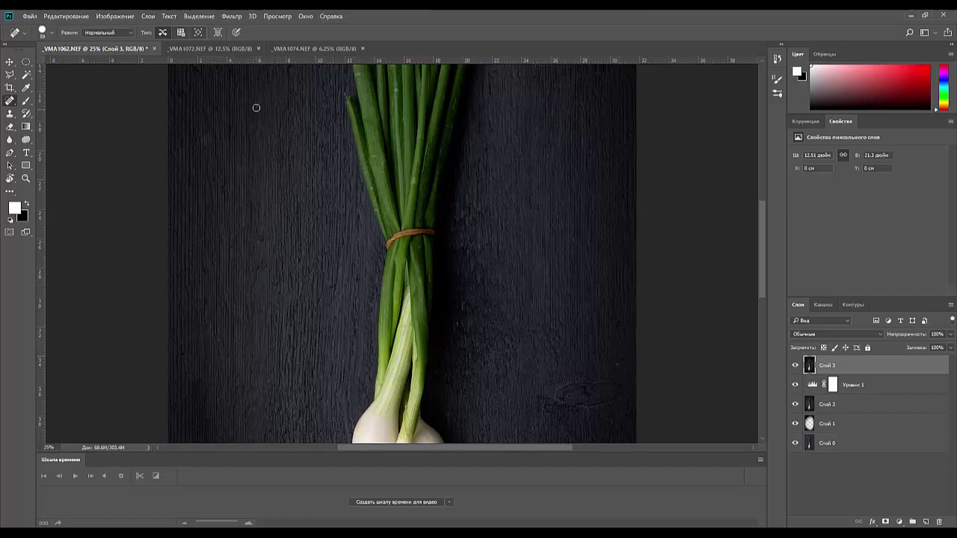
pyautogui.moveTo(508, 357)
pyautogui.mouseDown()
pyautogui.moveTo(550, 79)
pyautogui.moveTo(536, 102)
pyautogui.mouseUp()
pyautogui.hotkey('ctrl', '-')
pyautogui.hotkey('ctrl', '-')
pyautogui.hotkey('ctrl', '-')
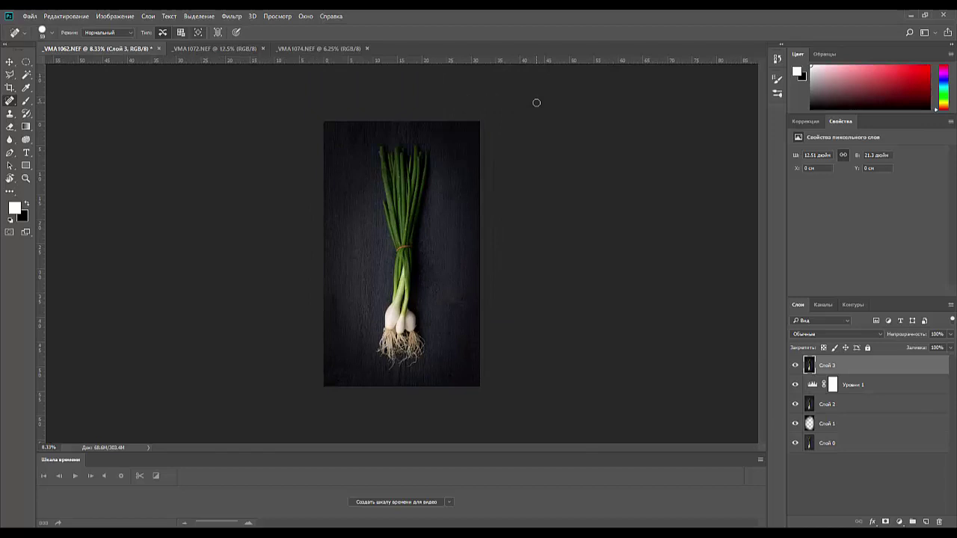
# - Apply Smart Sharpen to the stamped layer with amount 66%, radius 1.2 px and noise reduction 20%
pyautogui.hotkey('ctrl', '+')
pyautogui.hotkey('ctrl', '+')
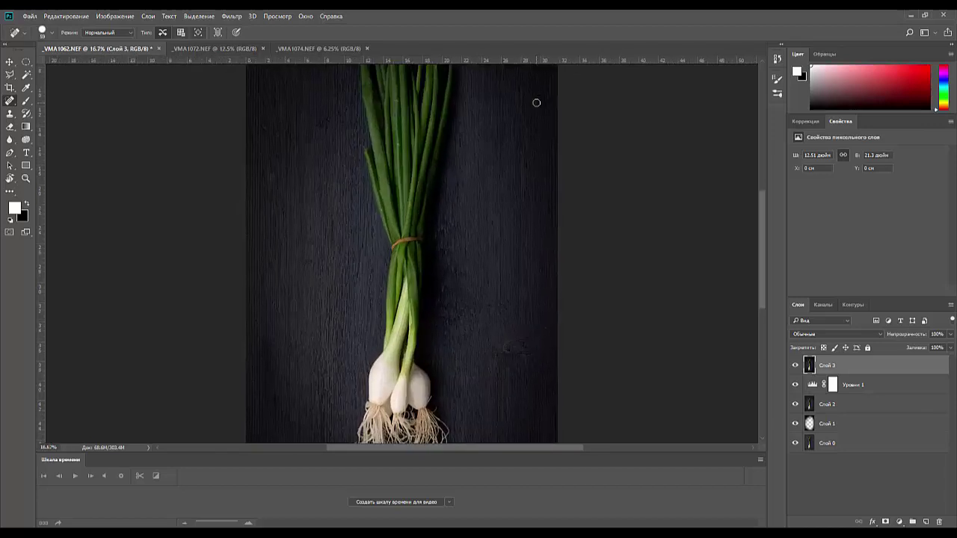
pyautogui.click(229, 16)
pyautogui.moveTo(254, 193)
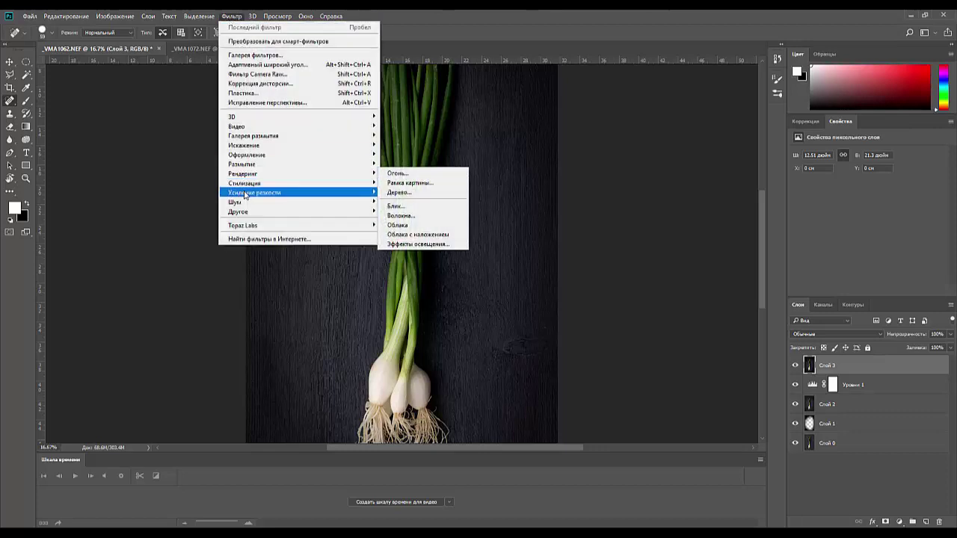
pyautogui.click(427, 193)
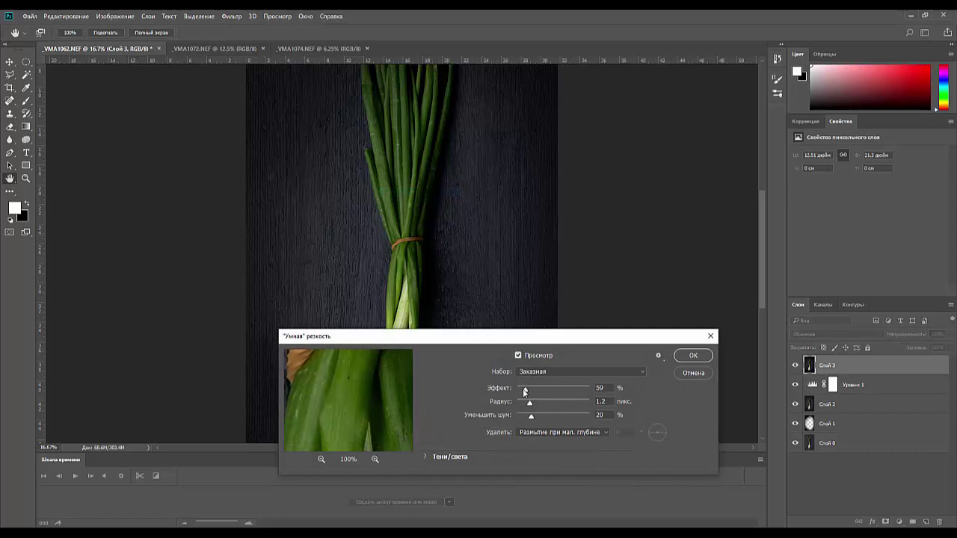
pyautogui.moveTo(524, 390); pyautogui.dragTo(526, 390)
pyautogui.moveTo(529, 406); pyautogui.dragTo(530, 406)
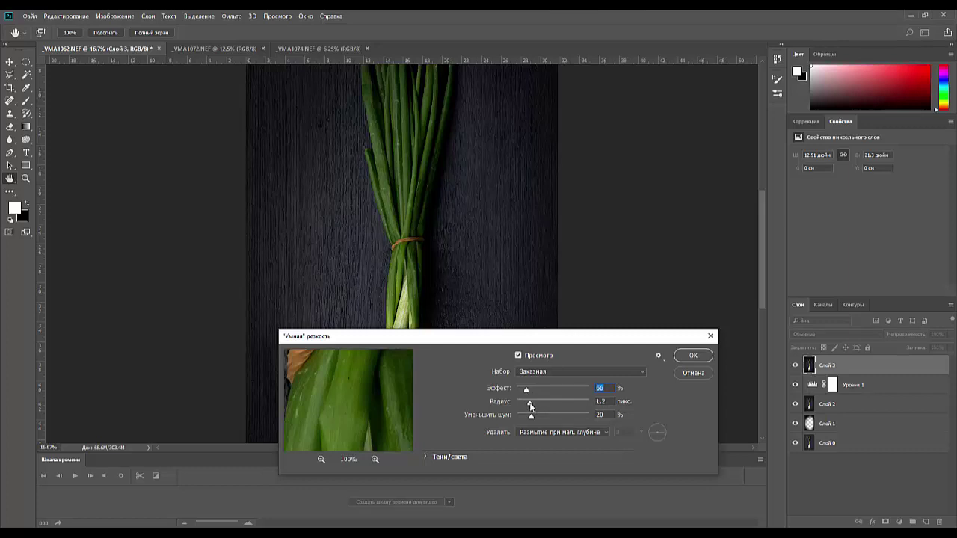
pyautogui.click(684, 358)
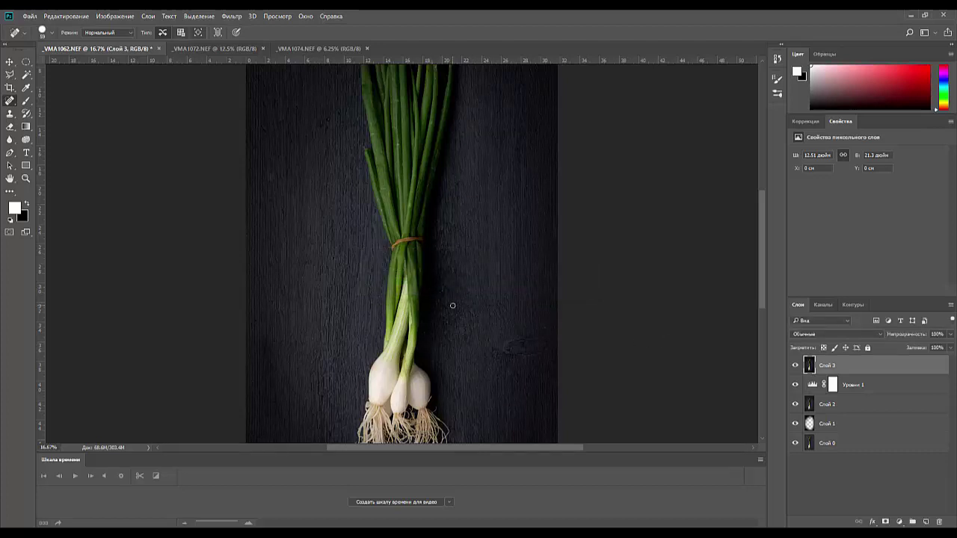
# - Examine the sharpened onion stems and wood texture up close, and return to the whole image
pyautogui.hotkey('ctrl', '+')
pyautogui.hotkey('ctrl', '+')
pyautogui.hotkey('ctrl', '+')
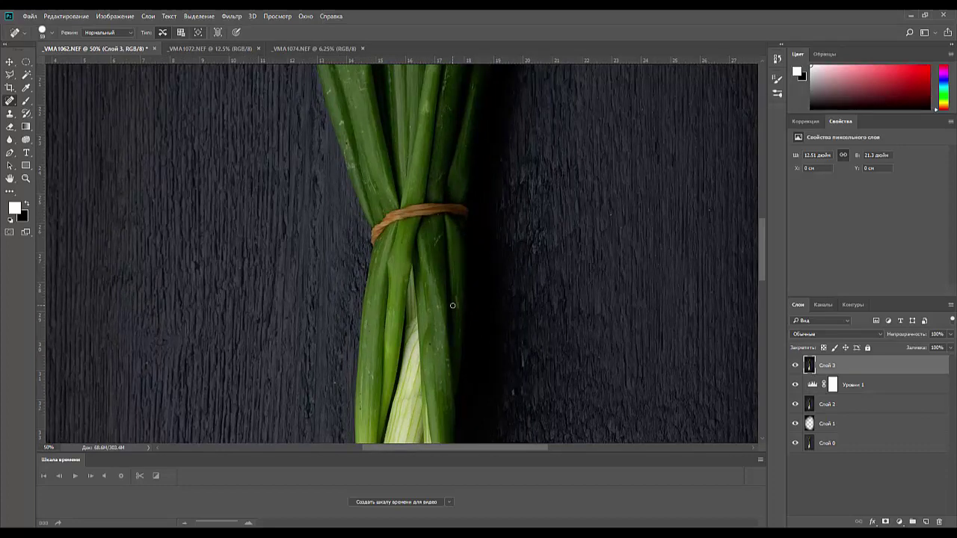
pyautogui.hotkey('ctrl', '-')
pyautogui.hotkey('ctrl', '-')
pyautogui.hotkey('ctrl', '-')
pyautogui.hotkey('ctrl', '-')
pyautogui.hotkey('ctrl', '-')
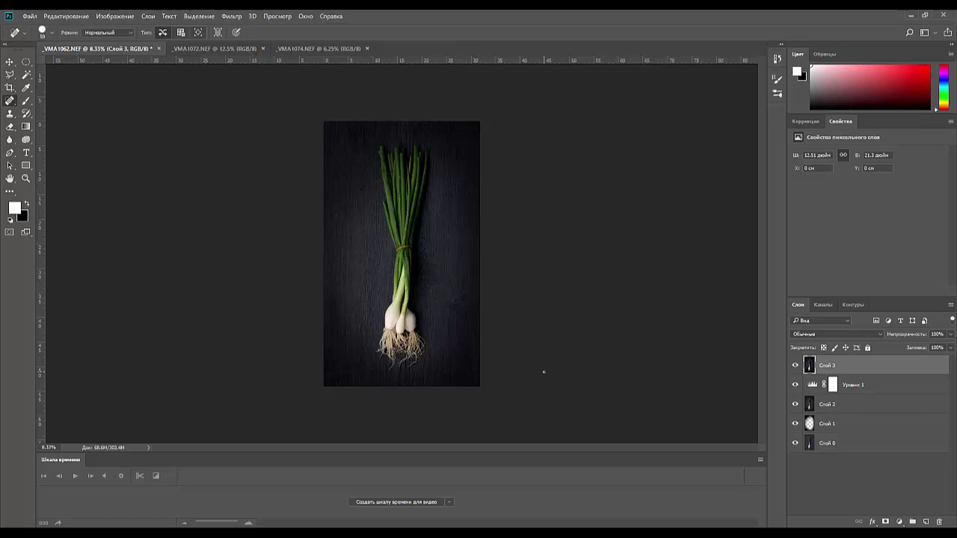
# - Switch to the carrot photo _VMA1072.NEF and choose the Crop tool
pyautogui.click(202, 48)
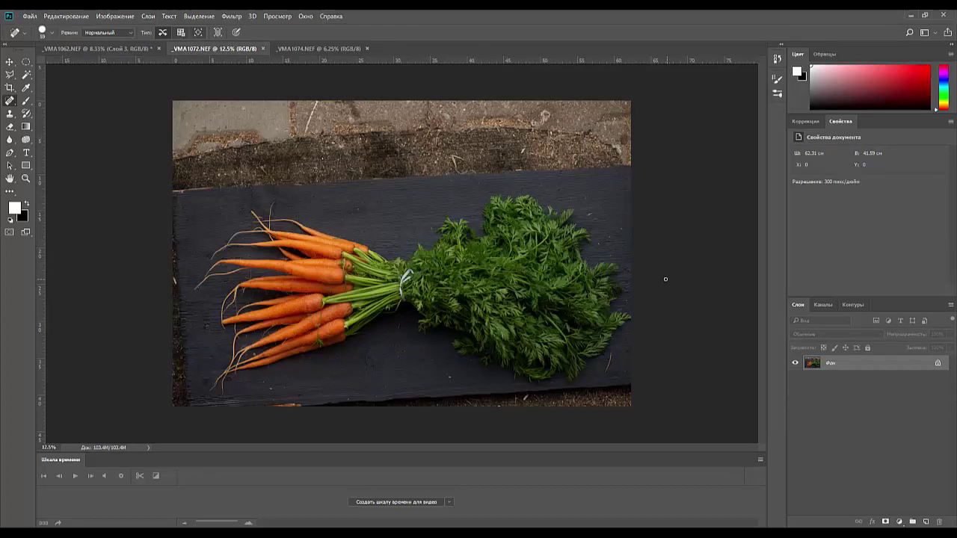
pyautogui.click(11, 88)
pyautogui.moveTo(655, 173); pyautogui.dragTo(360, 99)
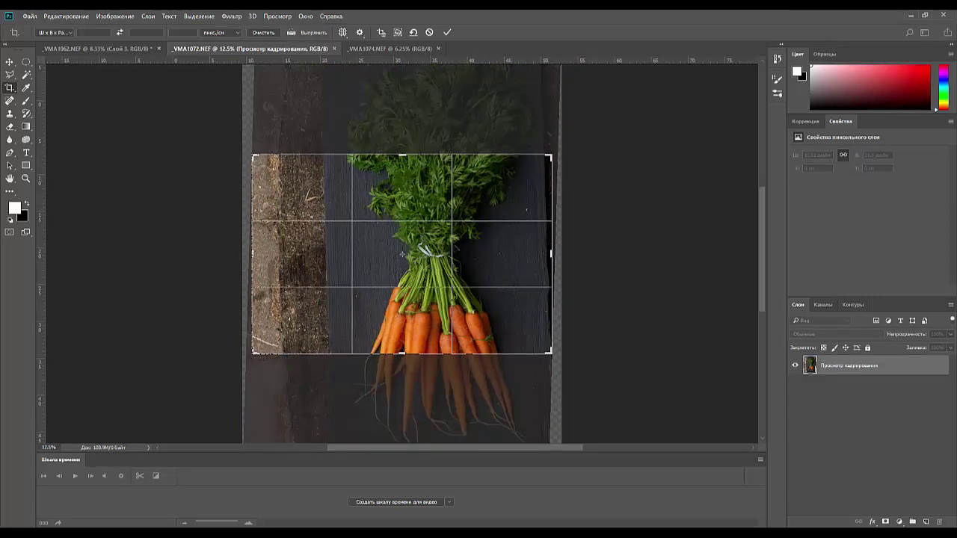
pyautogui.press('Escape')
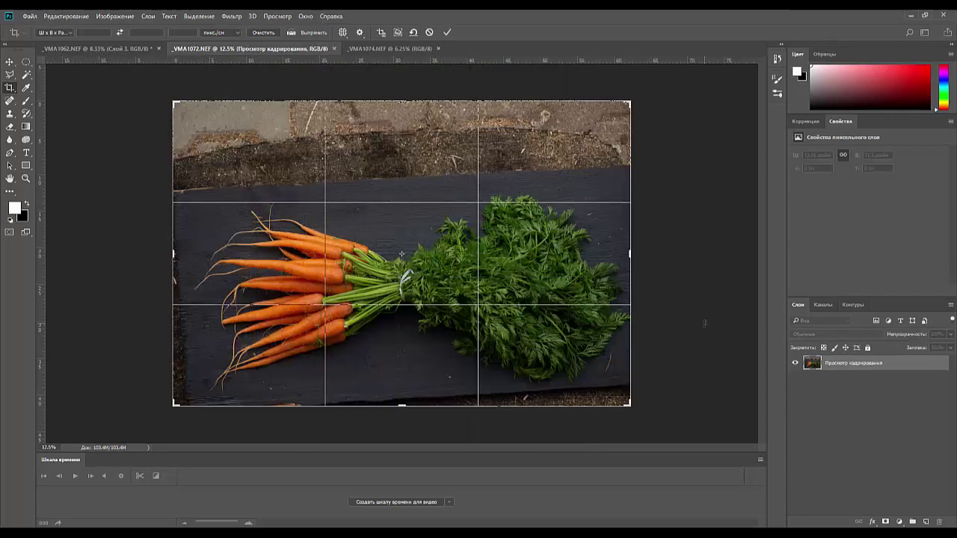
pyautogui.click(9, 62)
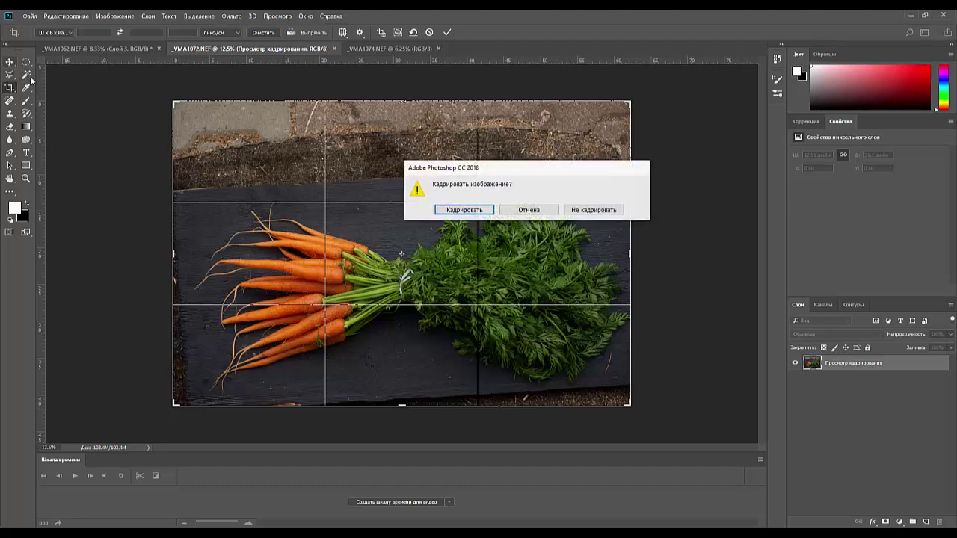
pyautogui.click(528, 210)
pyautogui.press('Escape')
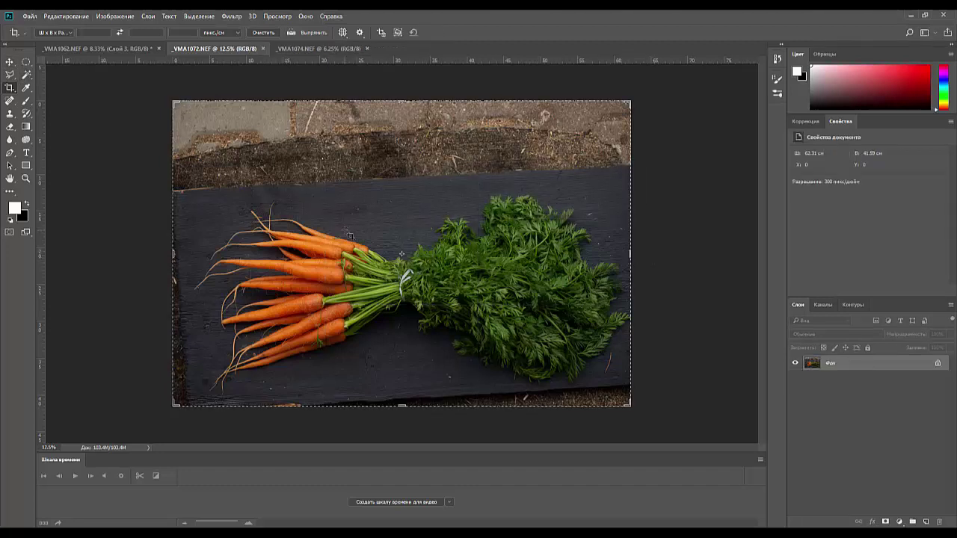
# - Rotate the carrot photo upright with the leaves on top, extend the crop to include leaves and root tips, straighten the board and crop
pyautogui.moveTo(675, 258); pyautogui.dragTo(404, 112)
pyautogui.moveTo(402, 156); pyautogui.dragTo(404, 79)
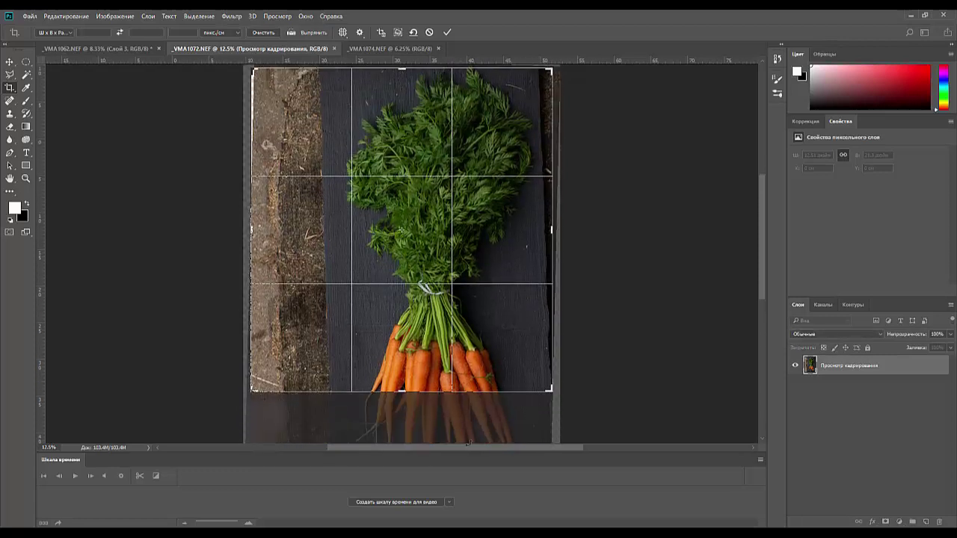
pyautogui.scroll(-3, 468, 441)
pyautogui.moveTo(401, 302); pyautogui.dragTo(401, 365)
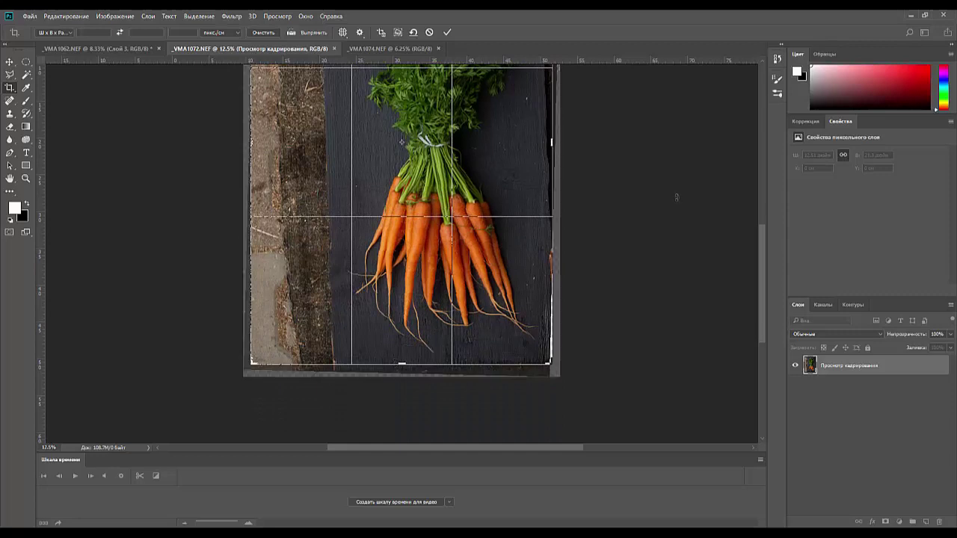
pyautogui.hotkey('ctrl', '-')
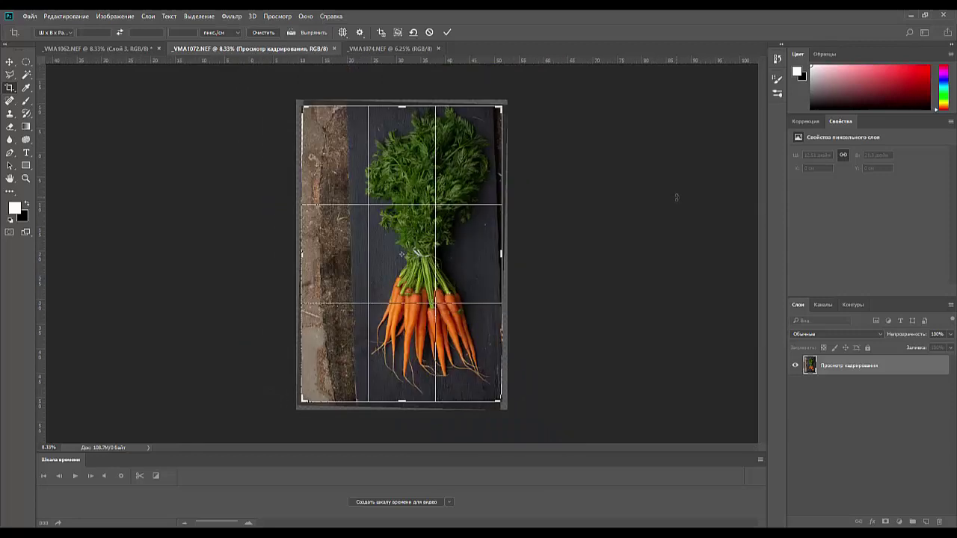
pyautogui.moveTo(592, 221); pyautogui.dragTo(553, 228)
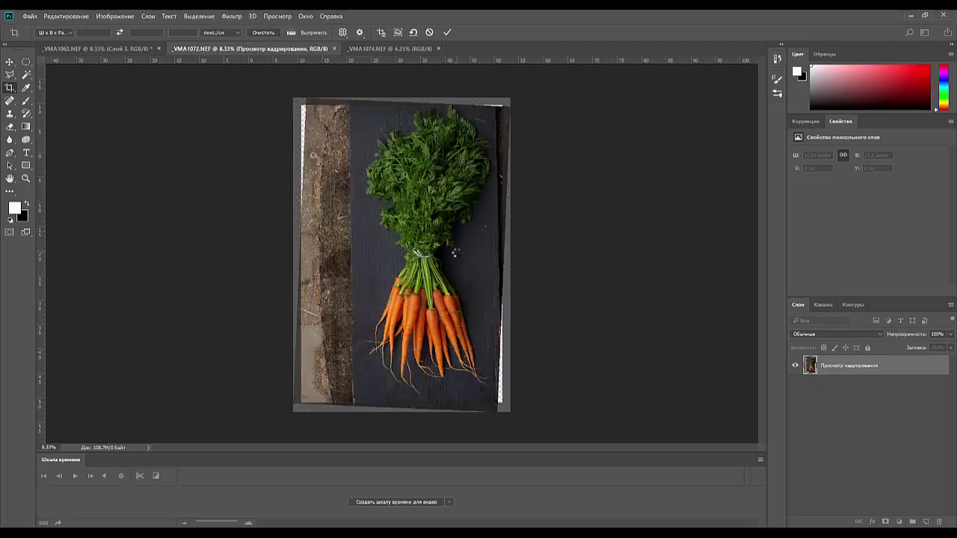
pyautogui.press('Return')
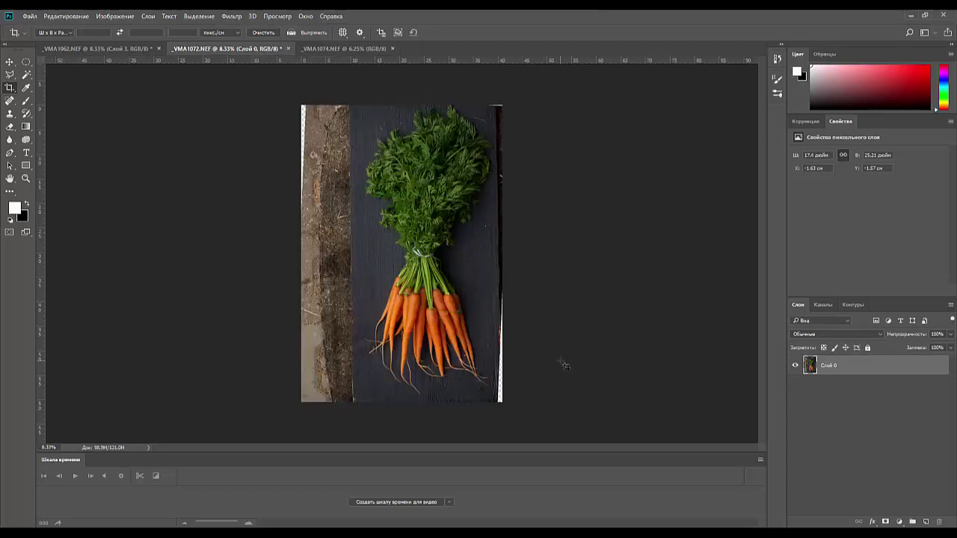
# - Set the marquee feather to 1 px and shift a copy of a full-height strip leftward to widen the dark board, then deselect
pyautogui.click(28, 61)
pyautogui.click(94, 61)
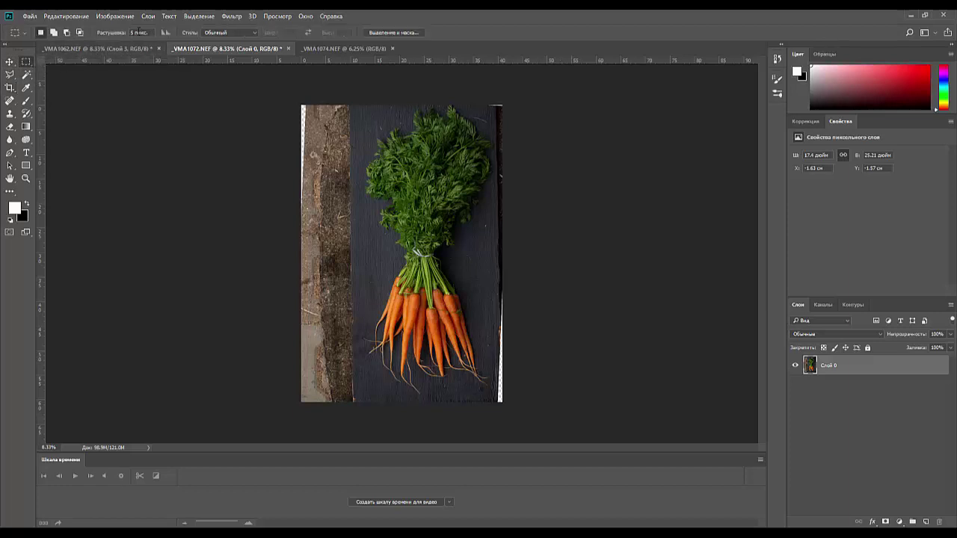
pyautogui.click(133, 33)
pyautogui.moveTo(333, 105); pyautogui.dragTo(364, 423)
pyautogui.moveTo(356, 321); pyautogui.dragTo(342, 318)
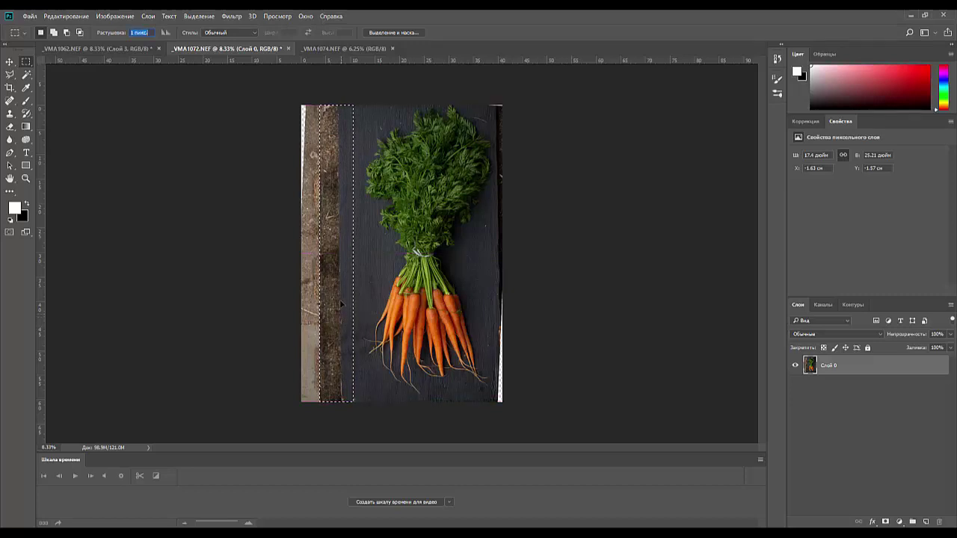
pyautogui.hotkey('ctrl', 'f')
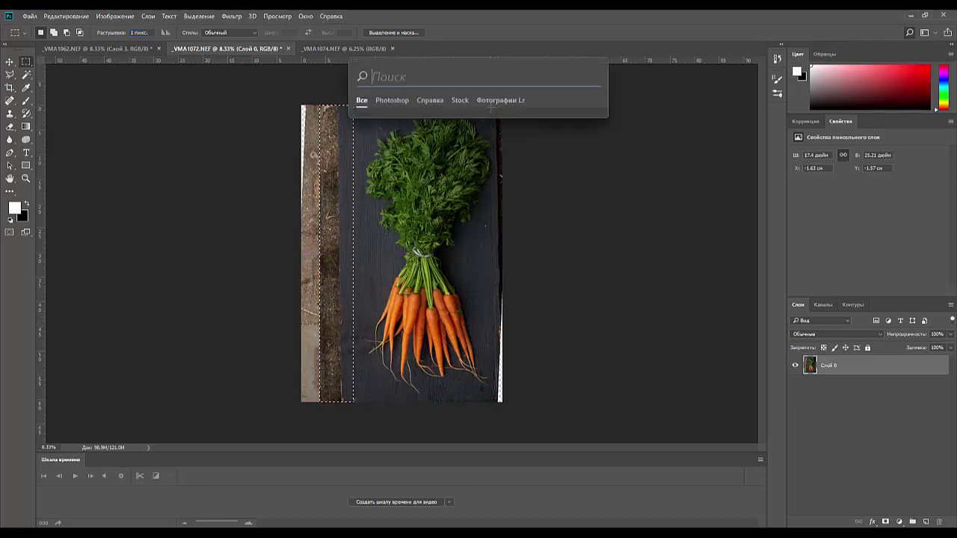
pyautogui.click(655, 222)
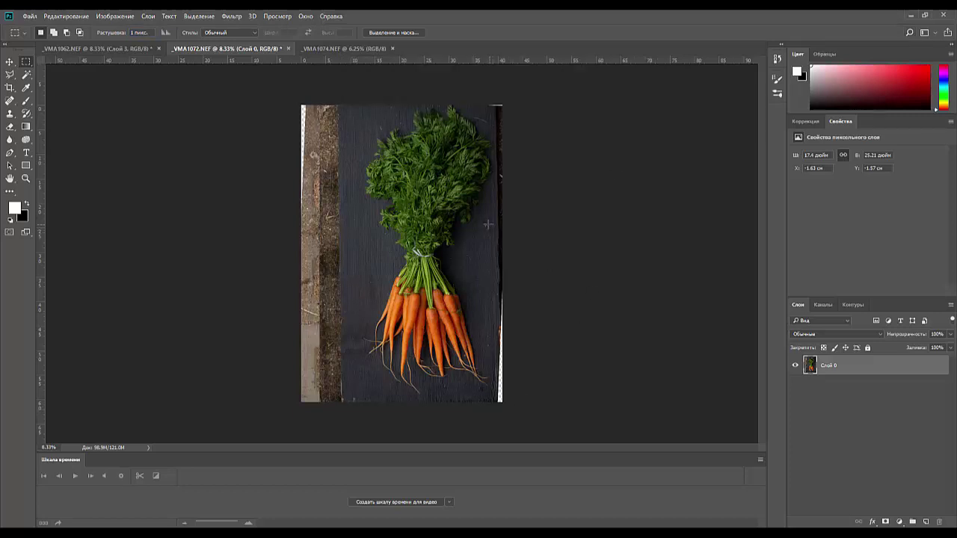
# - Copy a strip of dark board beside the carrots to a new layer and shift it right over the lower right board edge
pyautogui.moveTo(479, 221); pyautogui.dragTo(497, 402)
pyautogui.click(498, 402)
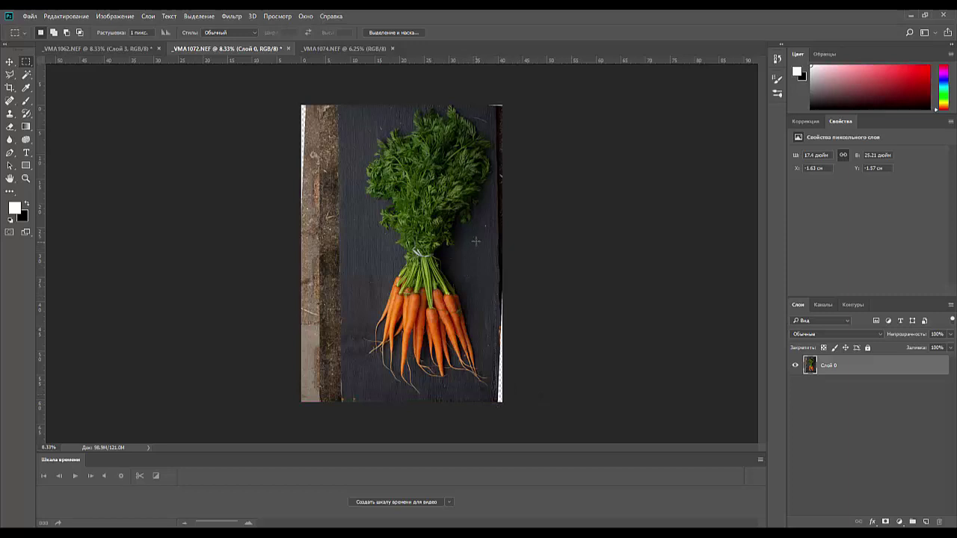
pyautogui.moveTo(478, 230); pyautogui.dragTo(496, 415)
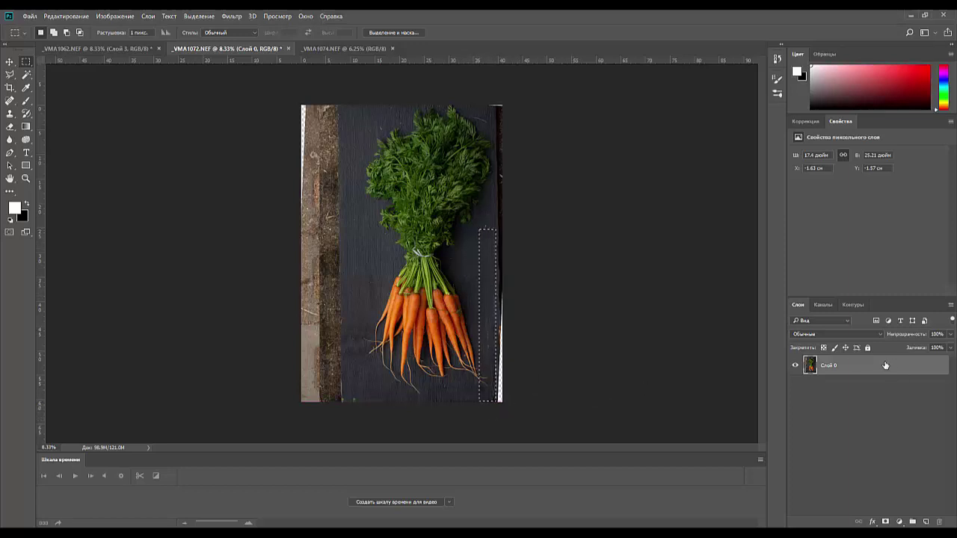
pyautogui.hotkey('ctrl', 'j')
pyautogui.press('v')
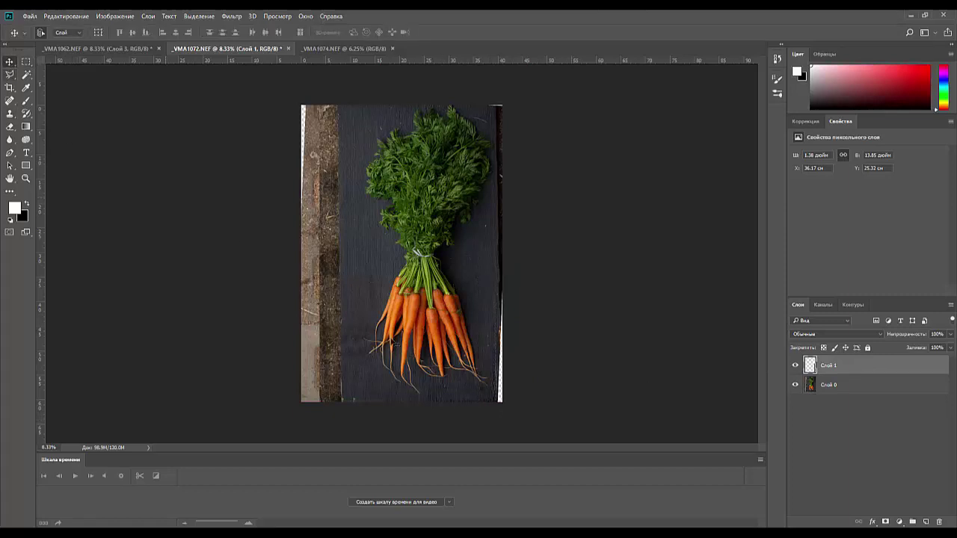
pyautogui.moveTo(485, 368); pyautogui.dragTo(496, 373)
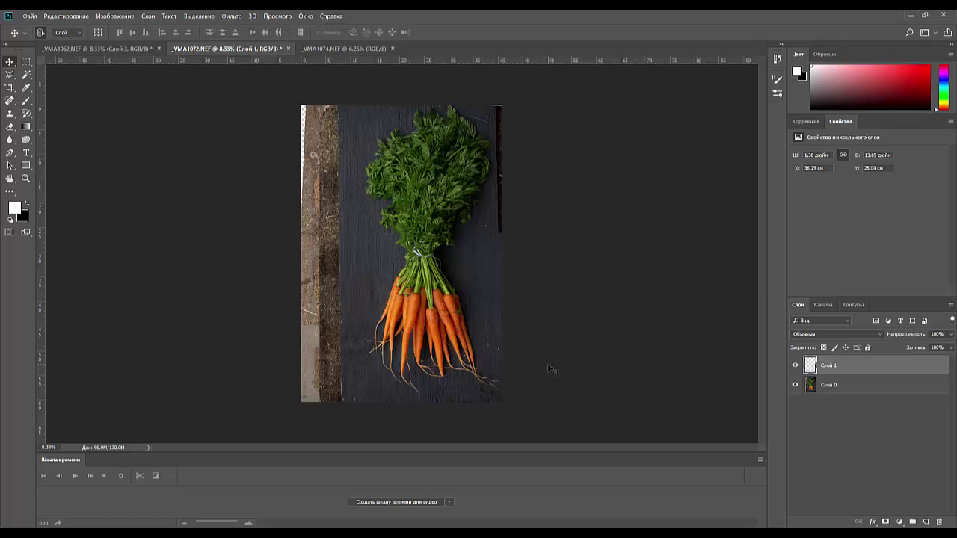
pyautogui.click(548, 366)
# - Select a narrow vertical strip of dark board between the carrot leaves and the upper right board edge
pyautogui.scroll(3, 548, 369)
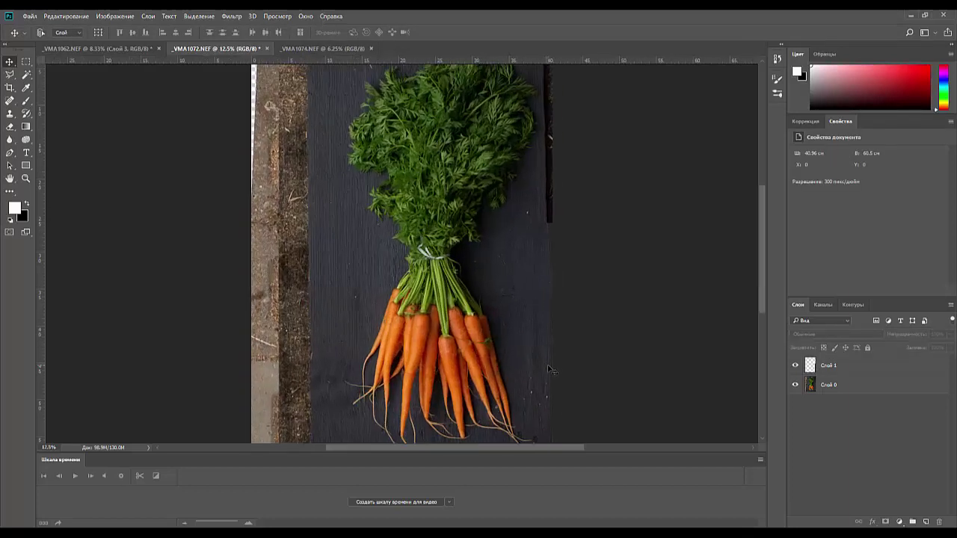
pyautogui.moveTo(558, 229); pyautogui.dragTo(252, 504)
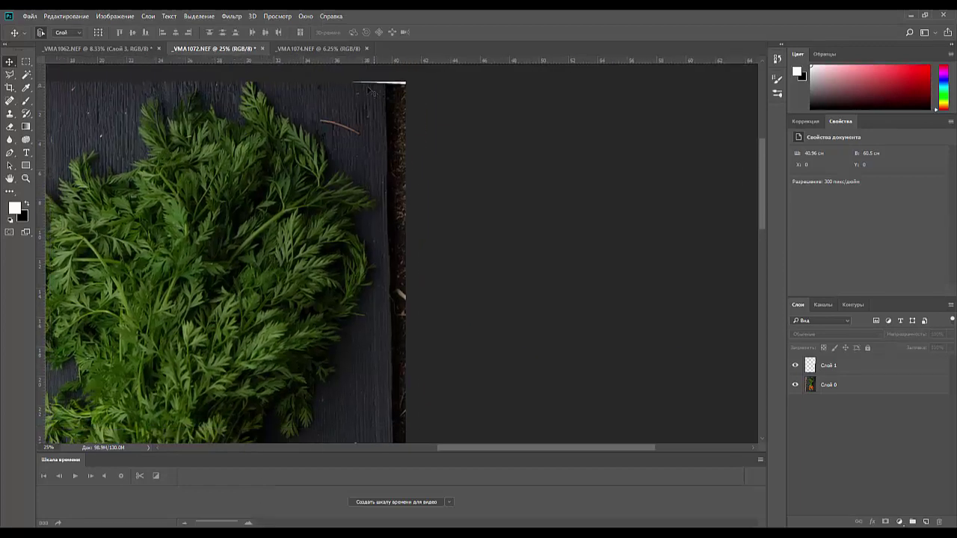
pyautogui.click(26, 62)
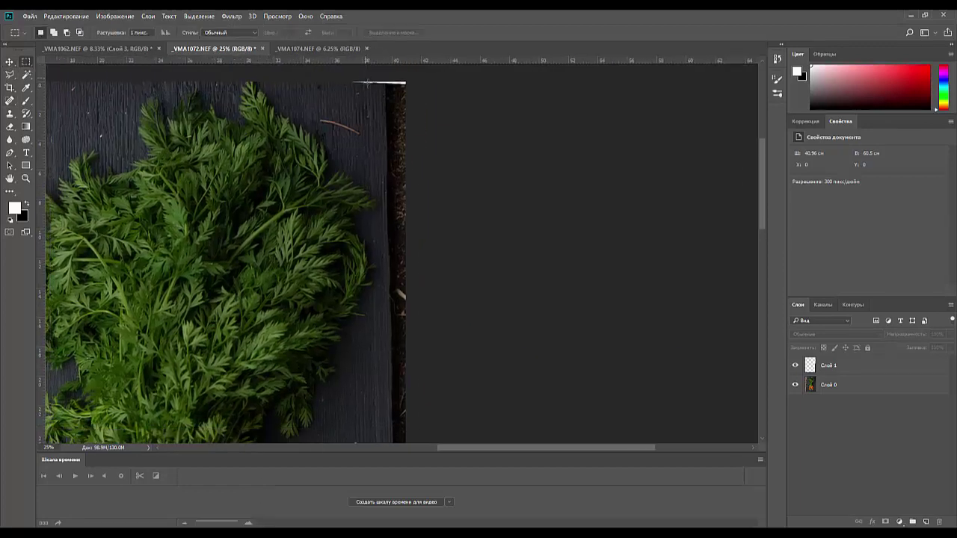
pyautogui.moveTo(374, 81); pyautogui.dragTo(392, 211)
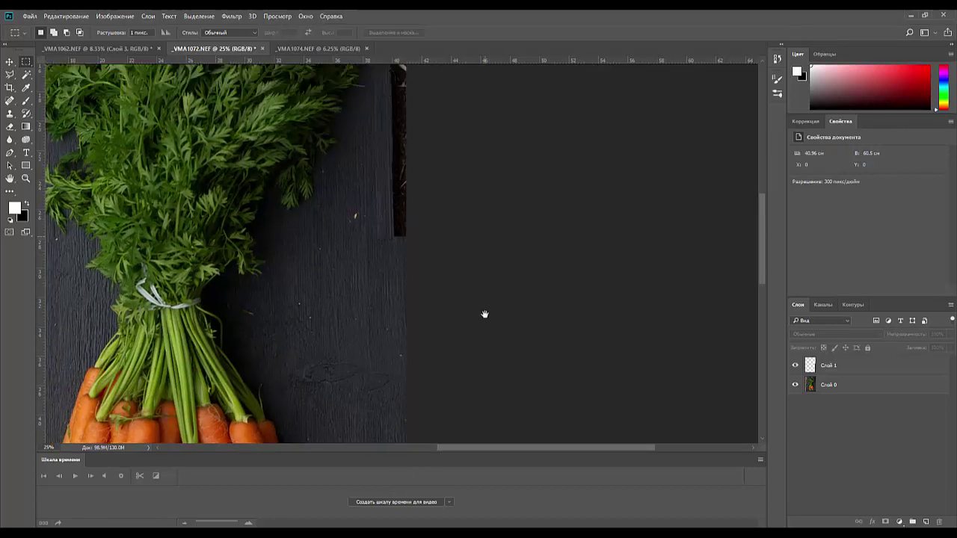
pyautogui.moveTo(483, 314); pyautogui.dragTo(484, 472)
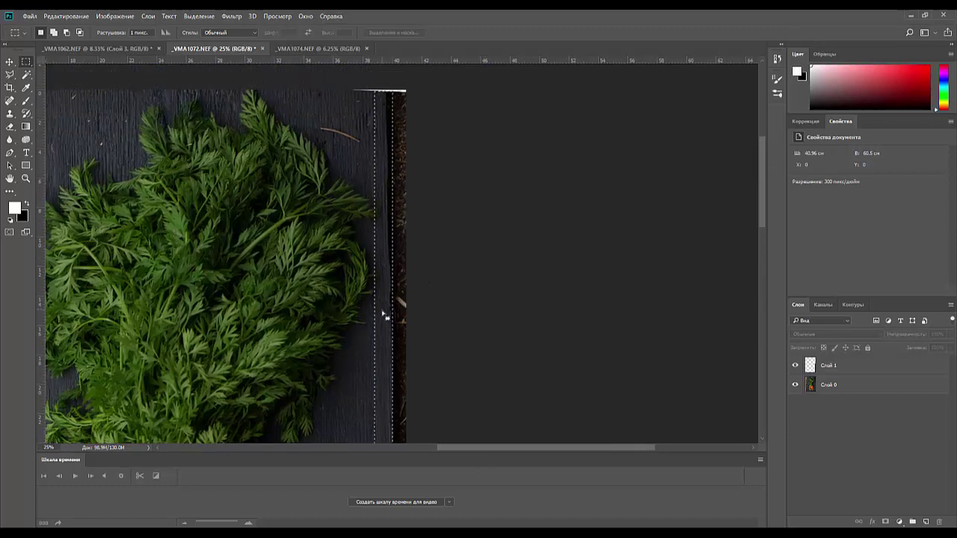
pyautogui.moveTo(381, 314)
pyautogui.mouseDown()
pyautogui.moveTo(391, 299)
pyautogui.moveTo(376, 316)
pyautogui.mouseUp()
pyautogui.scroll(-2, 389, 321)
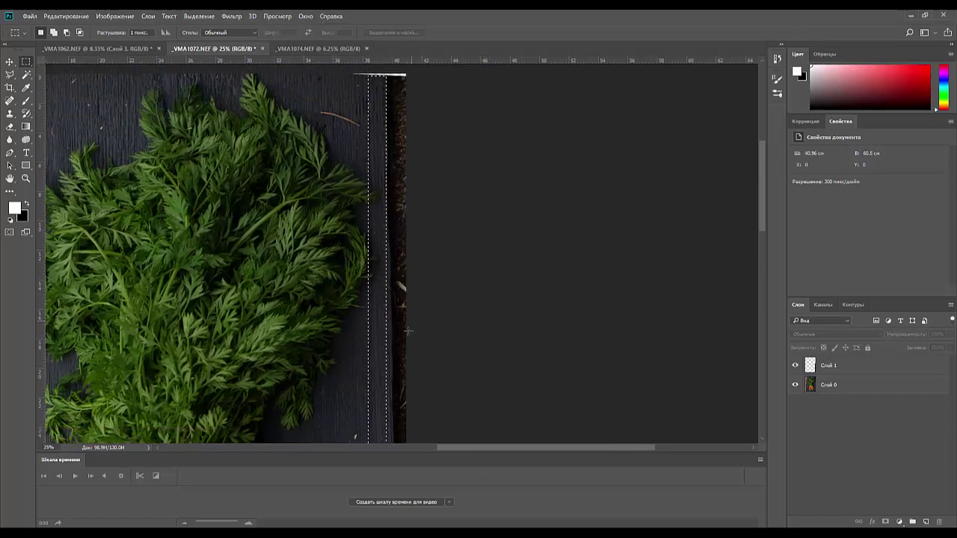
pyautogui.scroll(-1, 400, 329)
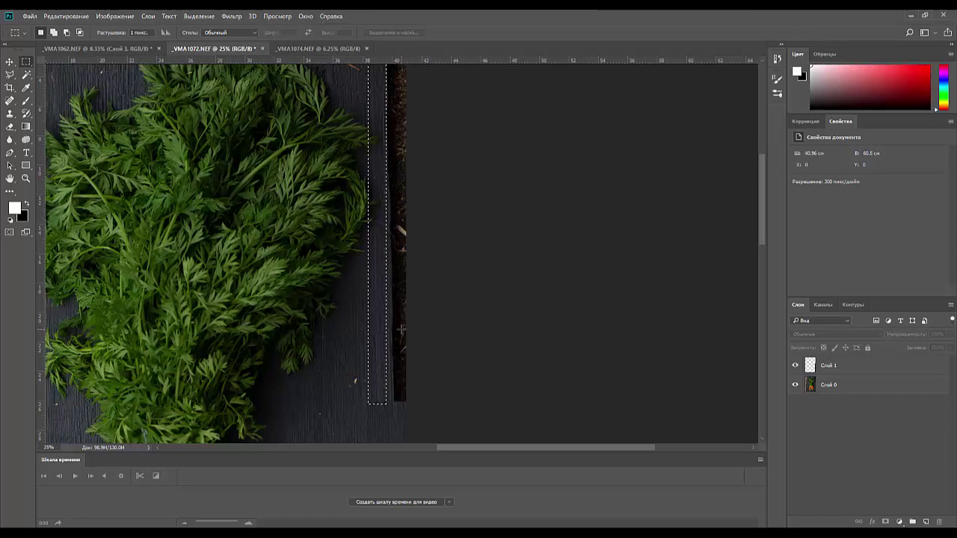
pyautogui.click(849, 386)
pyautogui.hotkey('ctrl', 'j')
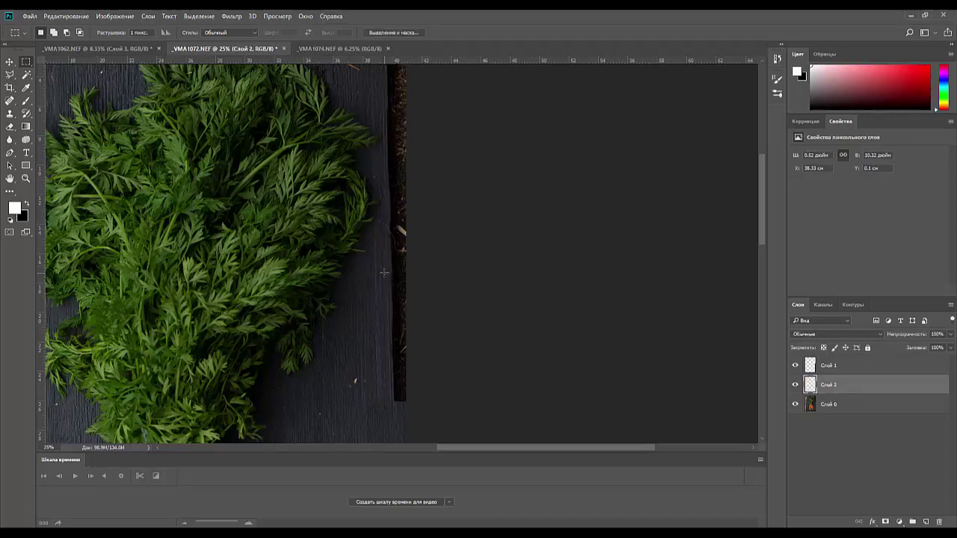
pyautogui.moveTo(843, 383); pyautogui.dragTo(840, 366)
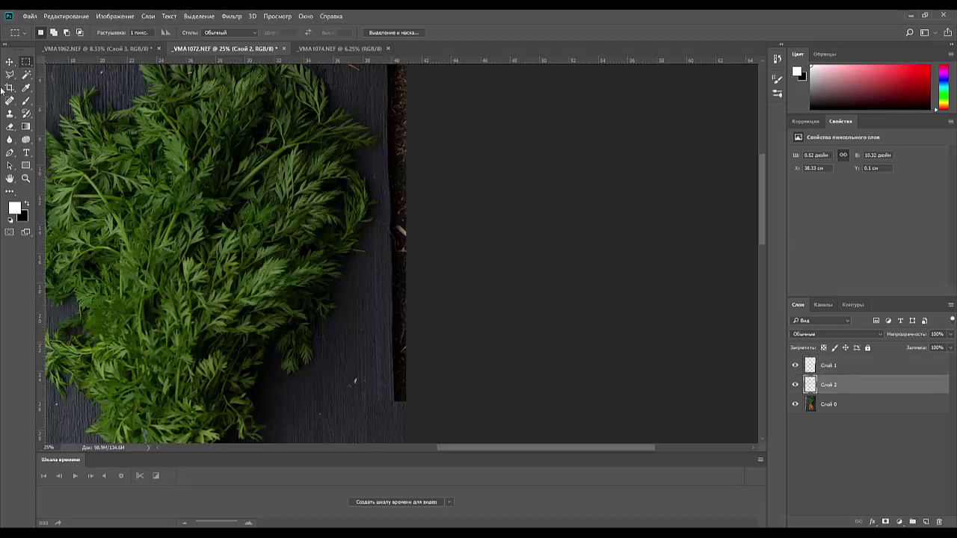
pyautogui.click(9, 61)
pyautogui.moveTo(388, 269); pyautogui.dragTo(400, 270)
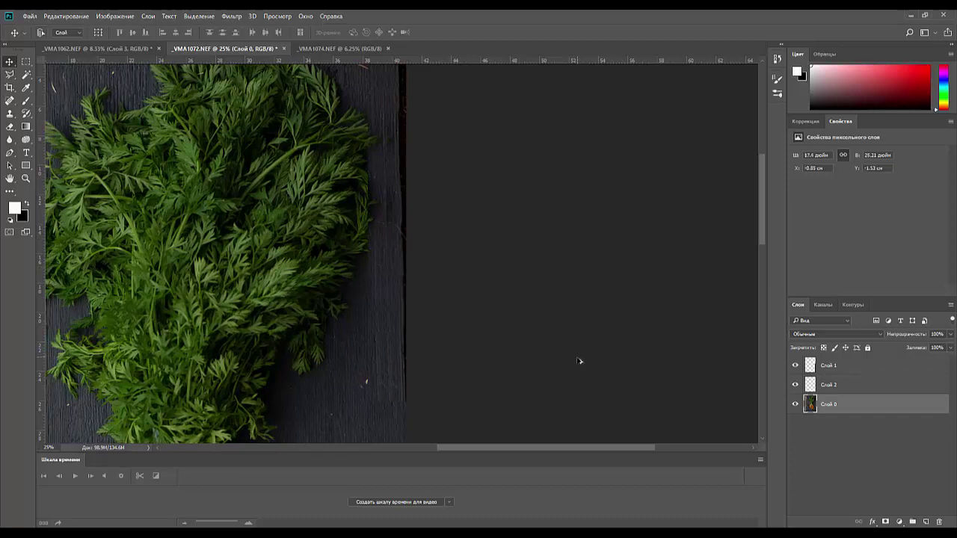
pyautogui.hotkey('ctrl', 'z')
pyautogui.hotkey('ctrl', 'z')
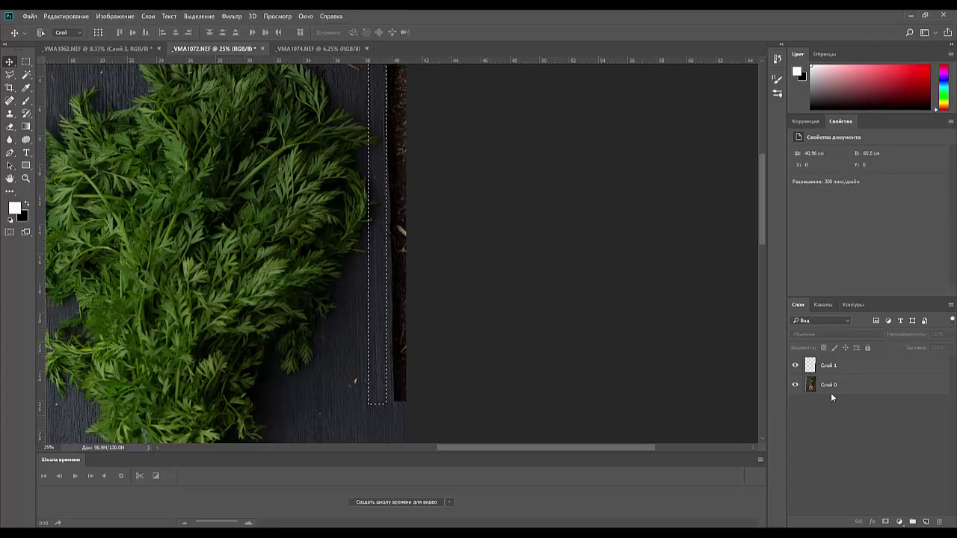
pyautogui.hotkey('ctrl', 'z')
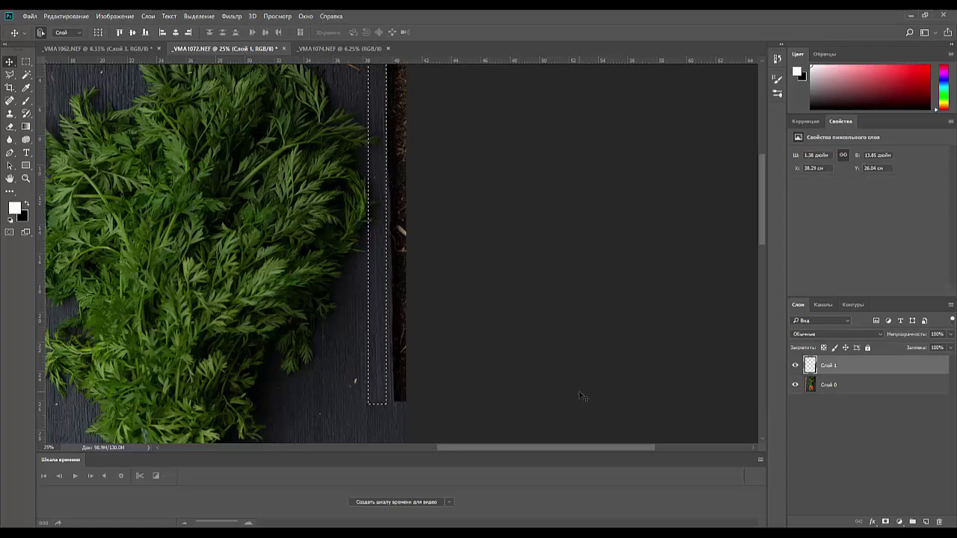
# - Compare the lower edge patch on and off, merge it into the photo layer, and copy the selected upper strip to a new layer
pyautogui.hotkey('ctrl', '-')
pyautogui.hotkey('ctrl', '-')
pyautogui.hotkey('ctrl', '-')
pyautogui.hotkey('ctrl', '-')
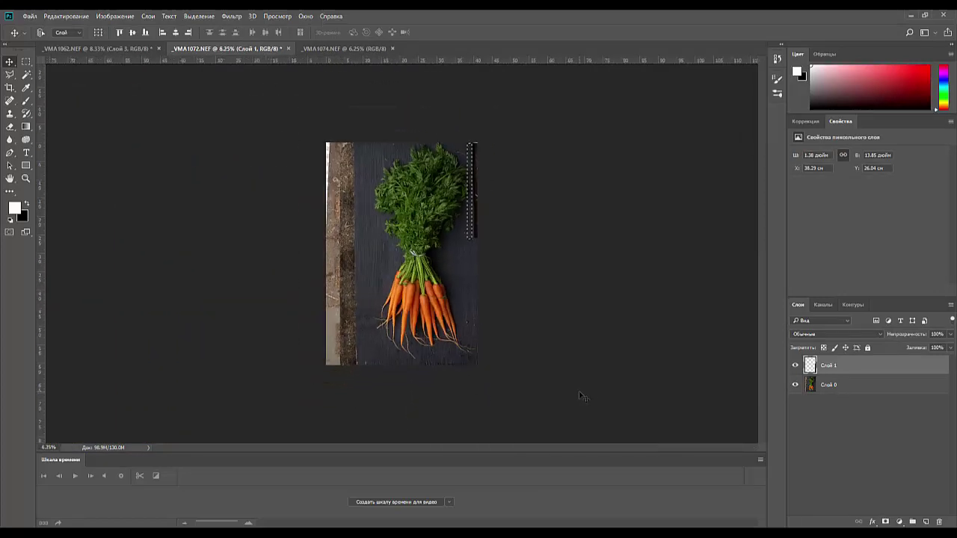
pyautogui.hotkey('ctrl', '+')
pyautogui.hotkey('ctrl', '+')
pyautogui.hotkey('ctrl', '+')
pyautogui.hotkey('ctrl', '+')
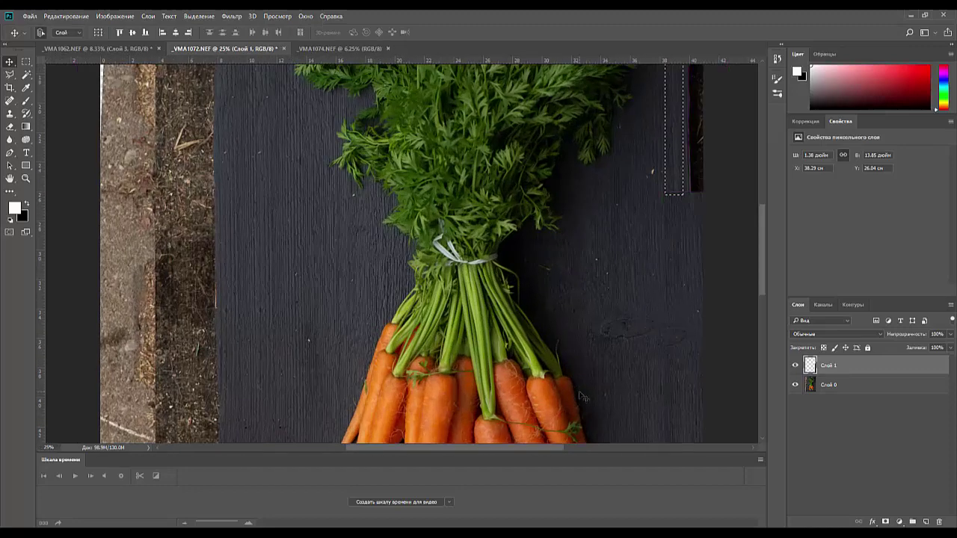
pyautogui.click(795, 365)
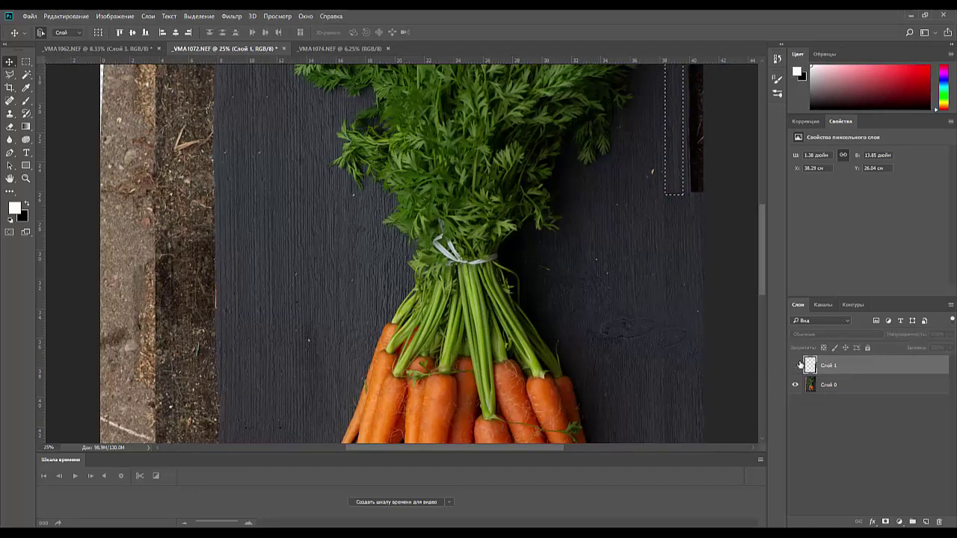
pyautogui.click(796, 364)
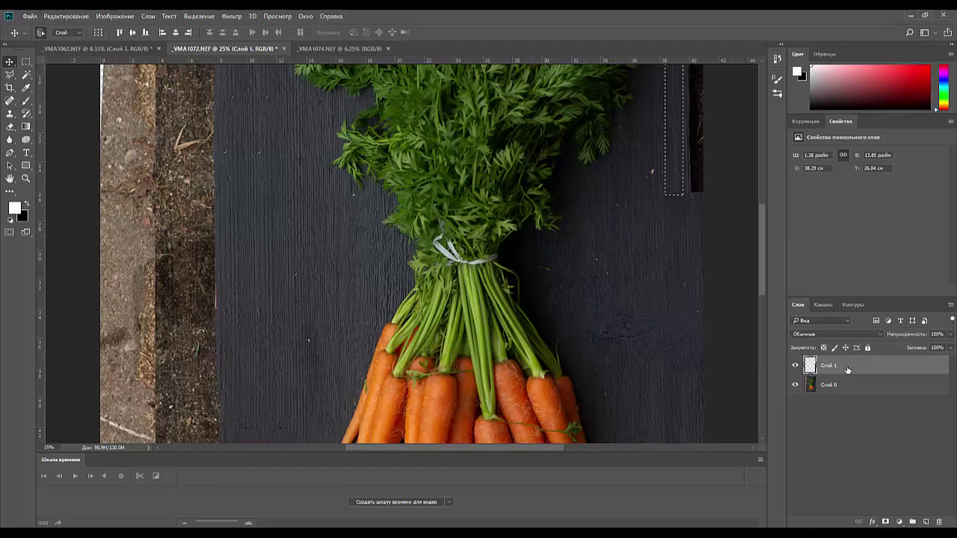
pyautogui.hotkey('ctrl', 'e')
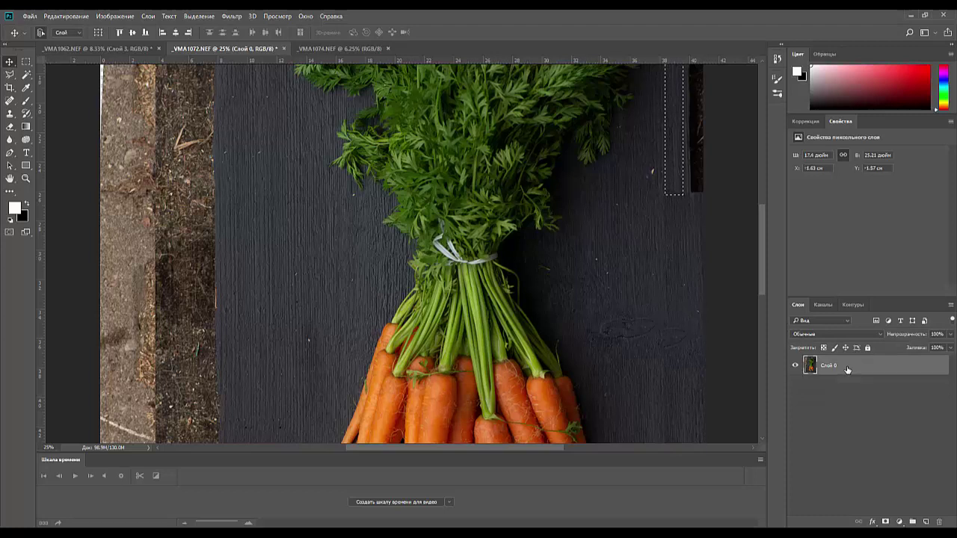
pyautogui.hotkey('ctrl', 'j')
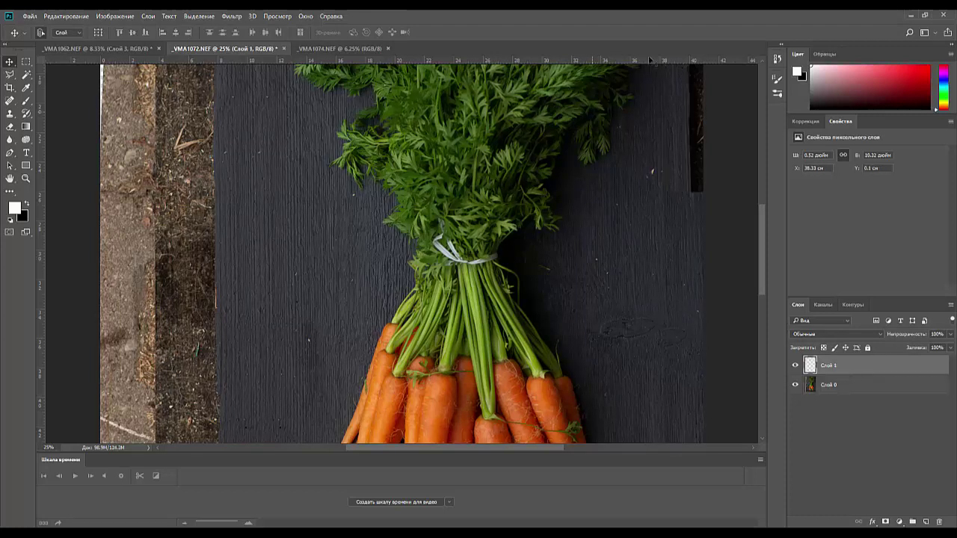
pyautogui.hotkey('alt', '[')
pyautogui.hotkey('shift', 'Right')
pyautogui.hotkey('shift', 'Right')
pyautogui.hotkey('shift', 'Right')
pyautogui.hotkey('shift', 'Right')
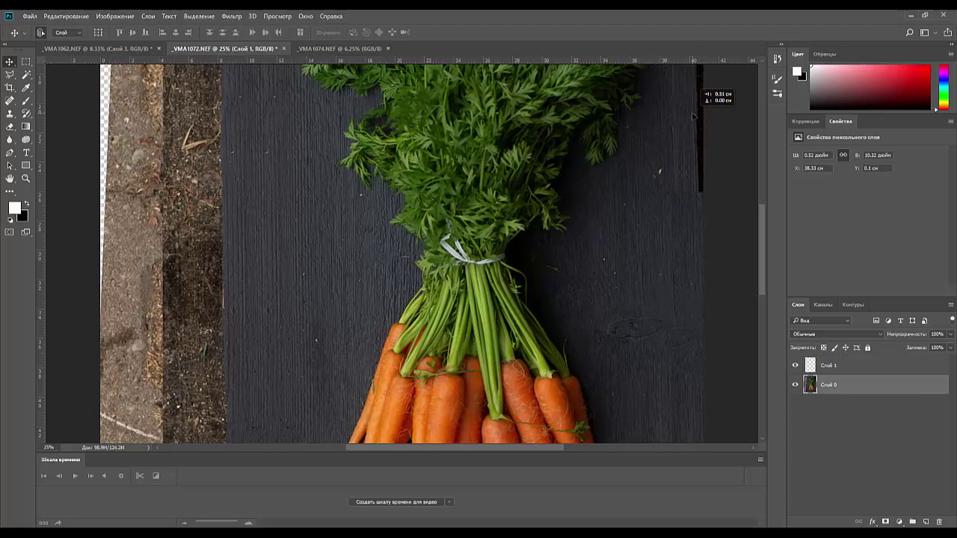
pyautogui.hotkey('shift', 'Left')
pyautogui.hotkey('shift', 'Left')
pyautogui.hotkey('shift', 'Left')
pyautogui.hotkey('shift', 'Left')
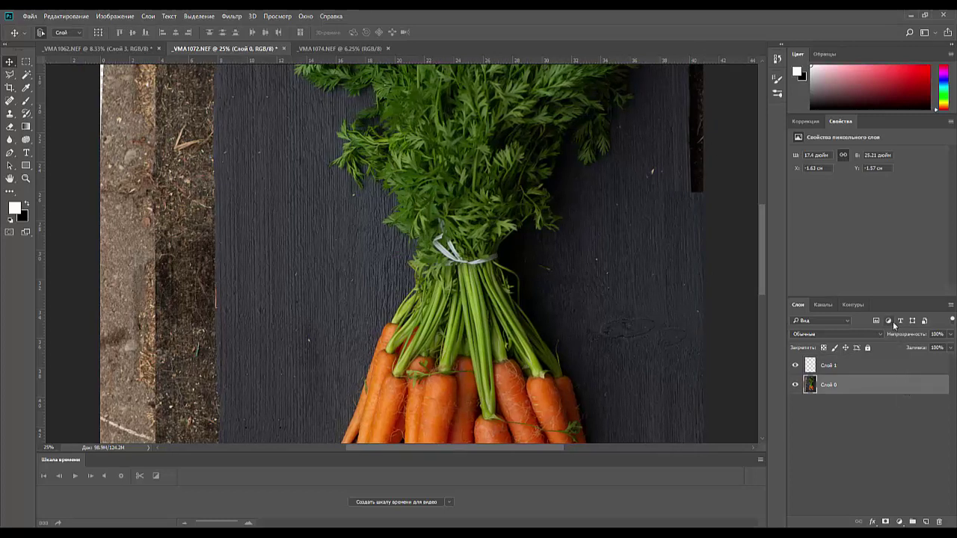
pyautogui.rightClick(912, 389)
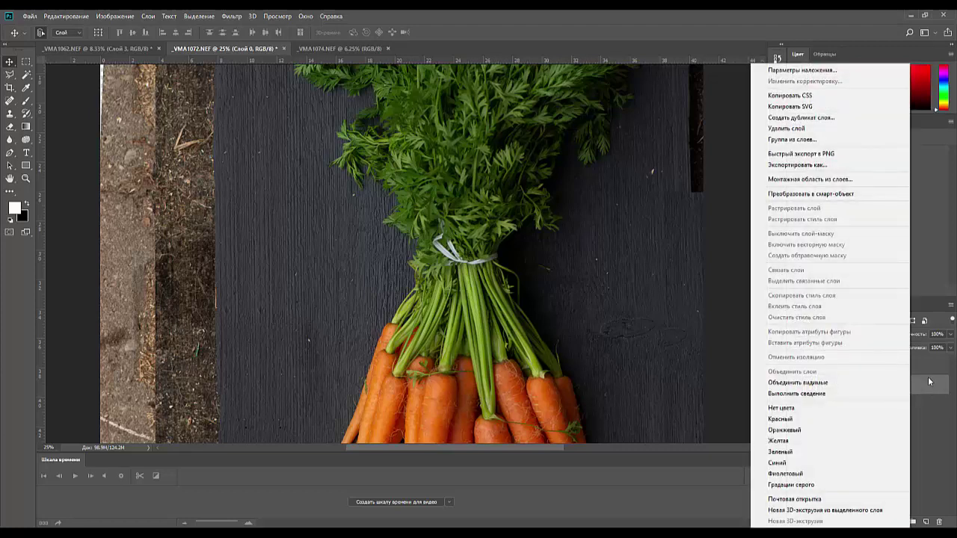
pyautogui.click(931, 383)
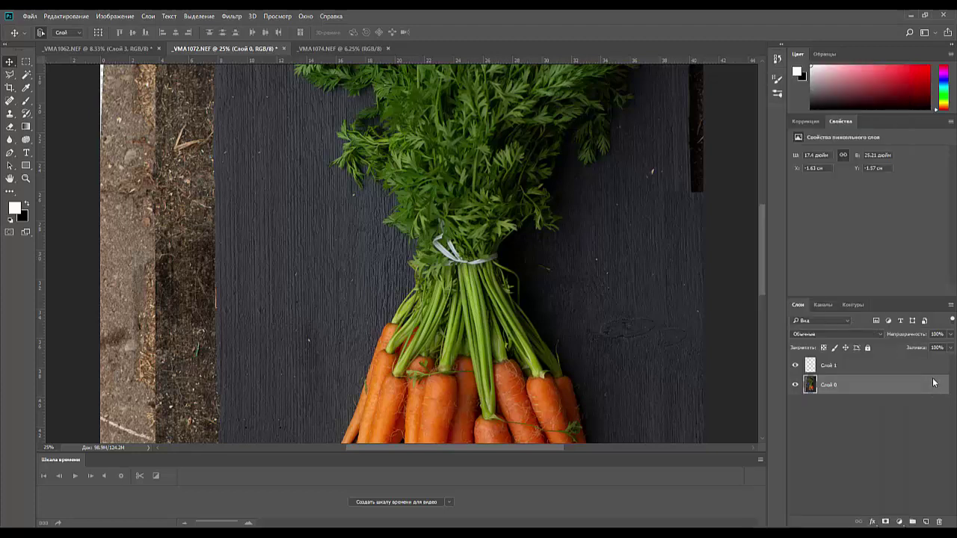
# - Move the copied strip right over the exposed gap along the upper right board edge and merge it into the photo layer
pyautogui.click(822, 365)
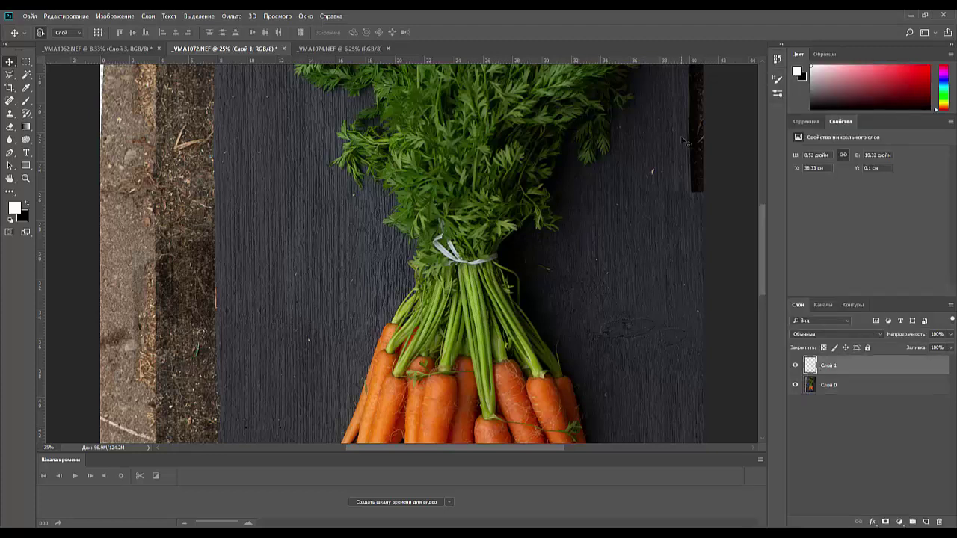
pyautogui.moveTo(682, 142); pyautogui.dragTo(702, 140)
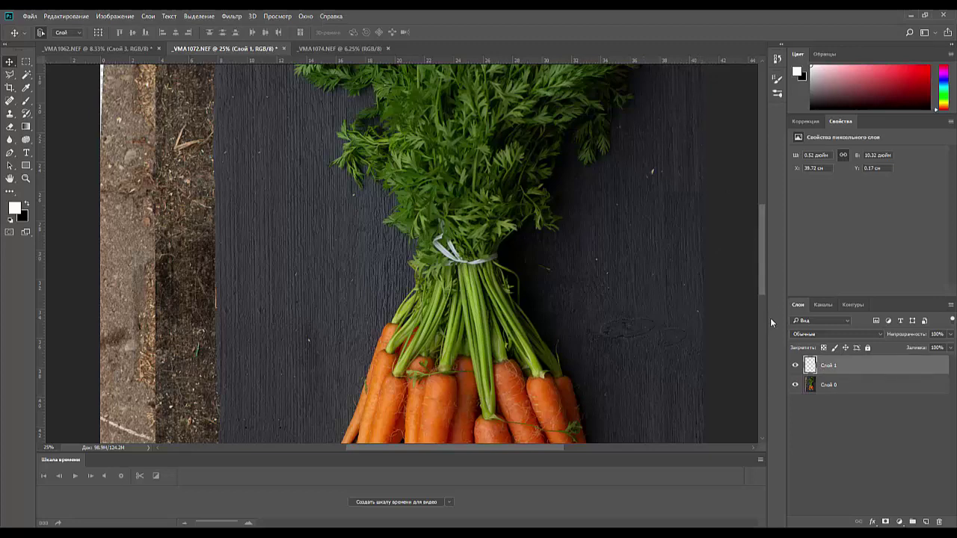
pyautogui.hotkey('ctrl', '-')
pyautogui.hotkey('ctrl', '-')
pyautogui.hotkey('ctrl', '-')
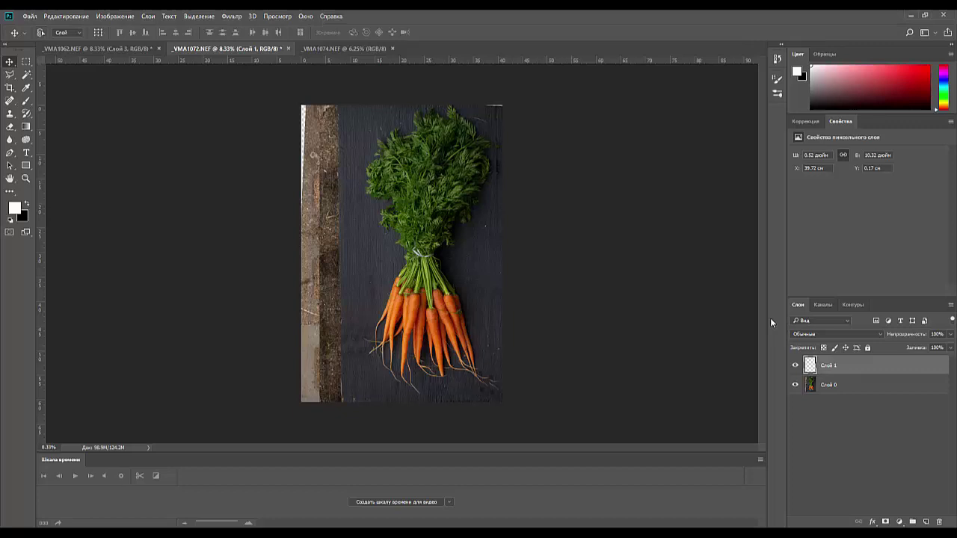
pyautogui.hotkey('ctrl', 'e')
# - Set the Clone Stamp to a soft round brush of 95 px with 0% hardness for the board edge beside the leaves
pyautogui.hotkey('ctrl', '+')
pyautogui.hotkey('ctrl', '+')
pyautogui.hotkey('ctrl', '+')
pyautogui.hotkey('ctrl', '+')
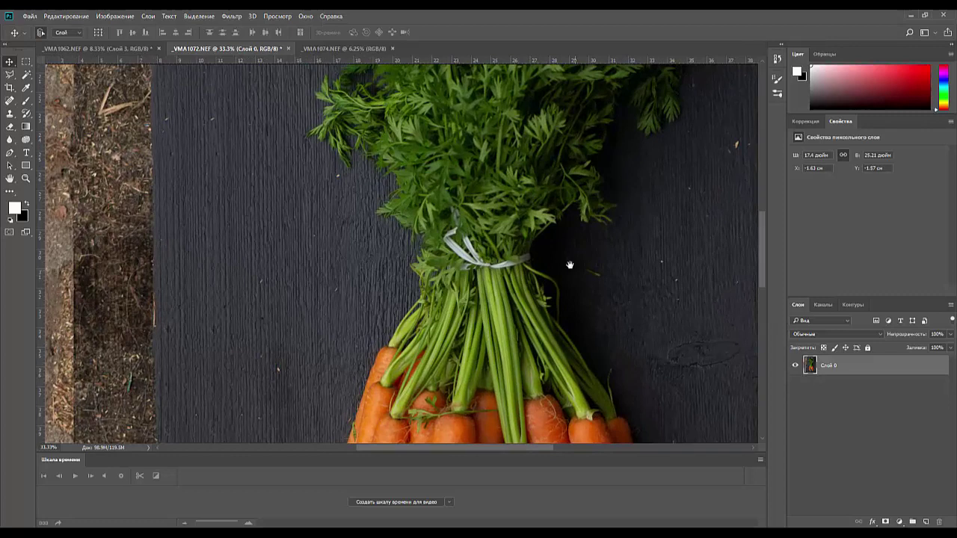
pyautogui.moveTo(569, 265); pyautogui.dragTo(191, 308)
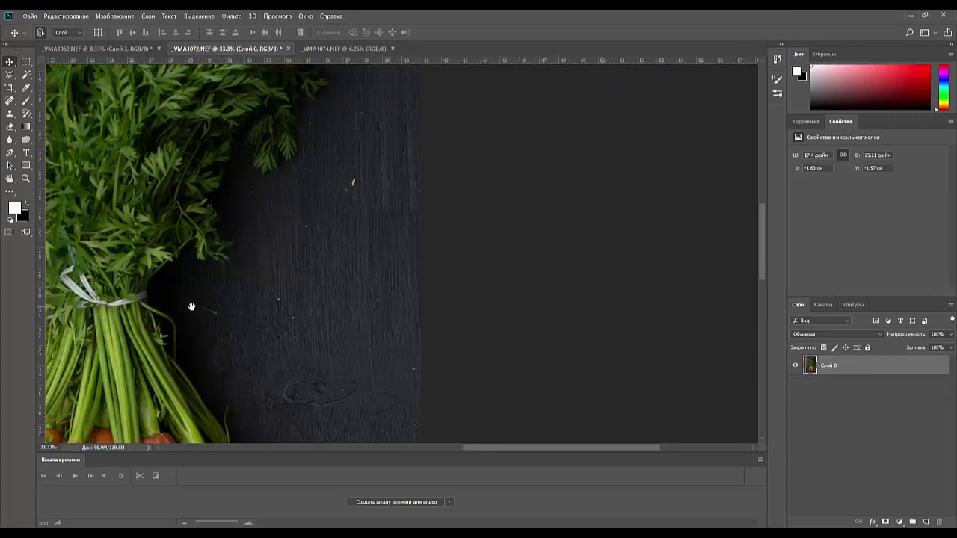
pyautogui.click(9, 100)
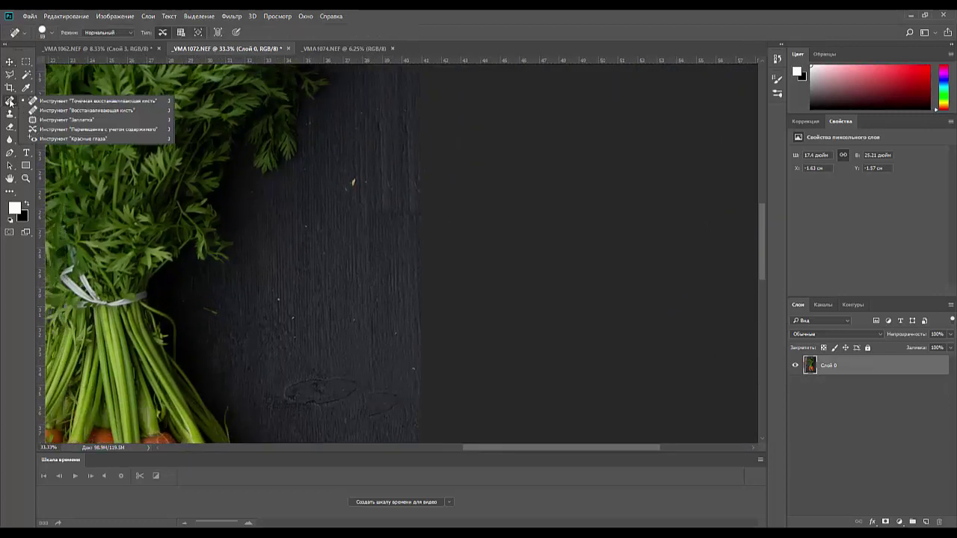
pyautogui.click(52, 119)
pyautogui.moveTo(368, 156)
pyautogui.mouseDown()
pyautogui.moveTo(372, 216)
pyautogui.moveTo(394, 238)
pyautogui.moveTo(410, 226)
pyautogui.moveTo(394, 167)
pyautogui.moveTo(373, 155)
pyautogui.moveTo(385, 181)
pyautogui.moveTo(385, 168)
pyautogui.moveTo(372, 245)
pyautogui.moveTo(377, 336)
pyautogui.moveTo(356, 413)
pyautogui.mouseUp()
pyautogui.click(378, 141)
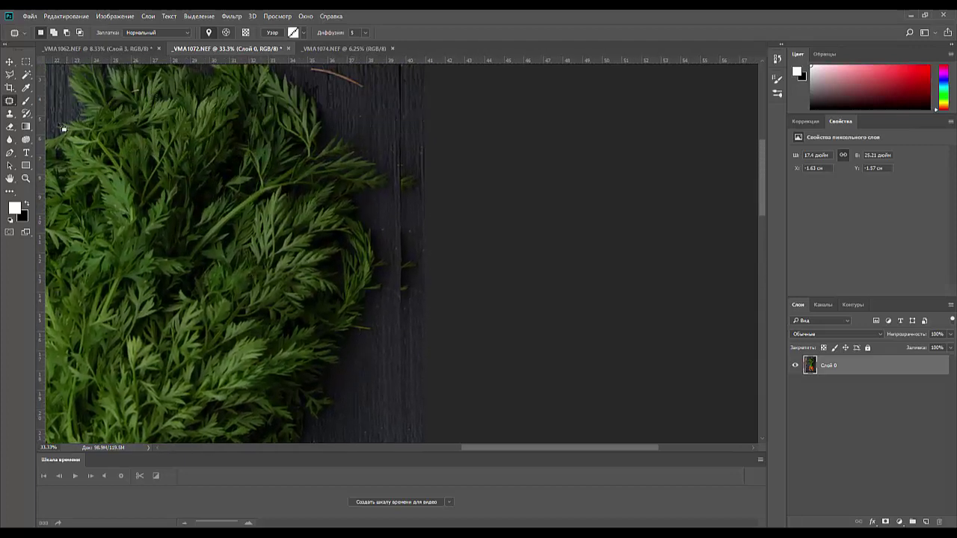
pyautogui.click(10, 114)
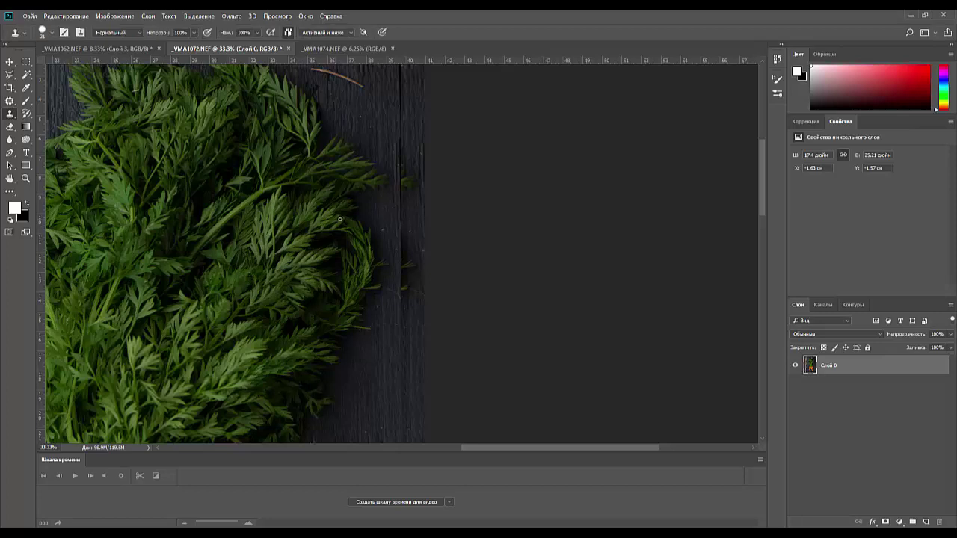
pyautogui.rightClick(399, 209)
pyautogui.moveTo(459, 235)
pyautogui.mouseDown()
pyautogui.moveTo(479, 239)
pyautogui.moveTo(385, 262)
pyautogui.mouseUp()
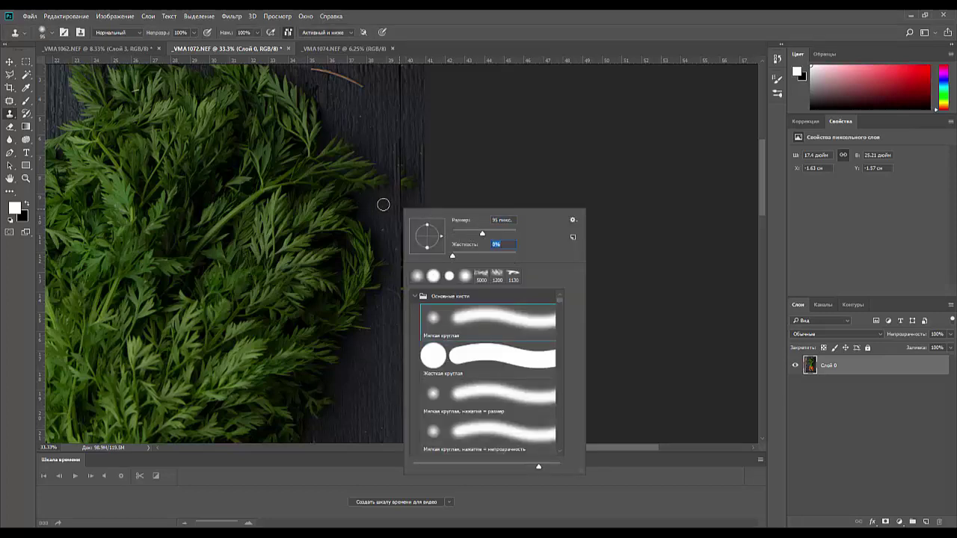
pyautogui.press('Return')
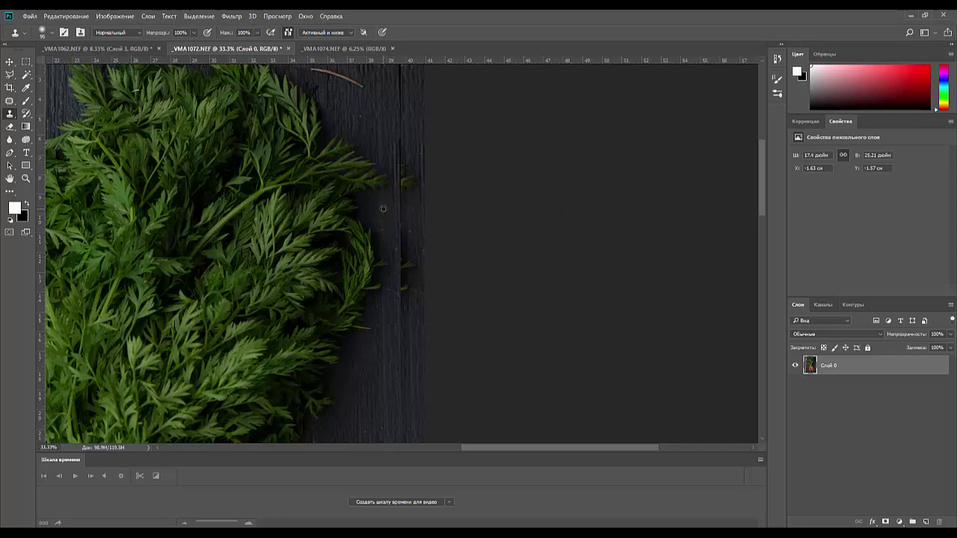
# - Clone clean dark board over the duplicated leaf tips and dark seam along the right board edge beside the leaves
pyautogui.moveTo(403, 203)
pyautogui.mouseDown()
pyautogui.moveTo(408, 177)
pyautogui.moveTo(411, 201)
pyautogui.moveTo(413, 190)
pyautogui.mouseUp()
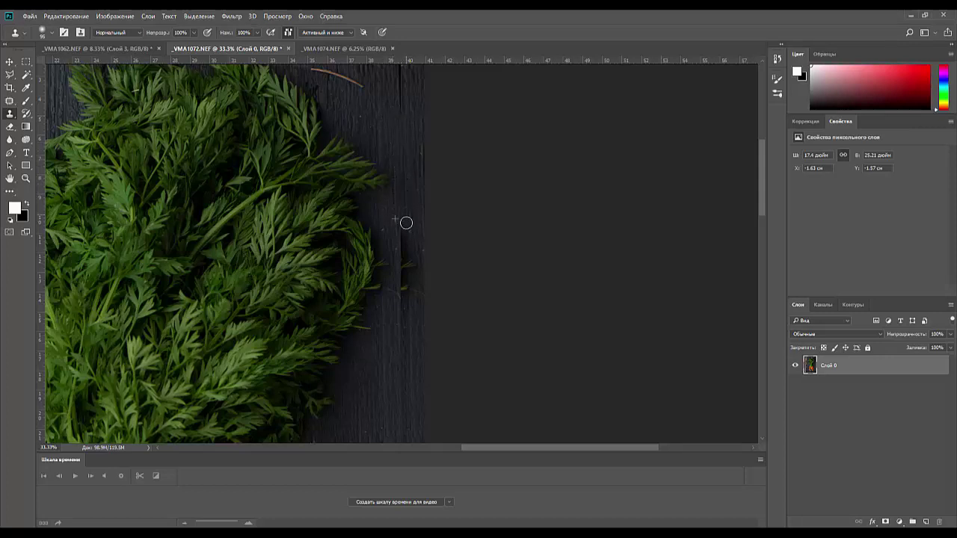
pyautogui.moveTo(406, 232); pyautogui.dragTo(405, 262)
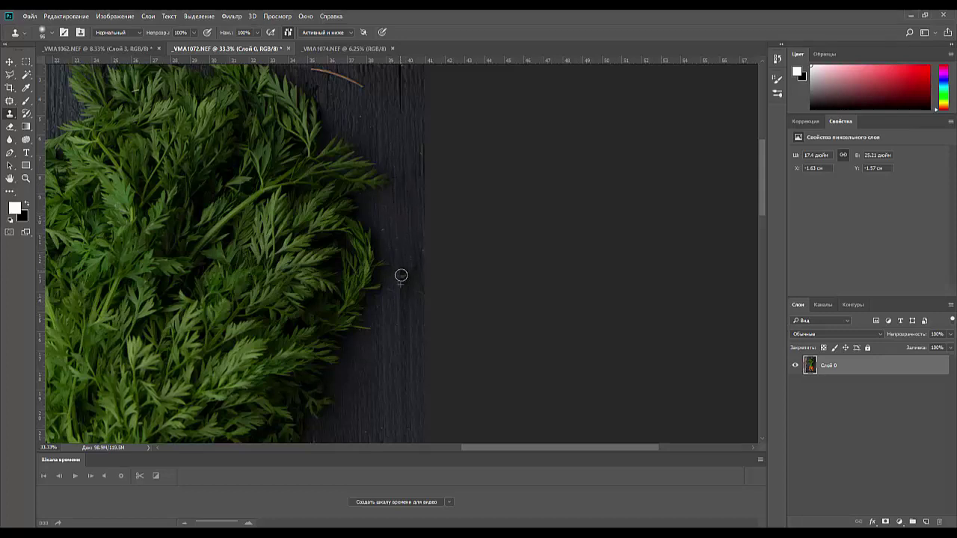
pyautogui.moveTo(406, 331)
pyautogui.mouseDown()
pyautogui.moveTo(400, 273)
pyautogui.moveTo(412, 277)
pyautogui.moveTo(412, 256)
pyautogui.mouseUp()
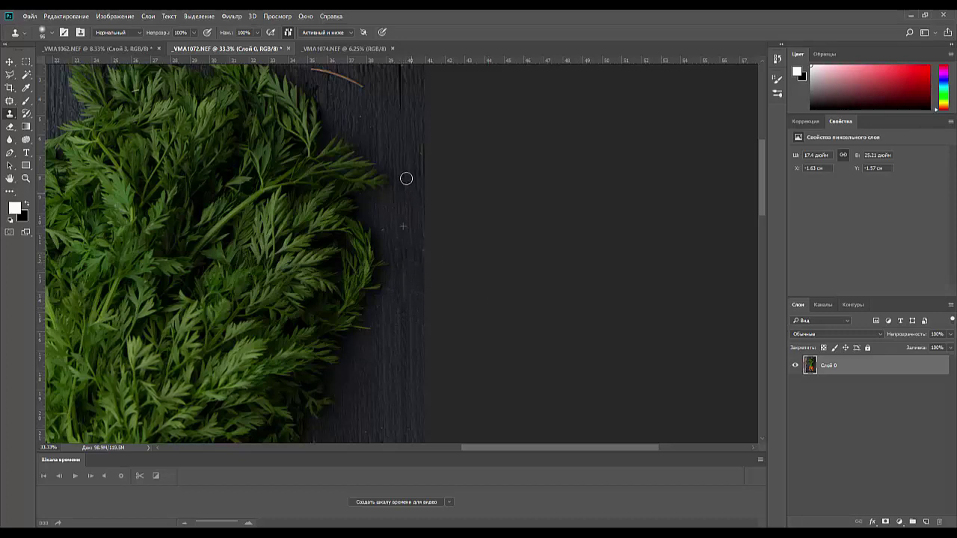
# - Cover the white gap and dark crack in the upper right corner of the board with the Healing Brush
pyautogui.scroll(5, 459, 357)
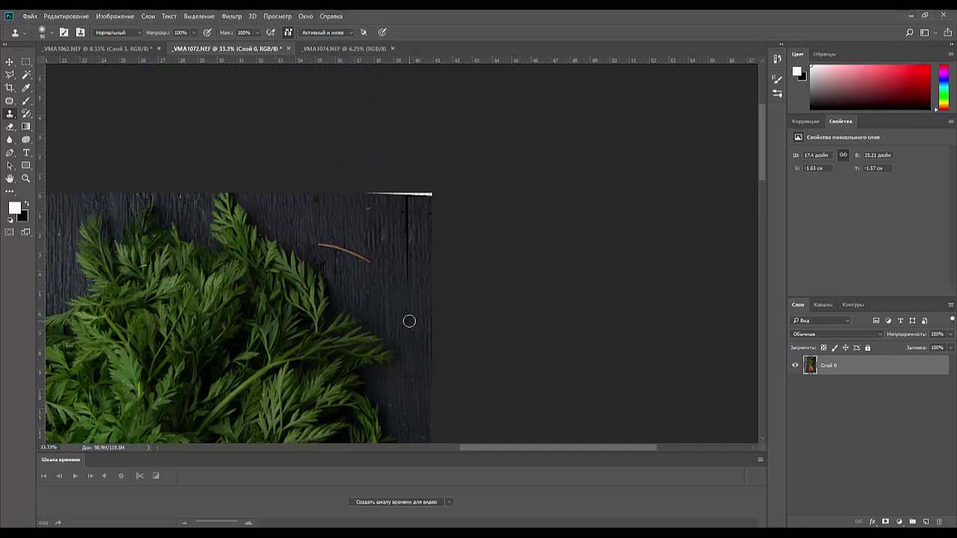
pyautogui.click(9, 102)
pyautogui.click(50, 110)
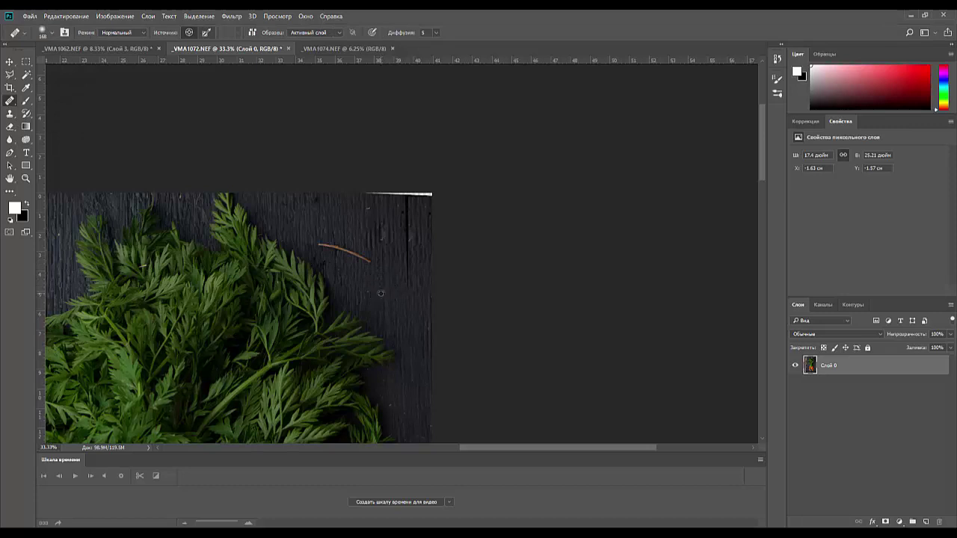
pyautogui.moveTo(405, 220)
pyautogui.mouseDown()
pyautogui.moveTo(407, 193)
pyautogui.moveTo(376, 188)
pyautogui.moveTo(435, 192)
pyautogui.mouseUp()
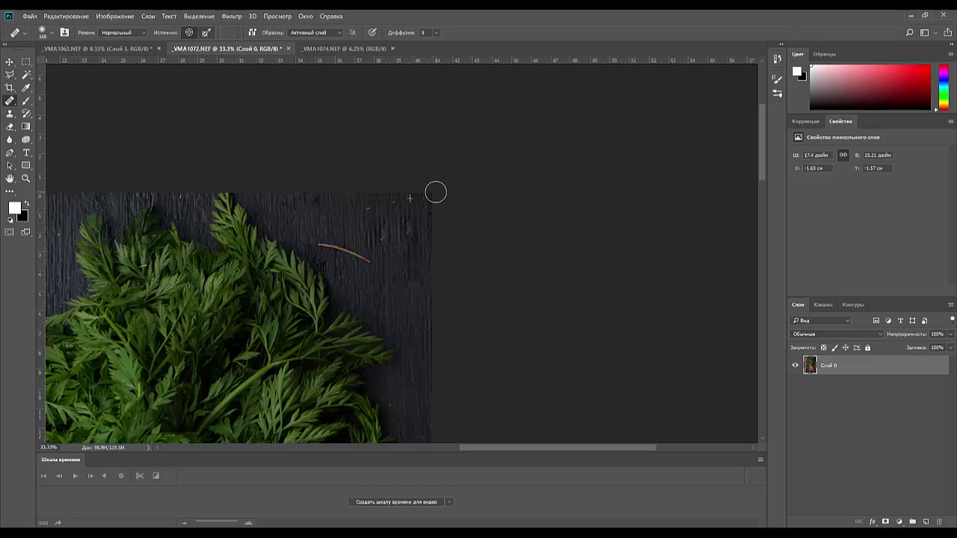
# - Remove the brown twig and nearby specks from the upper right part of the board with the Spot Healing Brush
pyautogui.rightClick(9, 102)
pyautogui.click(67, 100)
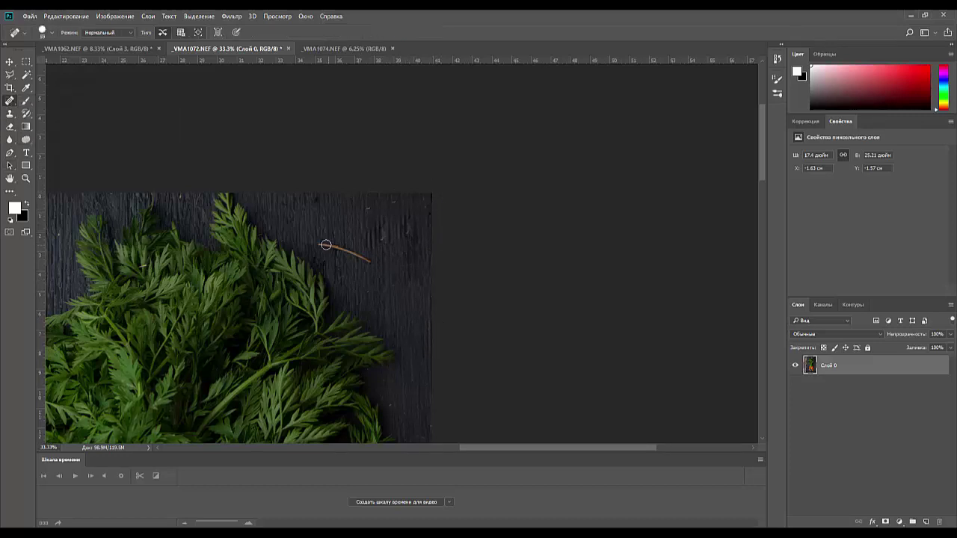
pyautogui.moveTo(326, 244); pyautogui.dragTo(377, 261)
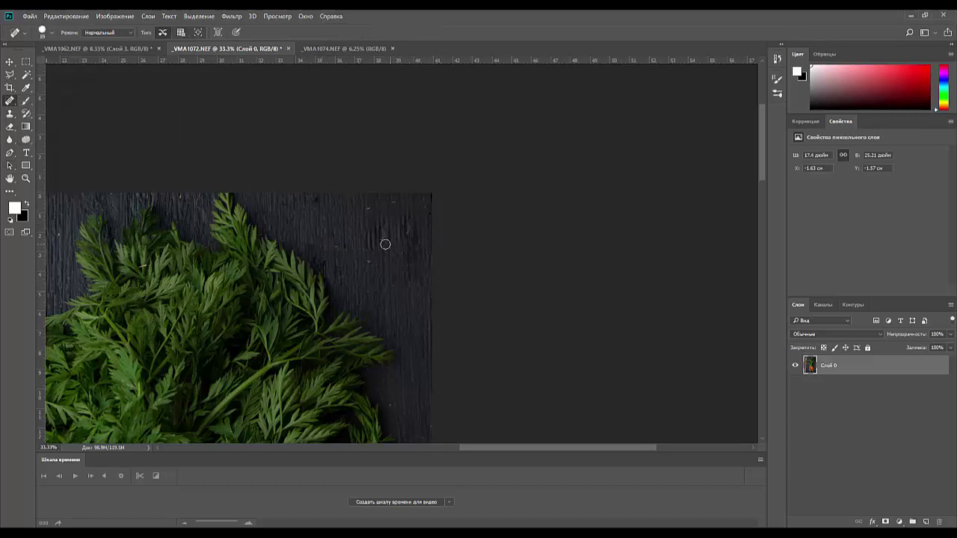
pyautogui.click(389, 203)
pyautogui.moveTo(364, 251)
pyautogui.mouseDown()
pyautogui.moveTo(365, 261)
pyautogui.moveTo(360, 254)
pyautogui.mouseUp()
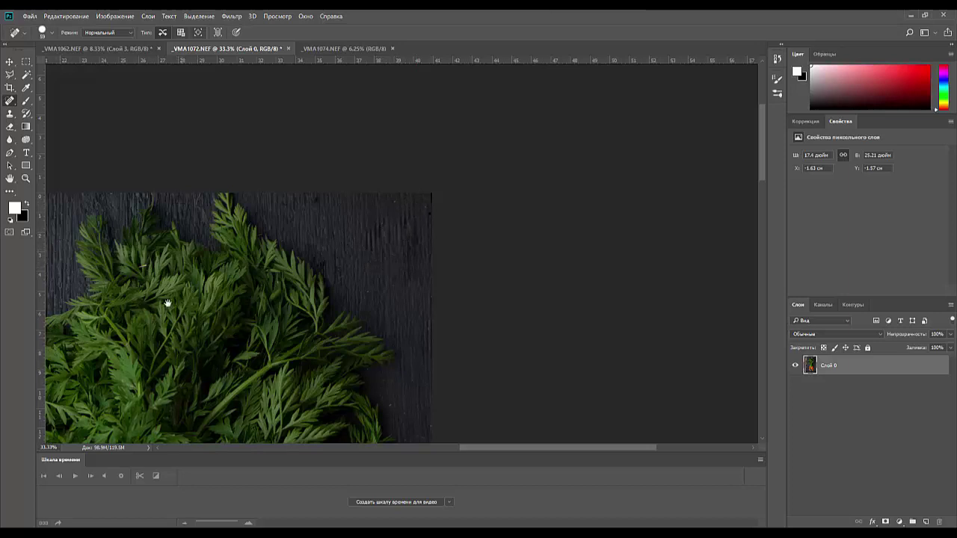
# - Remove the light specks from the dark board to the right of the carrot stems and carrots
pyautogui.moveTo(279, 397); pyautogui.dragTo(289, 154)
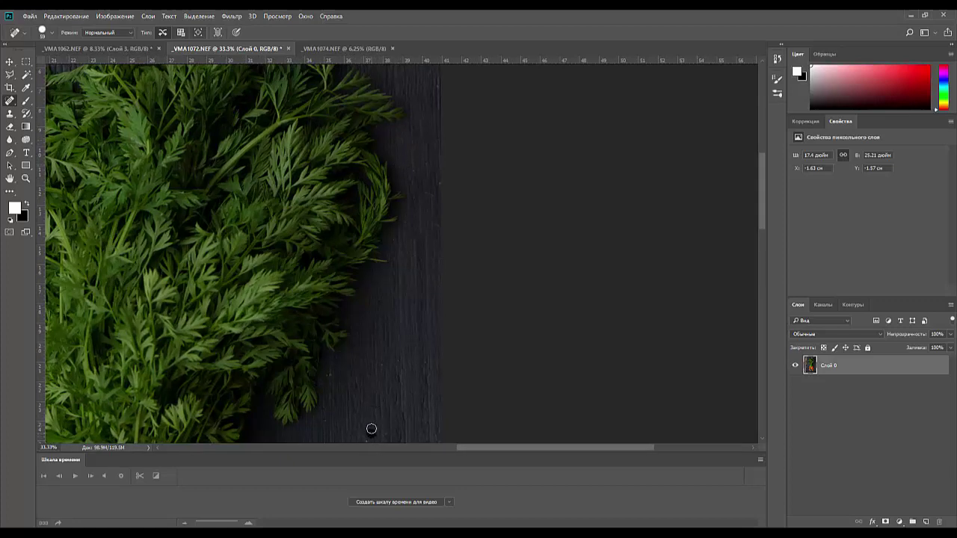
pyautogui.moveTo(331, 399); pyautogui.dragTo(316, 97)
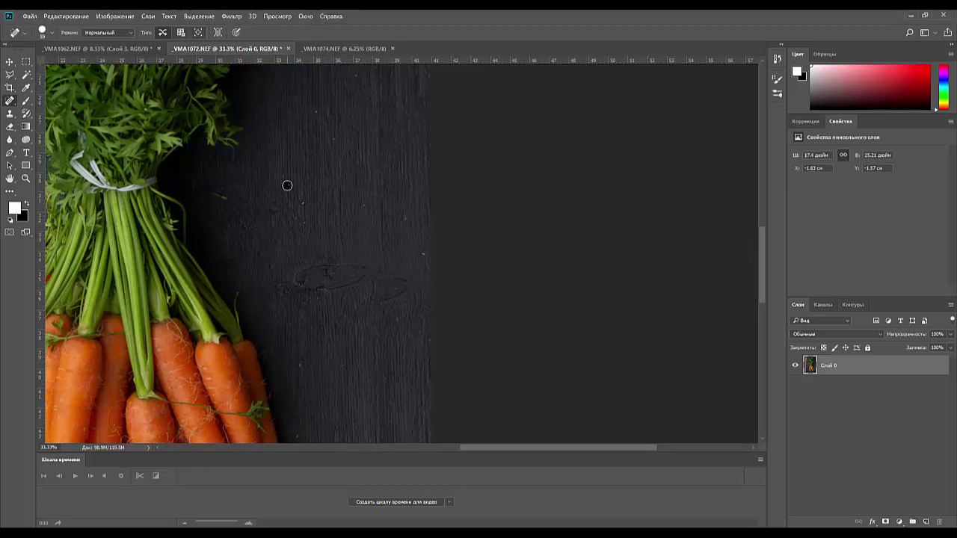
pyautogui.moveTo(358, 195)
pyautogui.mouseDown()
pyautogui.moveTo(363, 210)
pyautogui.moveTo(407, 230)
pyautogui.mouseUp()
pyautogui.moveTo(306, 196)
pyautogui.mouseDown()
pyautogui.moveTo(305, 223)
pyautogui.moveTo(301, 197)
pyautogui.mouseUp()
pyautogui.moveTo(305, 333); pyautogui.dragTo(267, 34)
pyautogui.moveTo(335, 211)
pyautogui.mouseDown()
pyautogui.moveTo(335, 278)
pyautogui.moveTo(317, 271)
pyautogui.moveTo(314, 286)
pyautogui.mouseUp()
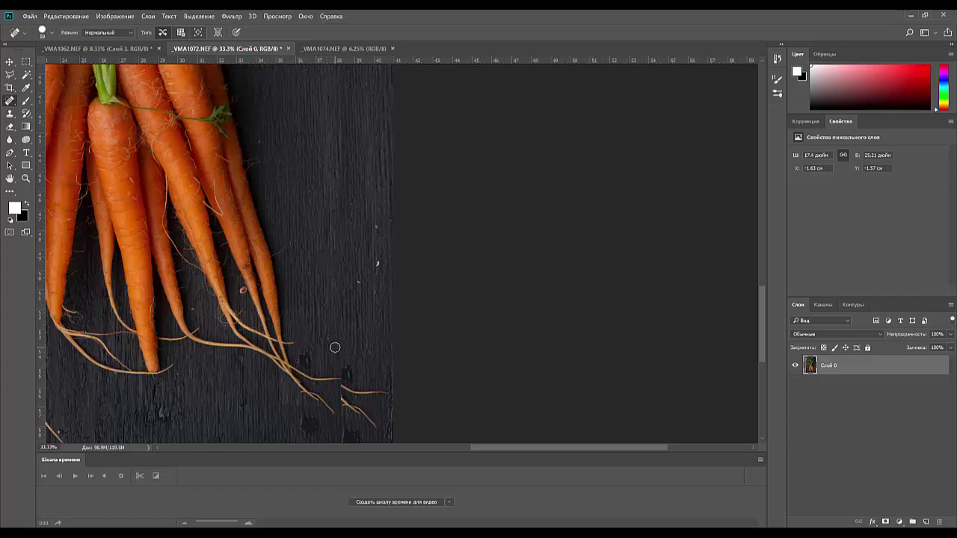
# - Heal away the detached duplicate root tips and the light specks near the lower right board edge
pyautogui.moveTo(345, 353)
pyautogui.mouseDown()
pyautogui.moveTo(342, 406)
pyautogui.moveTo(355, 384)
pyautogui.moveTo(359, 413)
pyautogui.moveTo(363, 380)
pyautogui.moveTo(352, 410)
pyautogui.moveTo(330, 411)
pyautogui.moveTo(297, 390)
pyautogui.moveTo(355, 397)
pyautogui.moveTo(361, 411)
pyautogui.moveTo(366, 386)
pyautogui.moveTo(373, 421)
pyautogui.moveTo(376, 388)
pyautogui.moveTo(388, 428)
pyautogui.mouseUp()
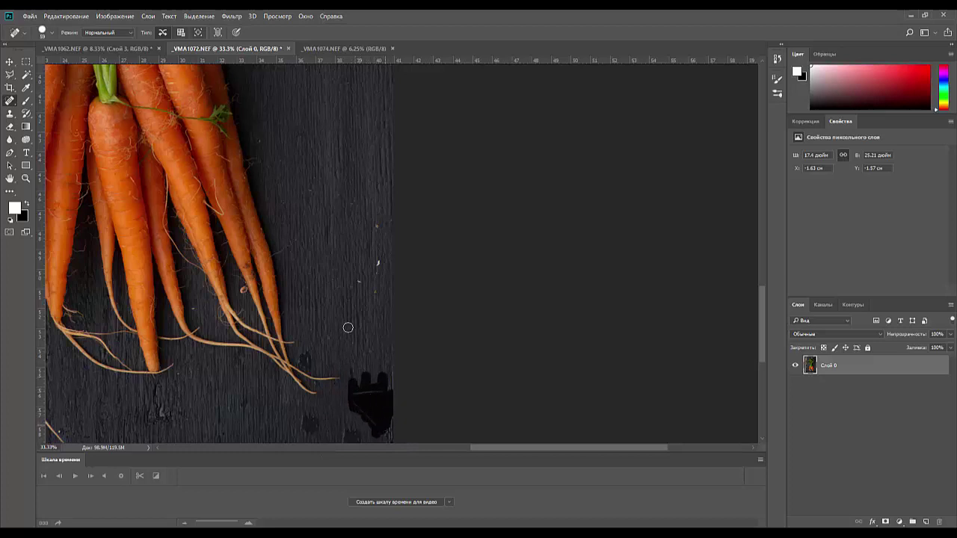
pyautogui.moveTo(355, 344); pyautogui.dragTo(353, 399)
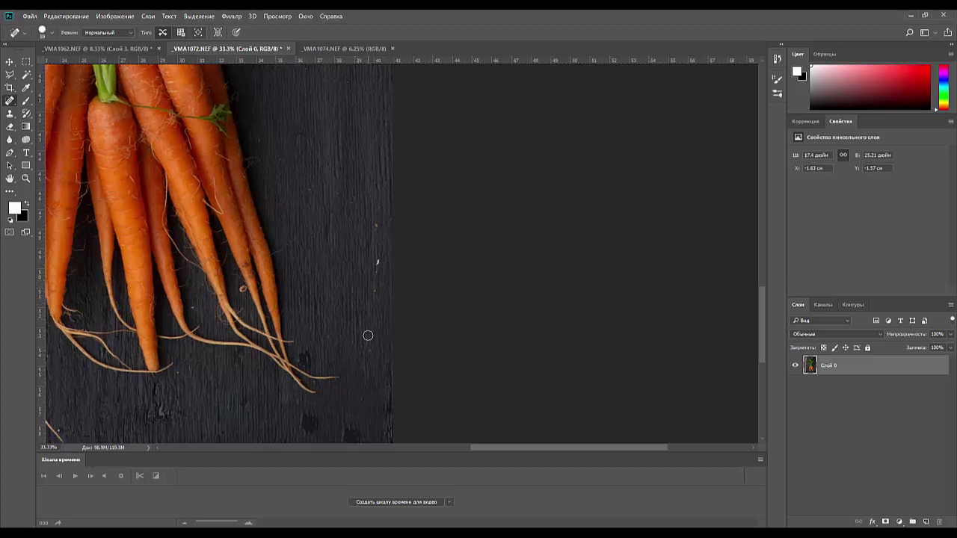
pyautogui.moveTo(377, 323); pyautogui.dragTo(380, 310)
pyautogui.moveTo(379, 302)
pyautogui.mouseDown()
pyautogui.moveTo(374, 208)
pyautogui.moveTo(373, 274)
pyautogui.mouseUp()
# - Heal the dark square blotches on the board around the root tips in the lower right corner
pyautogui.moveTo(336, 367)
pyautogui.mouseDown()
pyautogui.moveTo(346, 259)
pyautogui.moveTo(337, 156)
pyautogui.mouseUp()
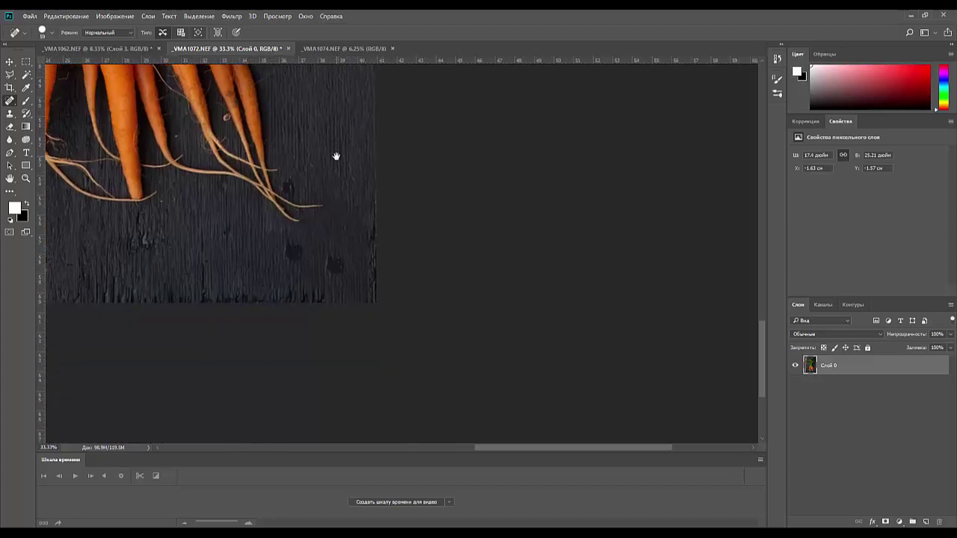
pyautogui.moveTo(338, 237)
pyautogui.mouseDown()
pyautogui.moveTo(337, 266)
pyautogui.moveTo(324, 255)
pyautogui.moveTo(314, 271)
pyautogui.mouseUp()
pyautogui.moveTo(293, 236)
pyautogui.mouseDown()
pyautogui.moveTo(292, 269)
pyautogui.moveTo(286, 248)
pyautogui.moveTo(300, 284)
pyautogui.mouseUp()
pyautogui.moveTo(311, 156); pyautogui.dragTo(310, 158)
pyautogui.moveTo(302, 172)
pyautogui.mouseDown()
pyautogui.moveTo(293, 188)
pyautogui.moveTo(288, 177)
pyautogui.mouseUp()
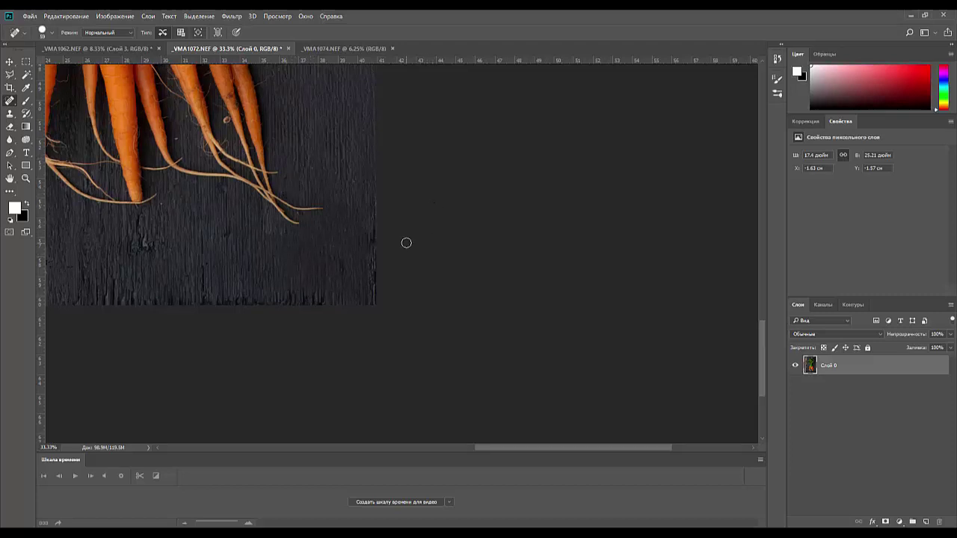
# - Heal the light chip on the bottom edge of the board, left of the carrot roots
pyautogui.scroll(-4, 406, 242)
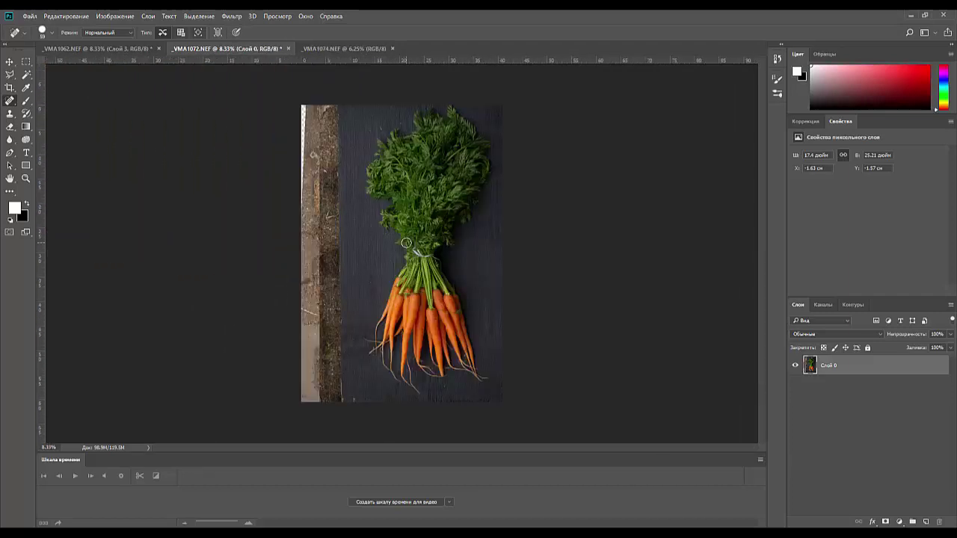
pyautogui.keyDown('alt'); pyautogui.click(360, 384); pyautogui.keyUp('alt')
pyautogui.click(539, 225)
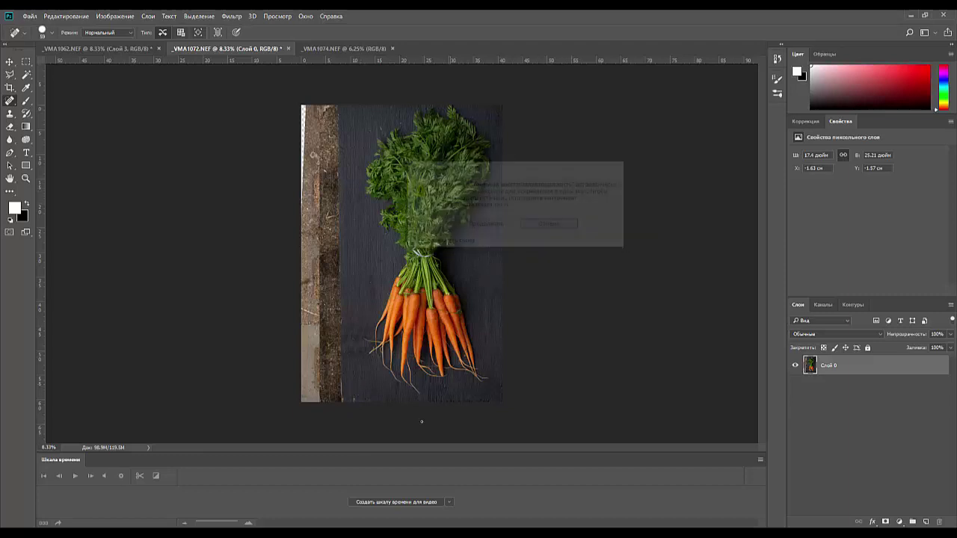
pyautogui.hotkey('ctrl', '+')
pyautogui.hotkey('ctrl', '+')
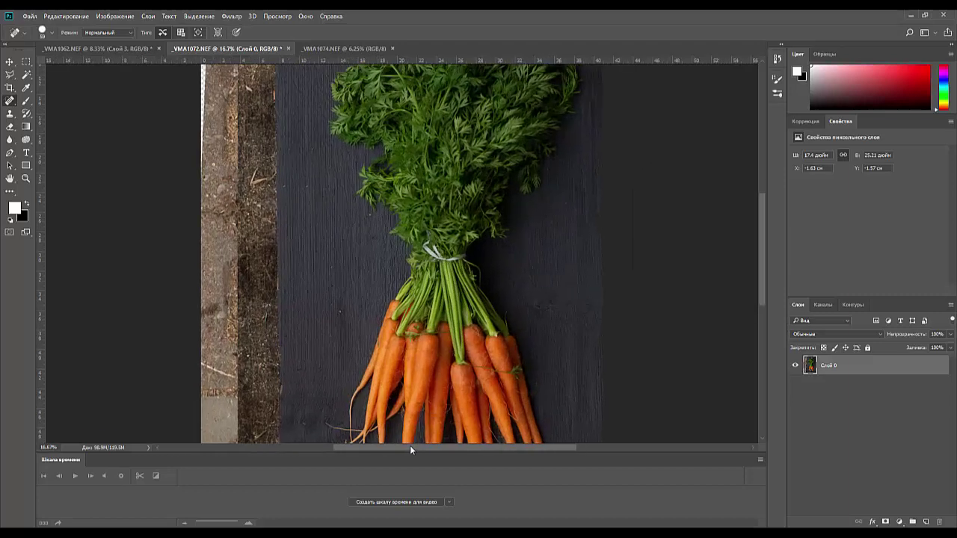
pyautogui.moveTo(424, 353); pyautogui.dragTo(398, 106)
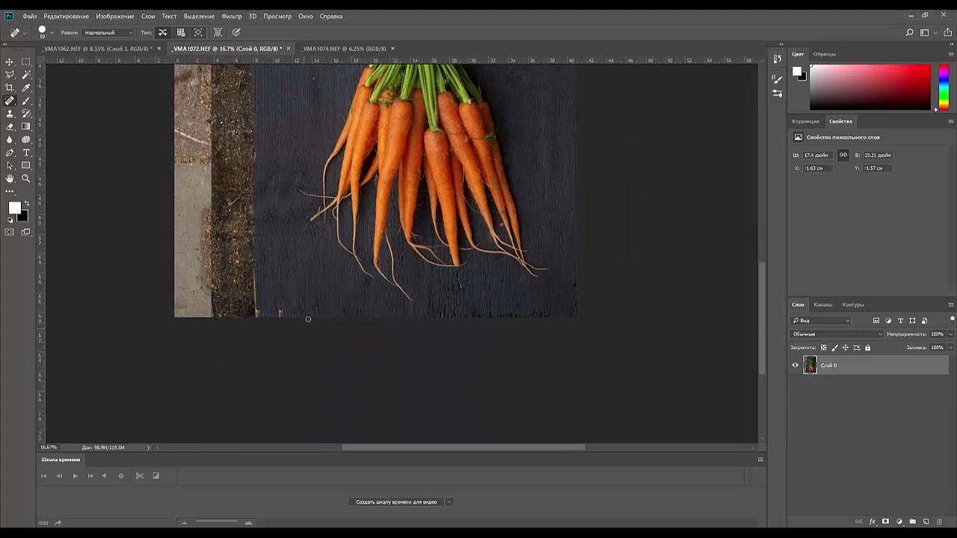
pyautogui.keyDown('alt'); pyautogui.click(301, 305); pyautogui.keyUp('alt')
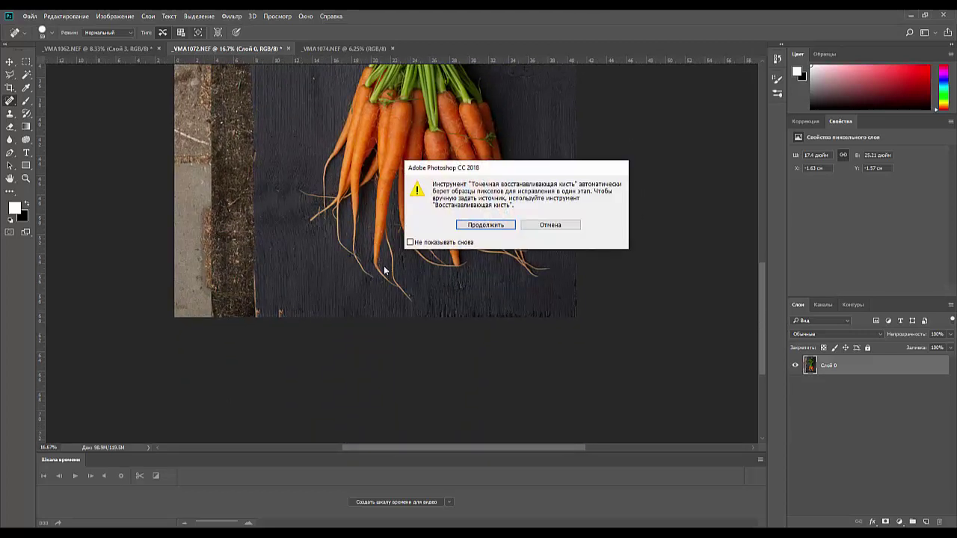
pyautogui.click(486, 226)
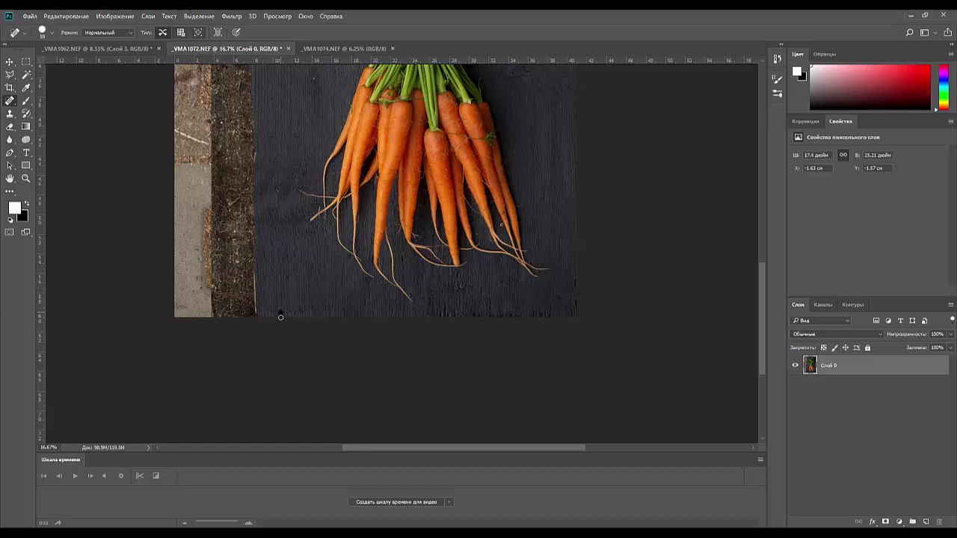
# - Heal the small specks on the board to the left of the carrots and stems
pyautogui.moveTo(329, 154); pyautogui.dragTo(352, 322)
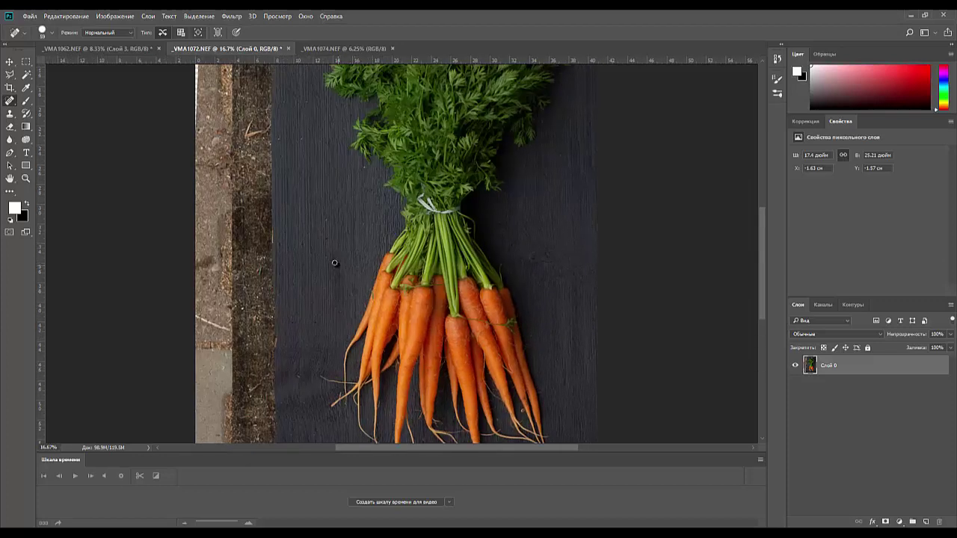
pyautogui.click(298, 376)
pyautogui.moveTo(300, 140)
pyautogui.mouseDown()
pyautogui.moveTo(301, 103)
pyautogui.moveTo(292, 101)
pyautogui.mouseUp()
pyautogui.moveTo(279, 152); pyautogui.dragTo(279, 152)
# - Heal the light specks on the board above and to the left of the carrot leaves
pyautogui.scroll(5, 348, 371)
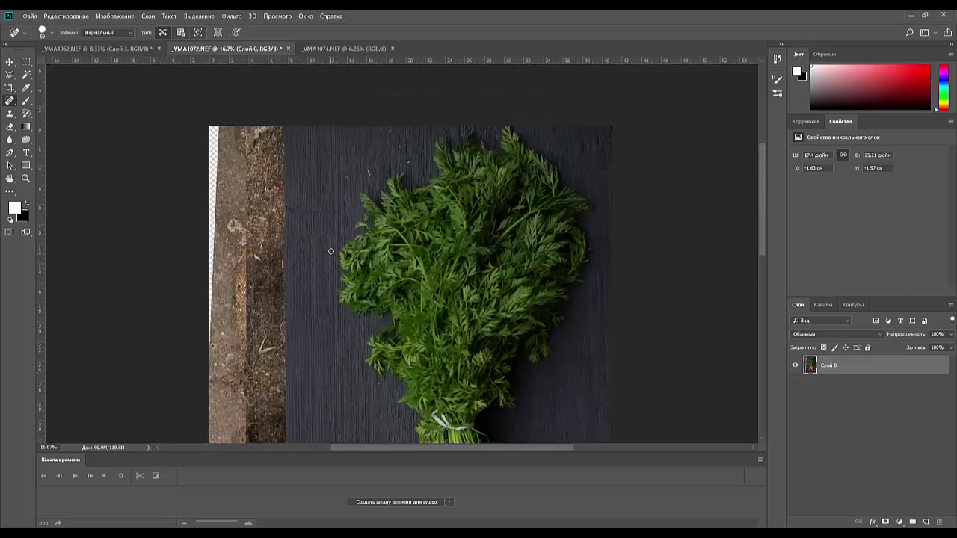
pyautogui.moveTo(403, 153)
pyautogui.mouseDown()
pyautogui.moveTo(409, 166)
pyautogui.moveTo(382, 154)
pyautogui.moveTo(372, 173)
pyautogui.moveTo(356, 163)
pyautogui.mouseUp()
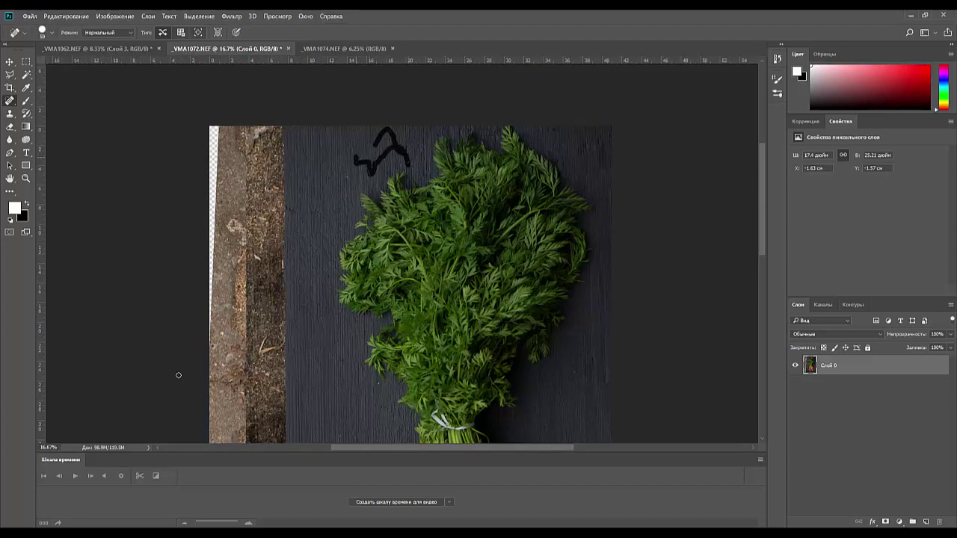
pyautogui.click(347, 174)
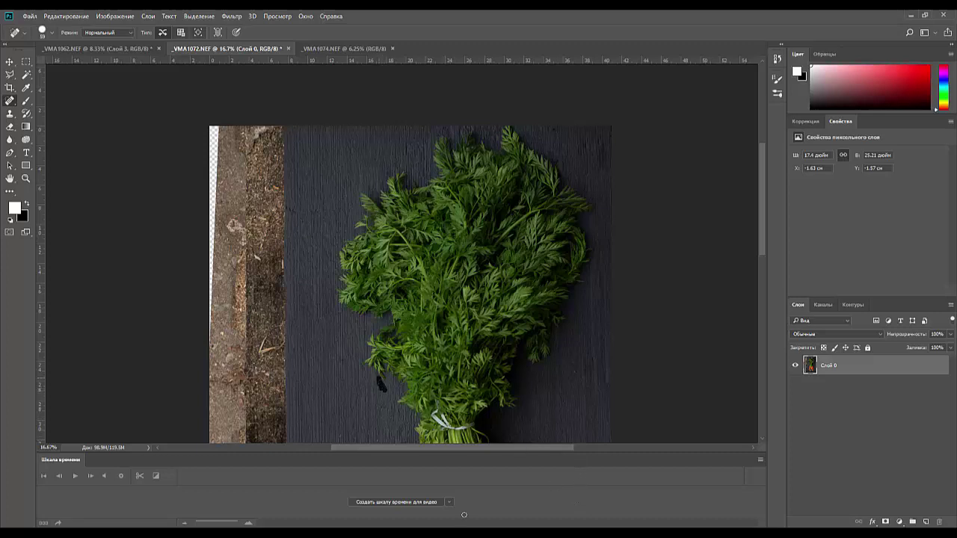
pyautogui.hotkey('ctrl', '-')
pyautogui.hotkey('ctrl', '-')
pyautogui.hotkey('ctrl', '-')
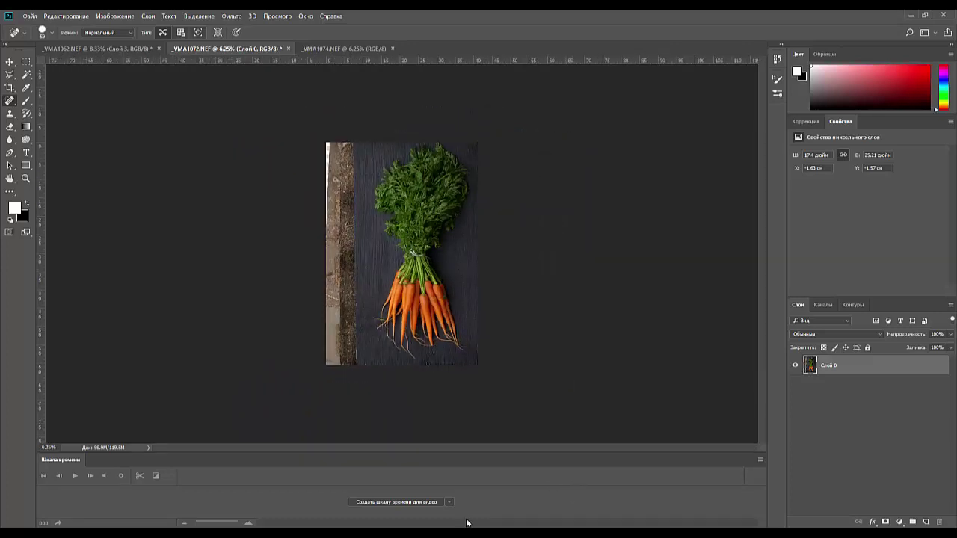
pyautogui.hotkey('ctrl', '+')
pyautogui.hotkey('ctrl', '+')
pyautogui.hotkey('ctrl', '+')
pyautogui.hotkey('ctrl', '+')
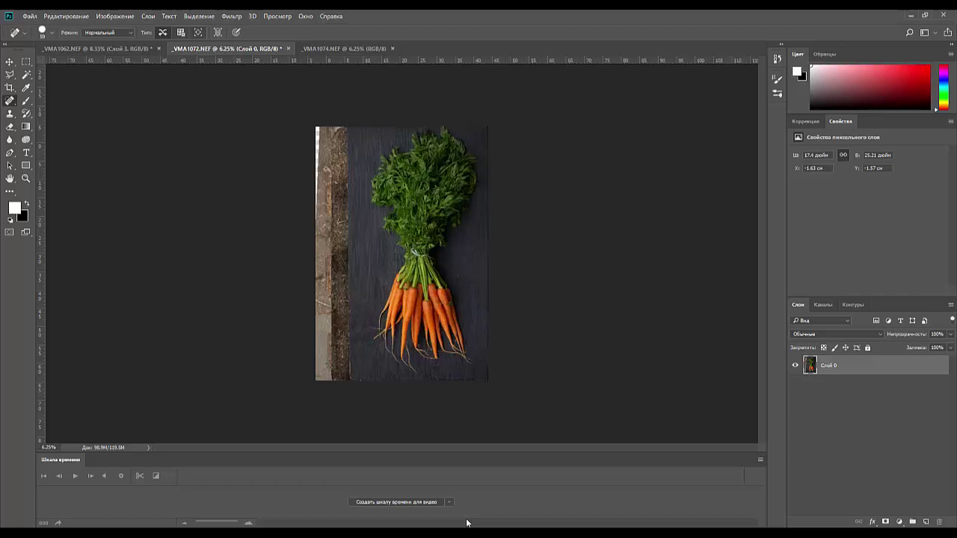
# - Rotate the carrot photo slightly within the crop frame to straighten the board, and apply the crop
pyautogui.hotkey('ctrl', '-')
pyautogui.hotkey('ctrl', '-')
pyautogui.hotkey('ctrl', '-')
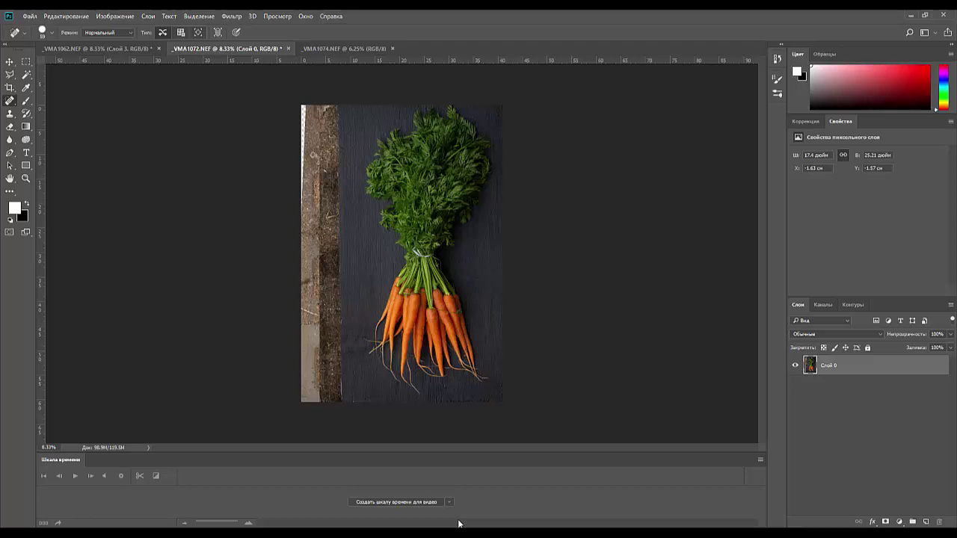
pyautogui.click(9, 88)
pyautogui.moveTo(545, 111); pyautogui.dragTo(547, 117)
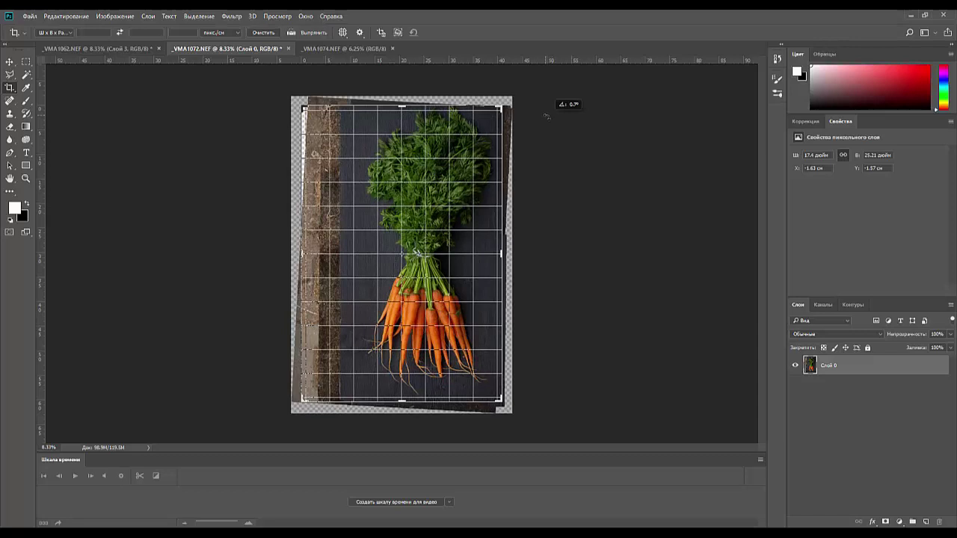
pyautogui.moveTo(546, 116); pyautogui.dragTo(546, 116)
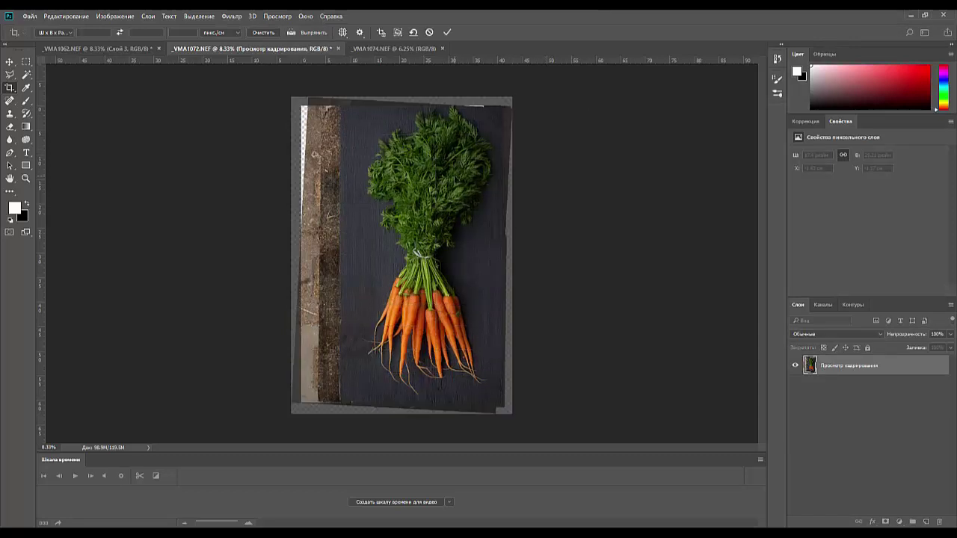
pyautogui.press('Return')
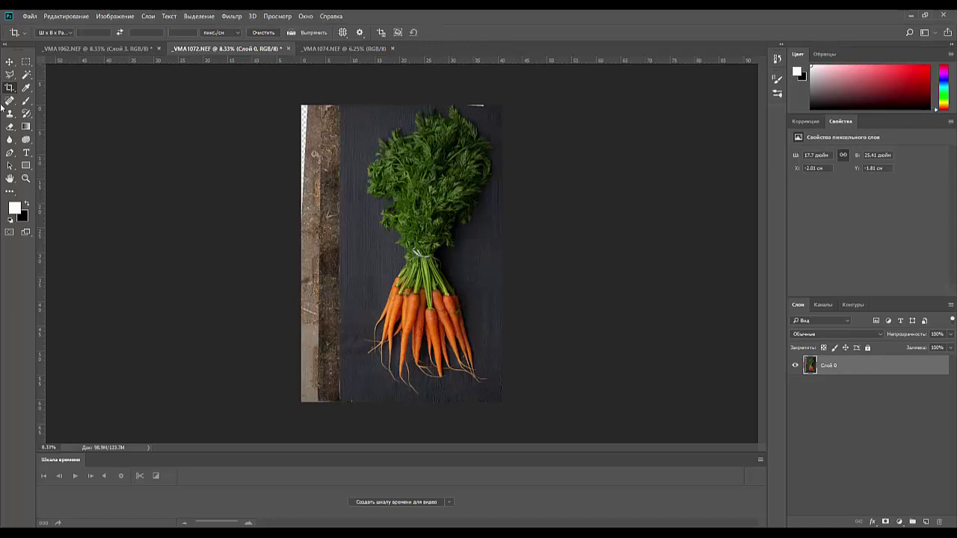
# - Crop off the brown wooden strip along the left side of the dark board and apply the crop
pyautogui.click(13, 114)
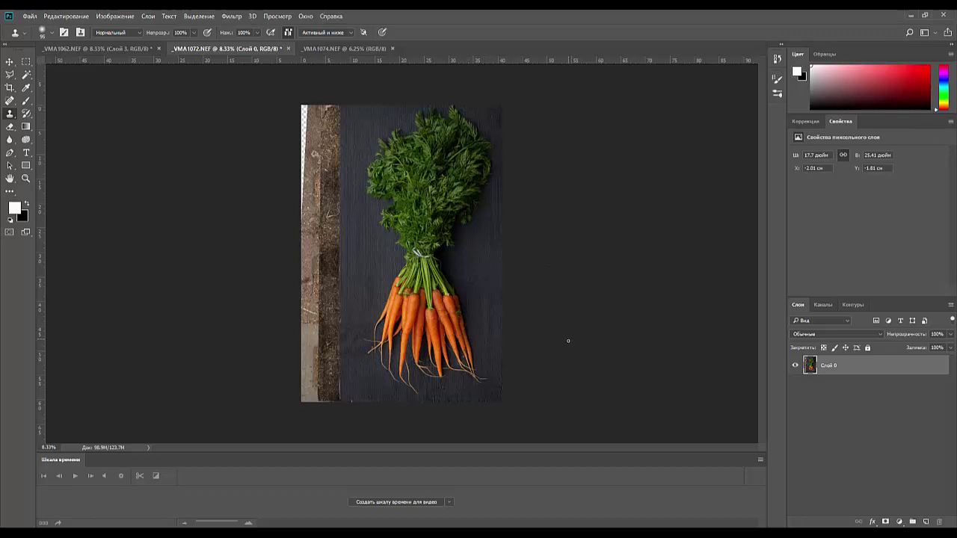
pyautogui.click(10, 88)
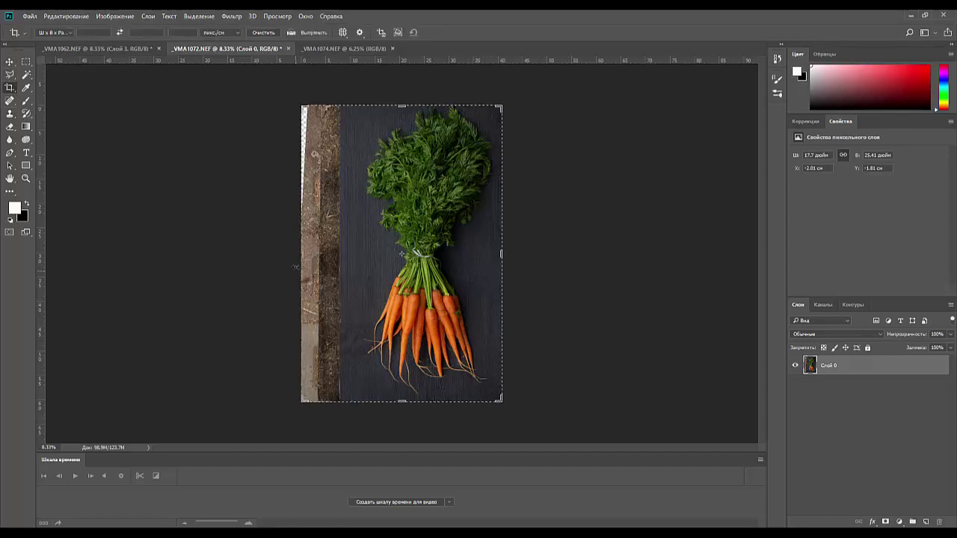
pyautogui.click(302, 257)
pyautogui.moveTo(302, 257); pyautogui.dragTo(322, 255)
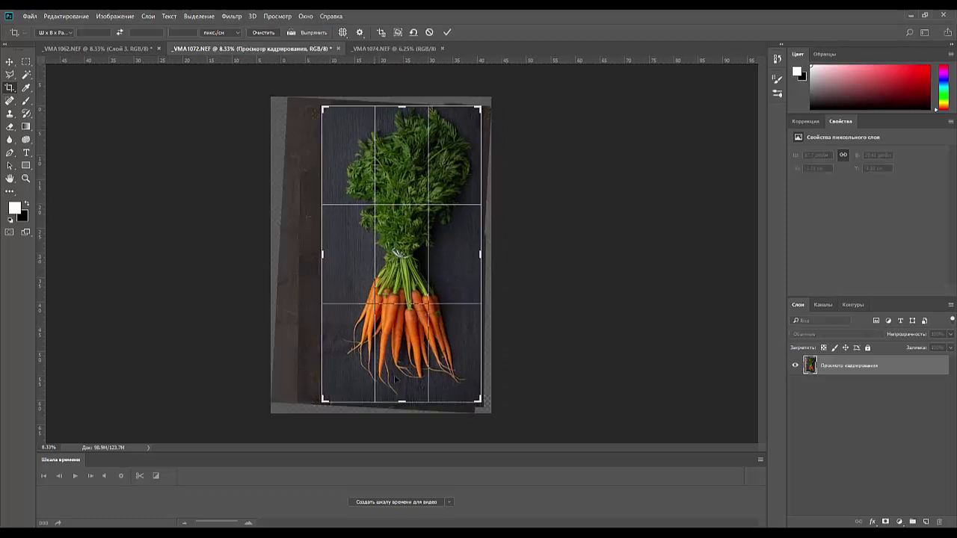
pyautogui.doubleClick(403, 317)
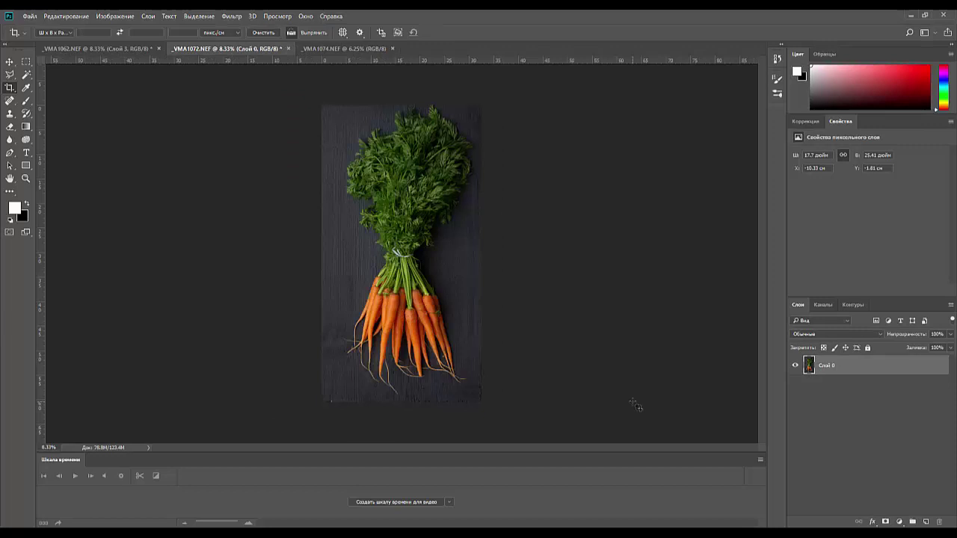
# - Examine the cropped carrot photo up close, from the tied stems to the leaf tips at the upper edge
pyautogui.hotkey('ctrl', '+')
pyautogui.hotkey('ctrl', '+')
pyautogui.hotkey('ctrl', '+')
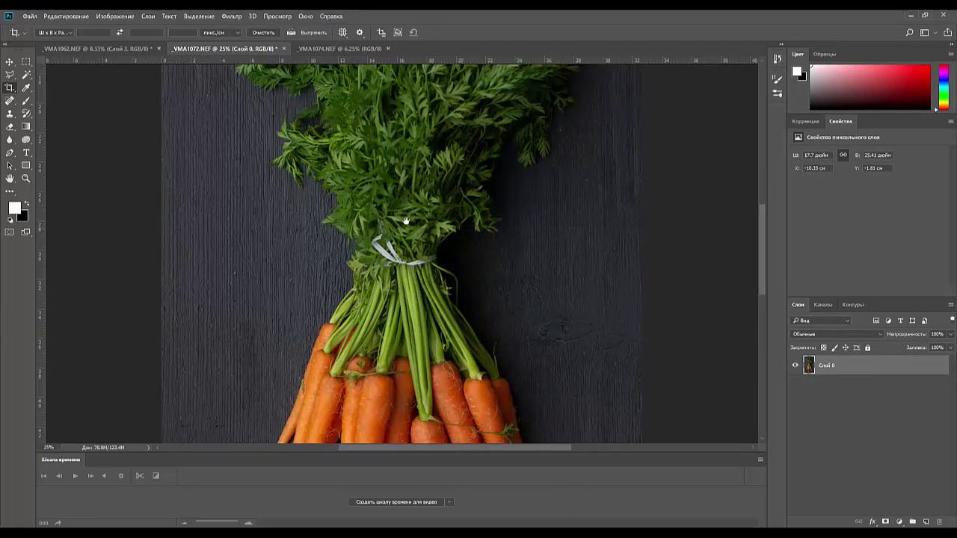
pyautogui.hotkey('ctrl', '-')
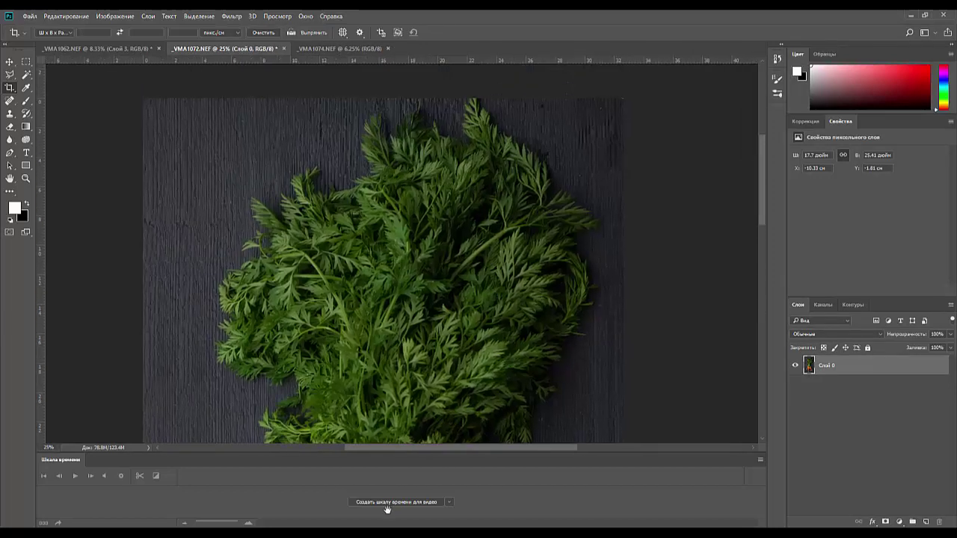
pyautogui.hotkey('ctrl', '-')
pyautogui.hotkey('ctrl', '-')
pyautogui.hotkey('ctrl', '-')
pyautogui.hotkey('ctrl', '-')
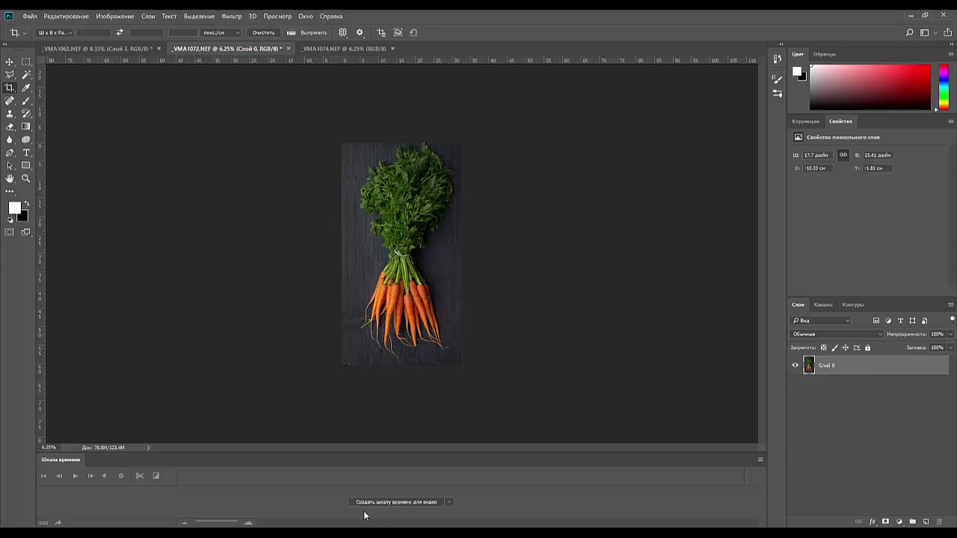
# - Duplicate the carrot photo layer with the copy moved slightly down to about Y -1 cm, and deselect the layers
pyautogui.press('ctrl')
pyautogui.click(10, 62)
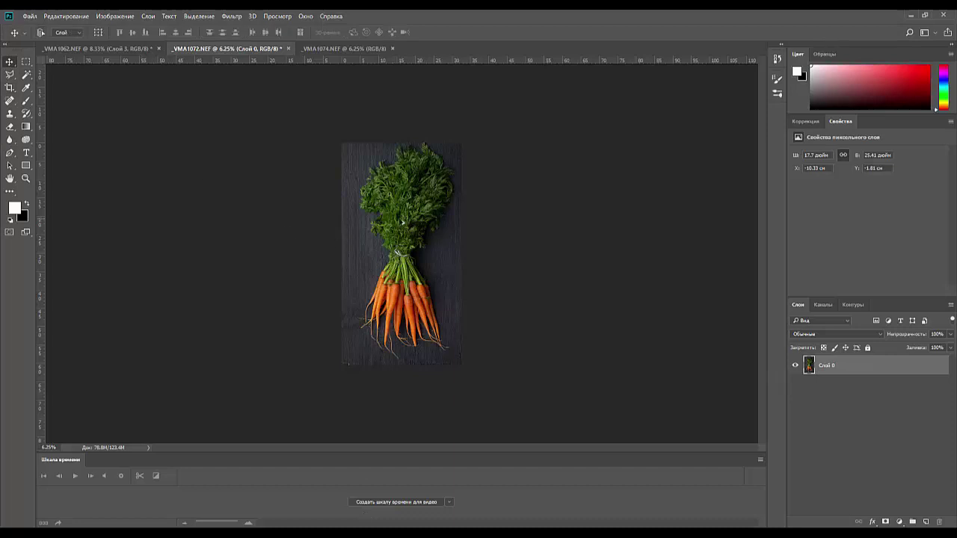
pyautogui.moveTo(419, 217); pyautogui.dragTo(423, 198)
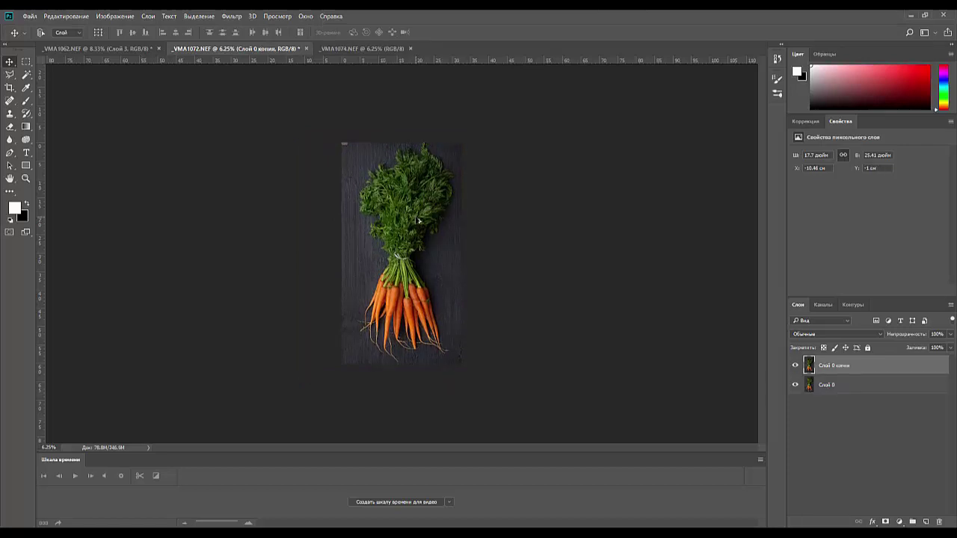
pyautogui.click(524, 384)
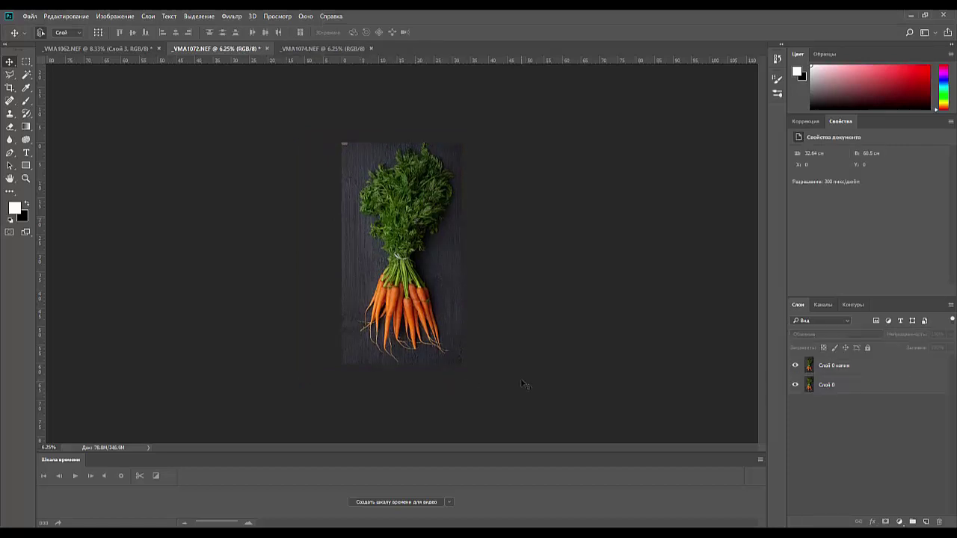
# - On the duplicated layer, clone dark board texture over the brown wood remnant in the upper left corner of the photo
pyautogui.hotkey('ctrl', '+')
pyautogui.hotkey('ctrl', '+')
pyautogui.hotkey('ctrl', '+')
pyautogui.hotkey('ctrl', '+')
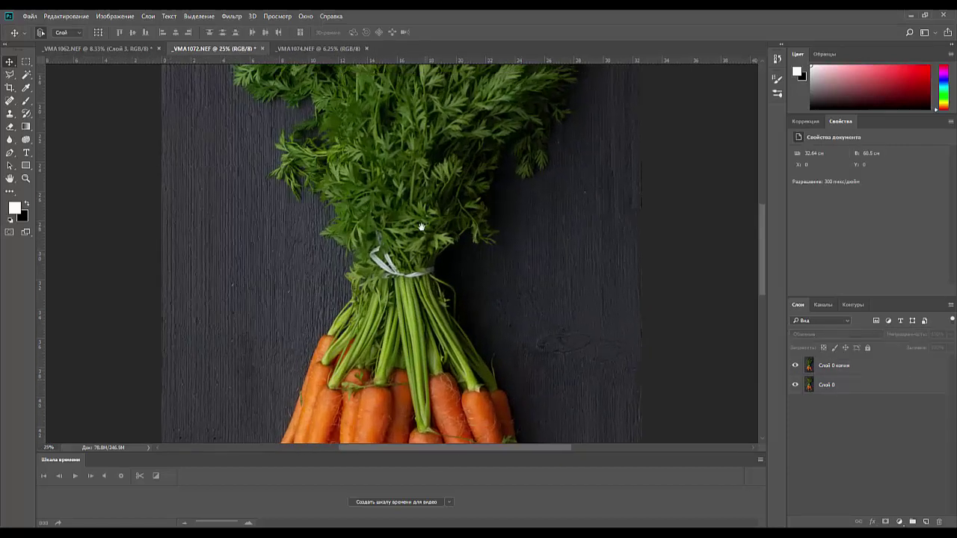
pyautogui.scroll(10, 396, 173)
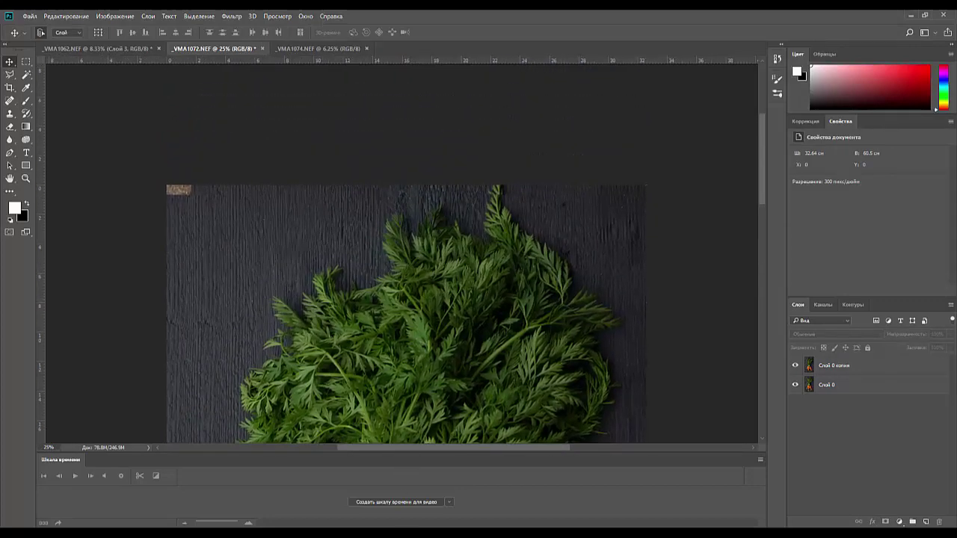
pyautogui.click(10, 113)
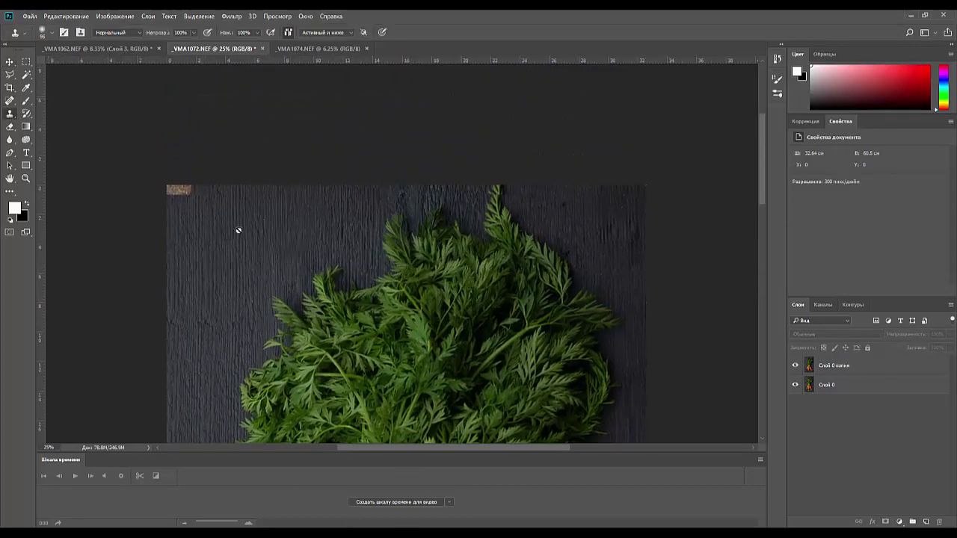
pyautogui.click(878, 367)
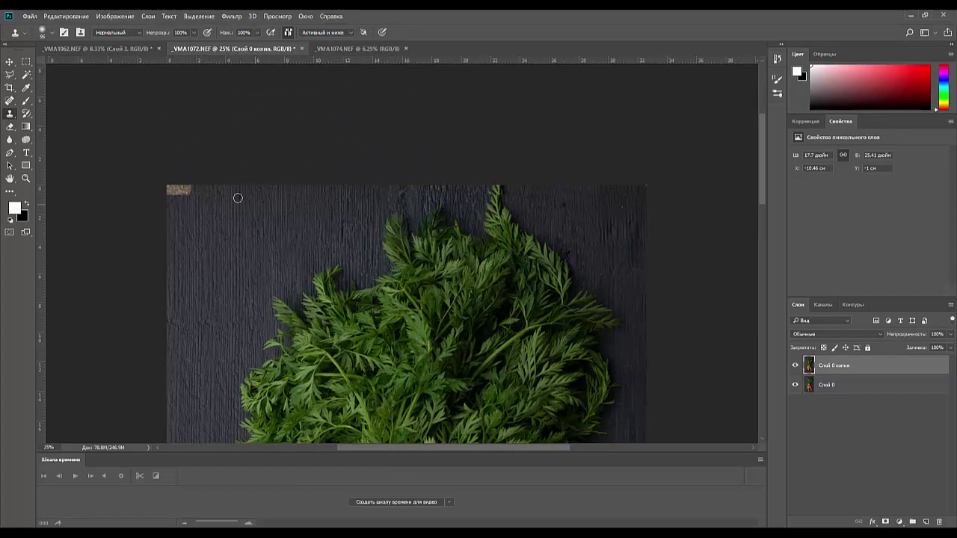
pyautogui.keyDown('alt'); pyautogui.click(194, 203); pyautogui.keyUp('alt')
pyautogui.moveTo(189, 185)
pyautogui.mouseDown()
pyautogui.moveTo(183, 201)
pyautogui.moveTo(175, 186)
pyautogui.moveTo(167, 191)
pyautogui.mouseUp()
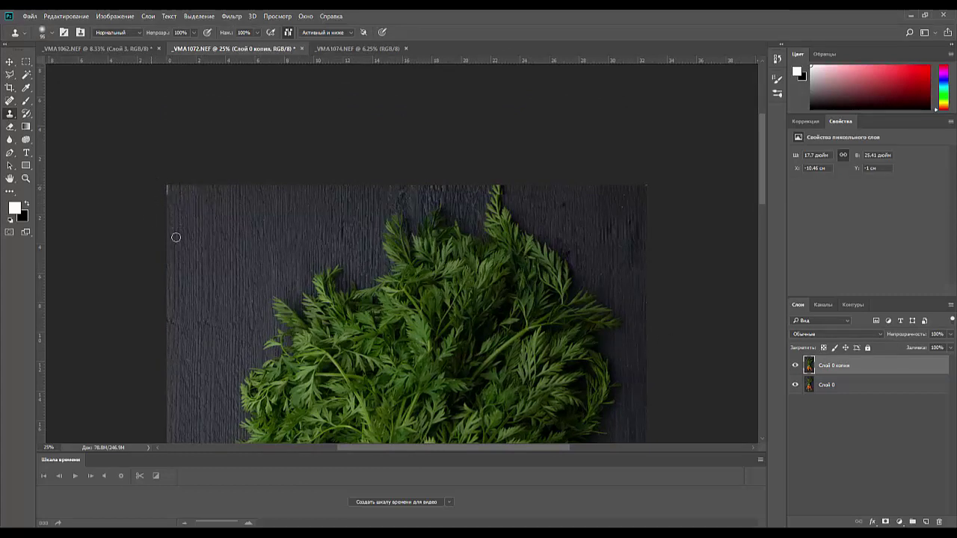
# - Clone dark board texture over the tall leaf tip that touches the upper edge of the photo
pyautogui.keyDown('alt'); pyautogui.click(532, 205); pyautogui.keyUp('alt')
pyautogui.moveTo(509, 193)
pyautogui.mouseDown()
pyautogui.moveTo(491, 191)
pyautogui.moveTo(501, 205)
pyautogui.moveTo(502, 186)
pyautogui.mouseUp()
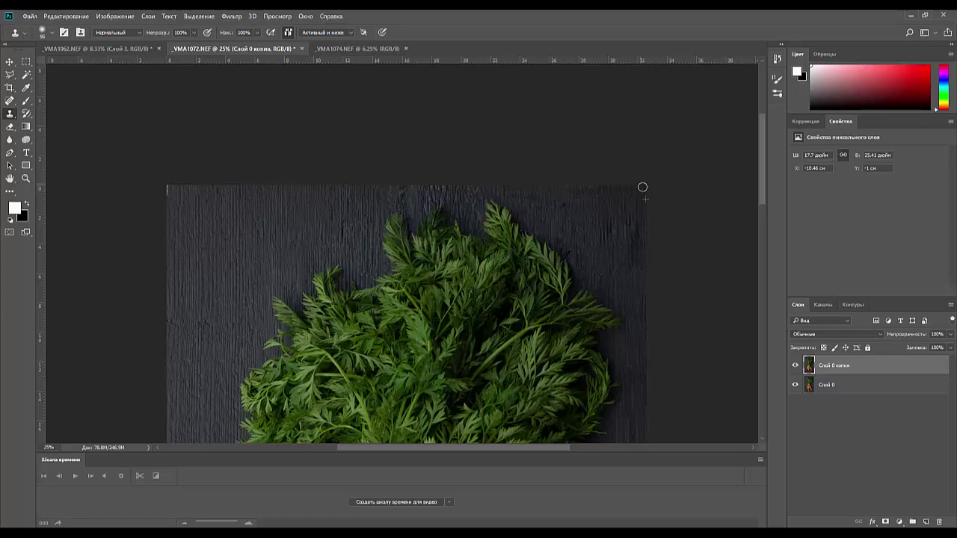
pyautogui.hotkey('ctrl', '-')
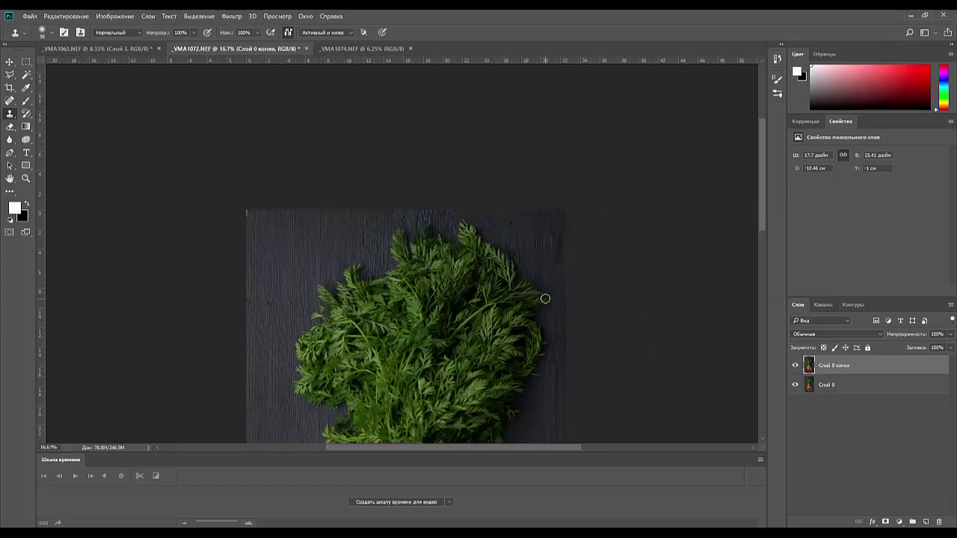
pyautogui.hotkey('ctrl', '-')
pyautogui.hotkey('ctrl', '-')
pyautogui.hotkey('ctrl', '-')
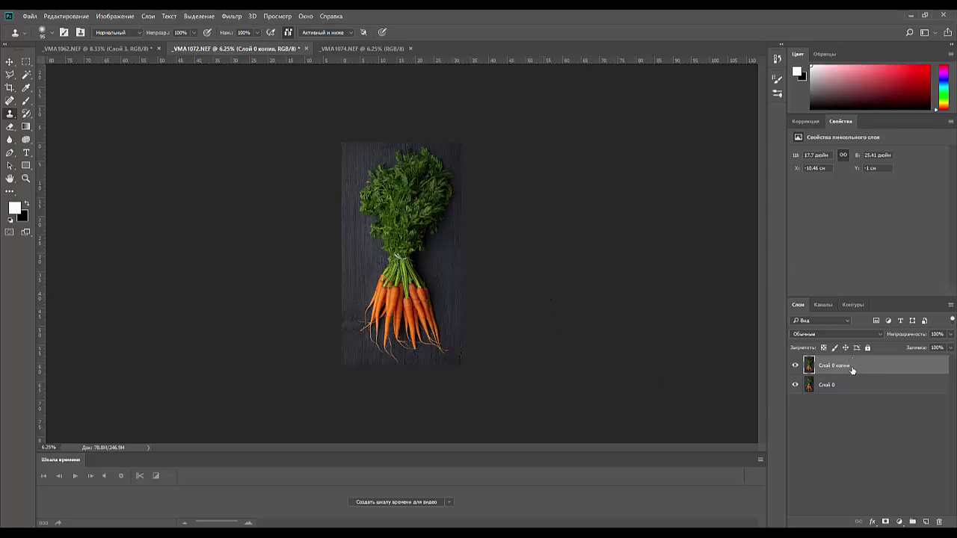
# - Add a new layer, draw an elliptical selection with 300 px feather around the carrot bunch, and invert it
pyautogui.click(926, 522)
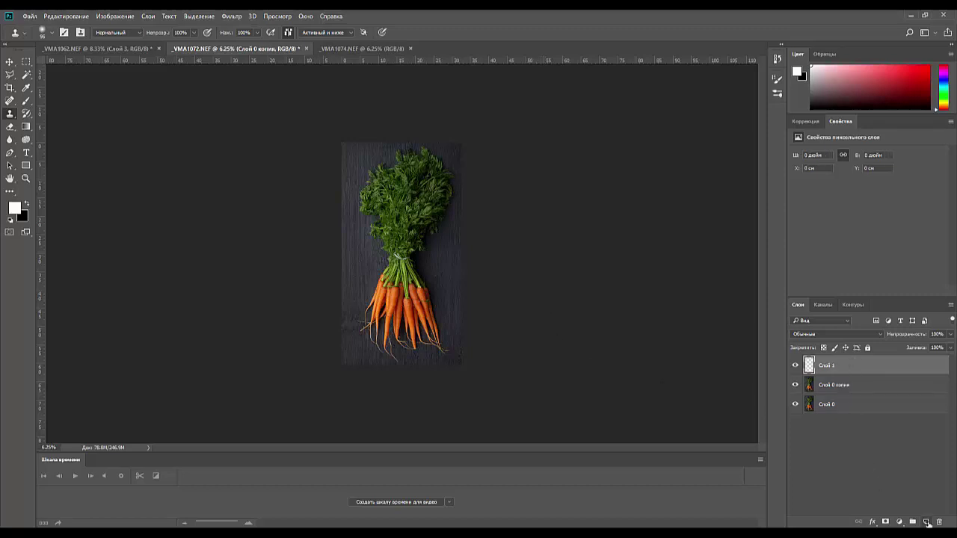
pyautogui.rightClick(30, 58)
pyautogui.click(49, 73)
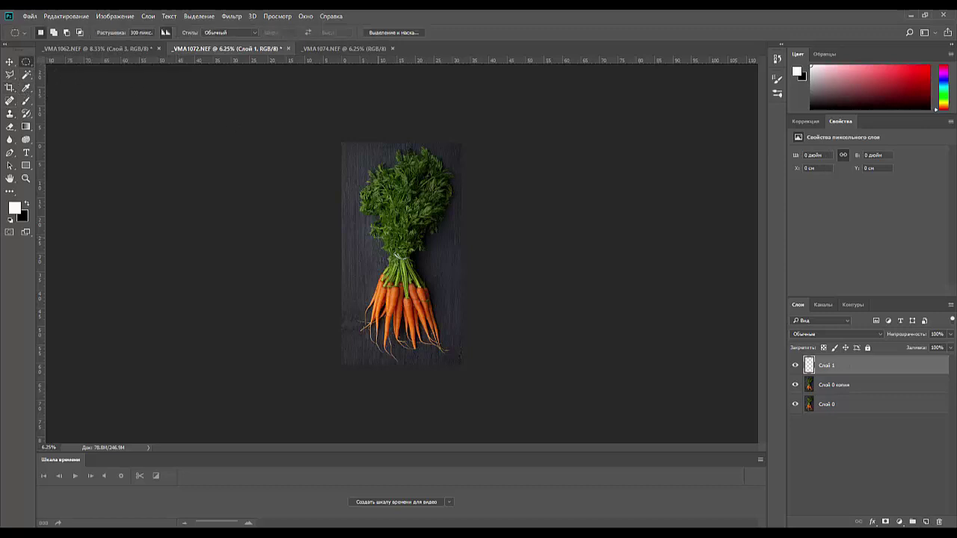
pyautogui.moveTo(362, 192); pyautogui.dragTo(446, 344)
pyautogui.click(506, 377)
pyautogui.hotkey('ctrl', 'shift', 'i')
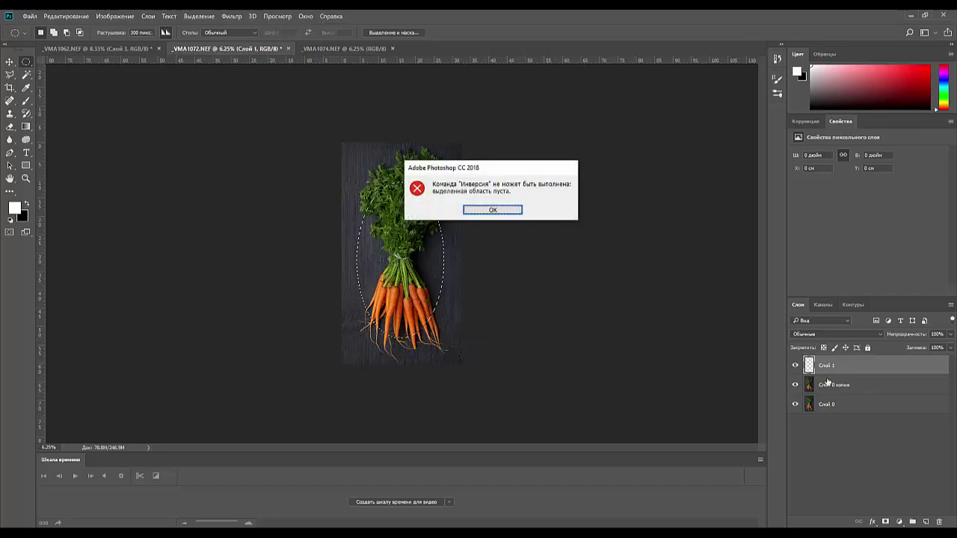
pyautogui.press('Return')
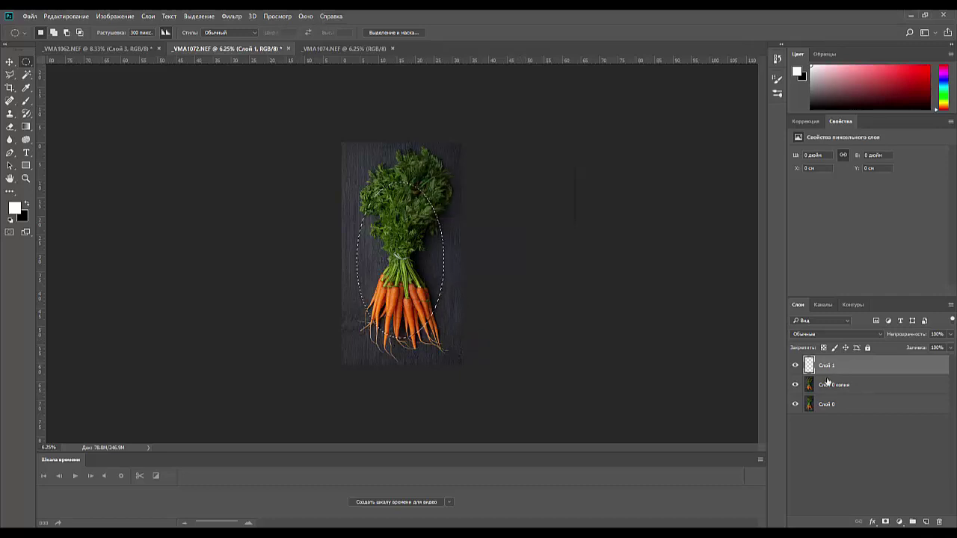
pyautogui.hotkey('ctrl', 'a')
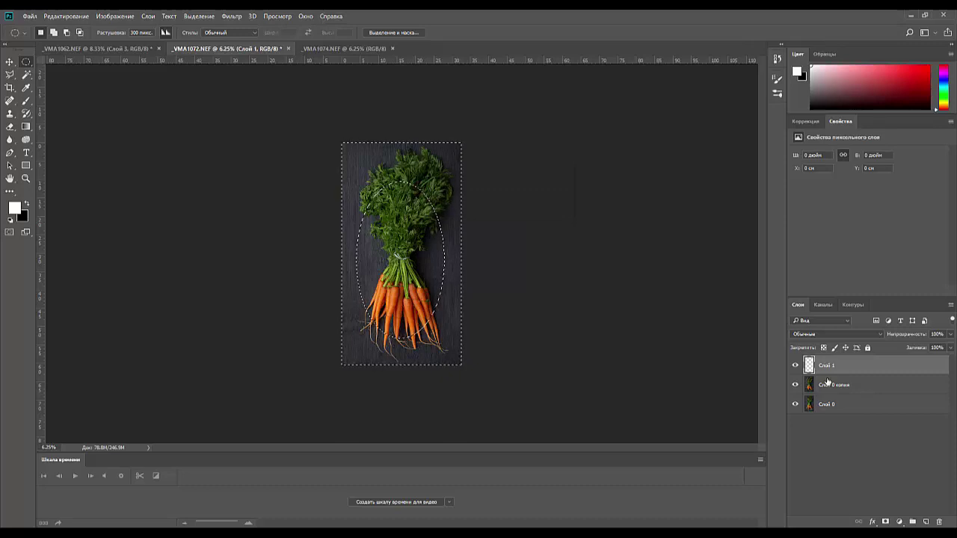
# - Fill the inverted selection with black, set the vignette layer's opacity to 35%, and deselect
pyautogui.hotkey('ctrl', 'BackSpace')
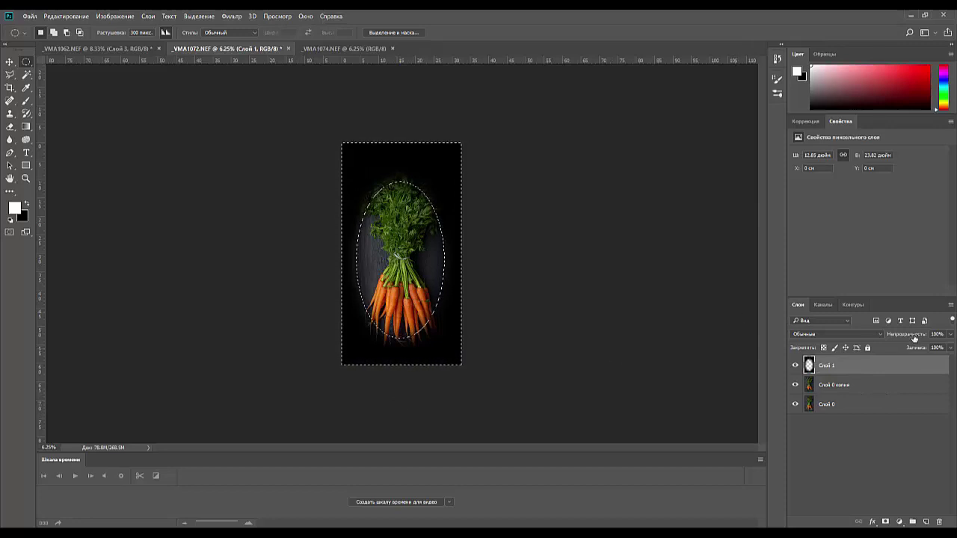
pyautogui.moveTo(908, 337); pyautogui.dragTo(887, 348)
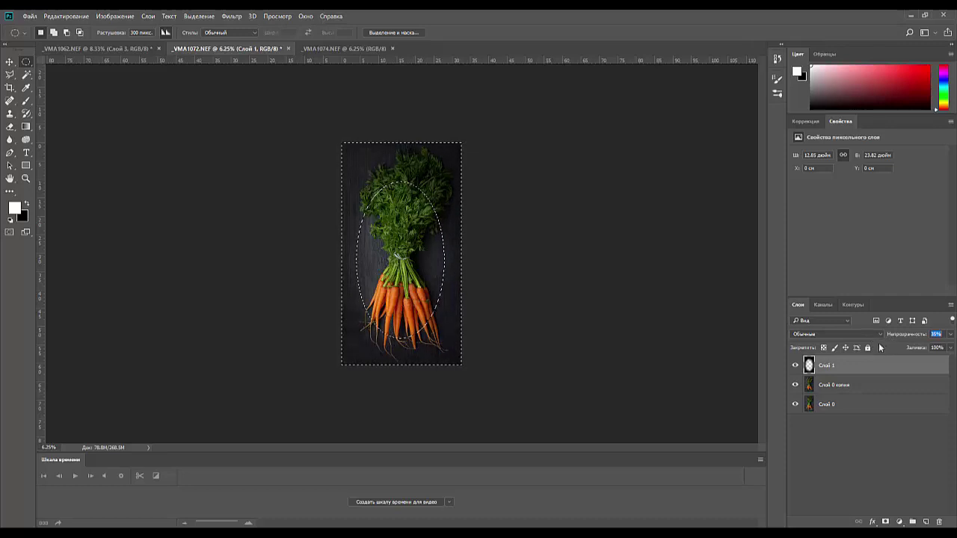
pyautogui.click(657, 368)
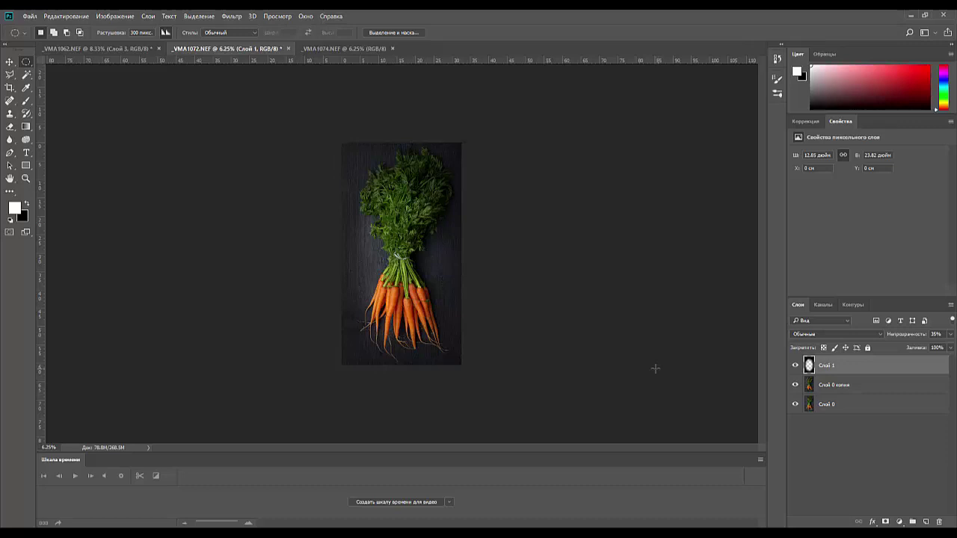
# - Scale the vignette layer up to about 122%, reposition it over the carrot bunch, and apply the transformation
pyautogui.hotkey('ctrl', 't')
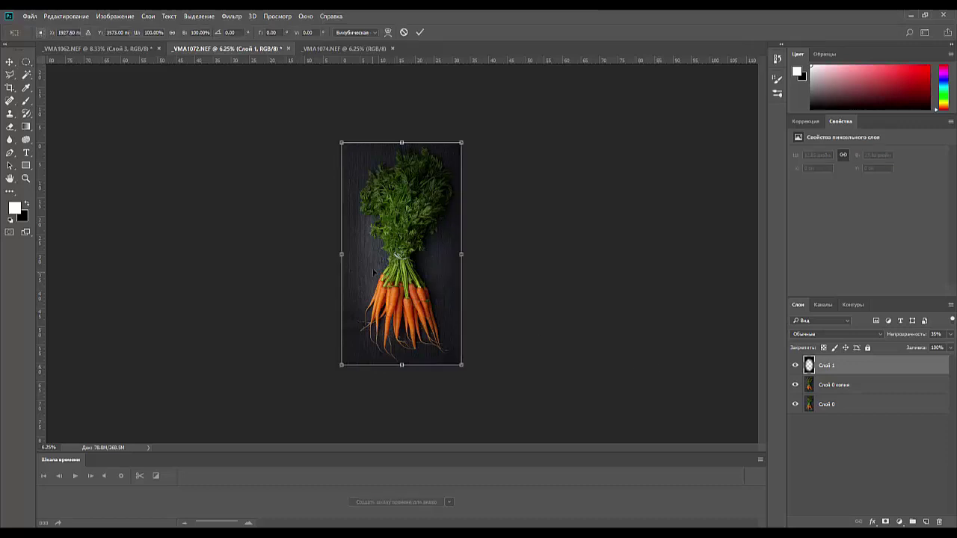
pyautogui.rightClick(431, 275)
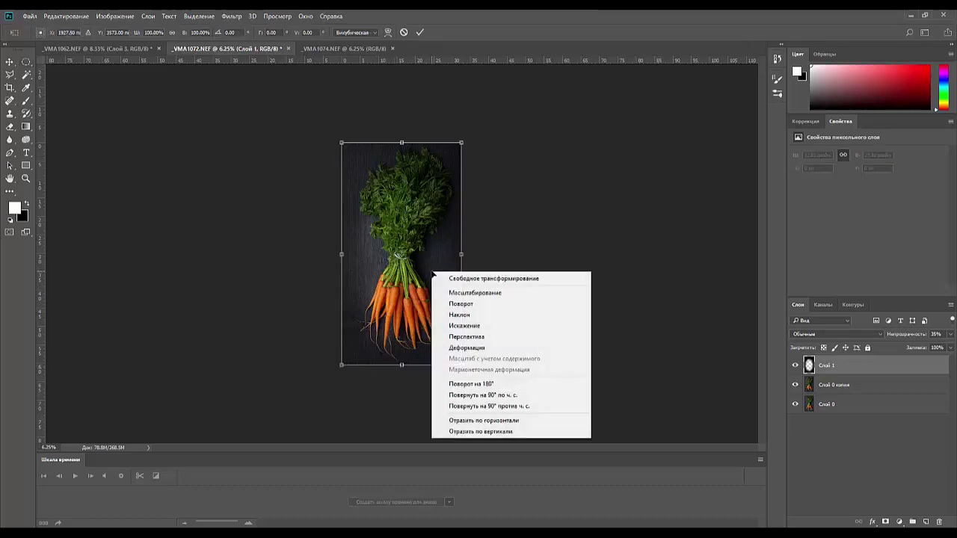
pyautogui.click(460, 139)
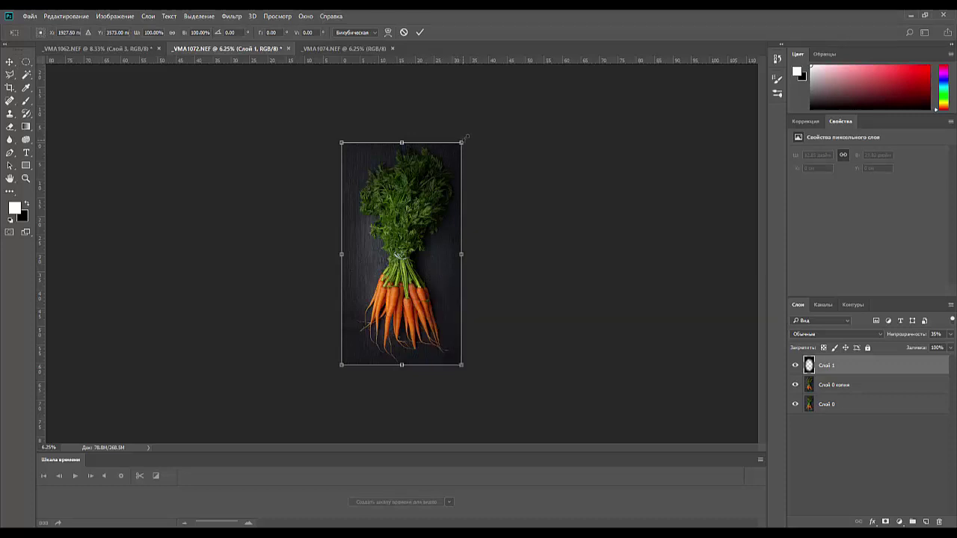
pyautogui.moveTo(464, 137); pyautogui.dragTo(489, 92)
pyautogui.moveTo(462, 192); pyautogui.dragTo(457, 211)
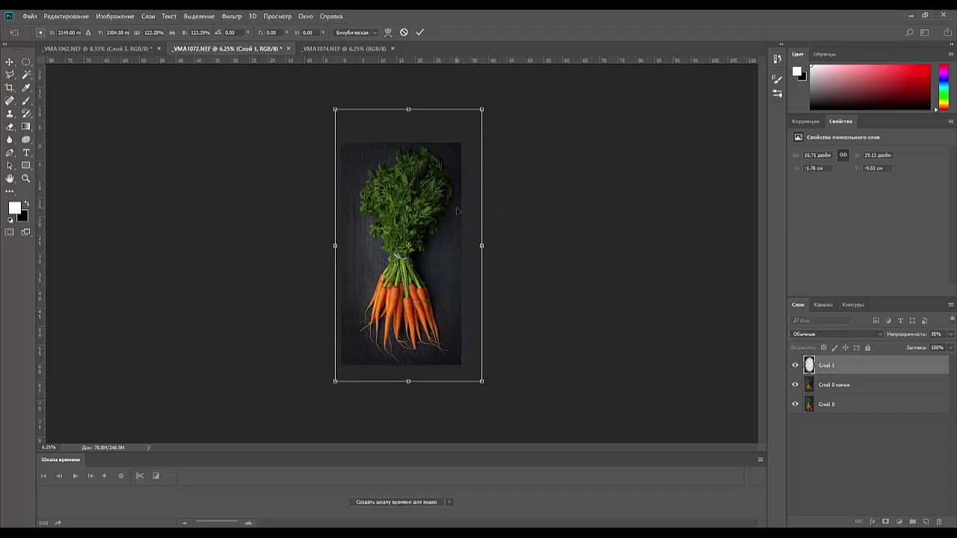
pyautogui.press('m')
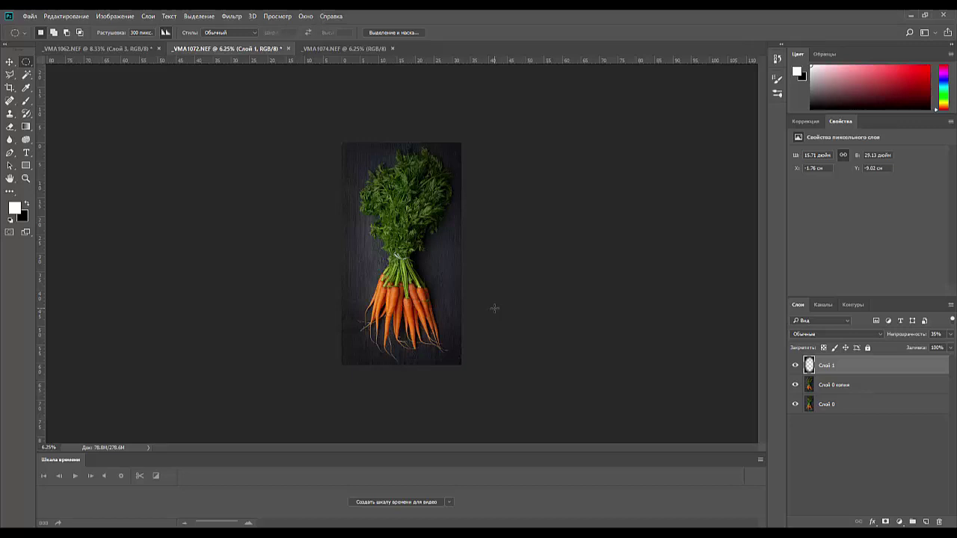
# - Select the retouched carrot photo copy layer and widen the canvas to 60 cm, anchored at the centre
pyautogui.click(825, 386)
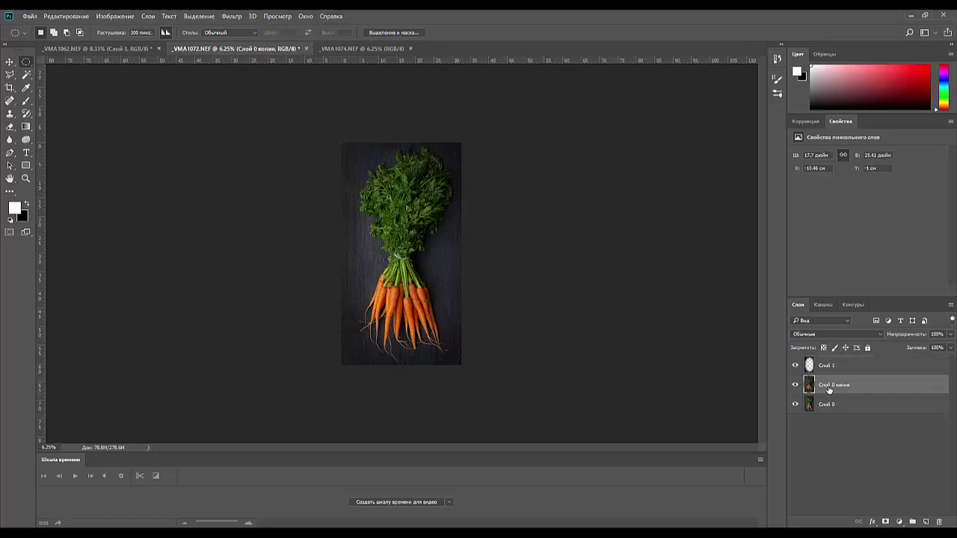
pyautogui.click(127, 16)
pyautogui.click(129, 98)
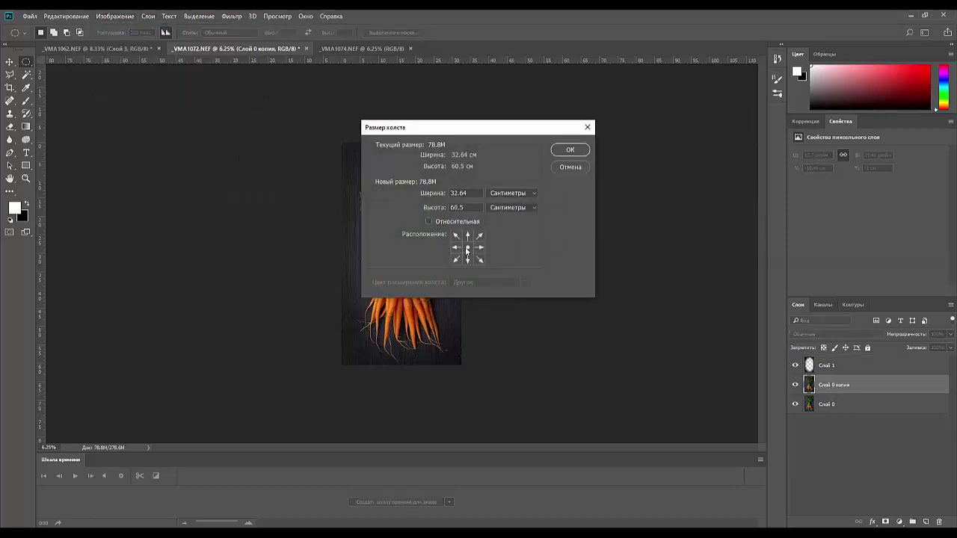
pyautogui.doubleClick(475, 192)
pyautogui.write('60')
pyautogui.click(569, 150)
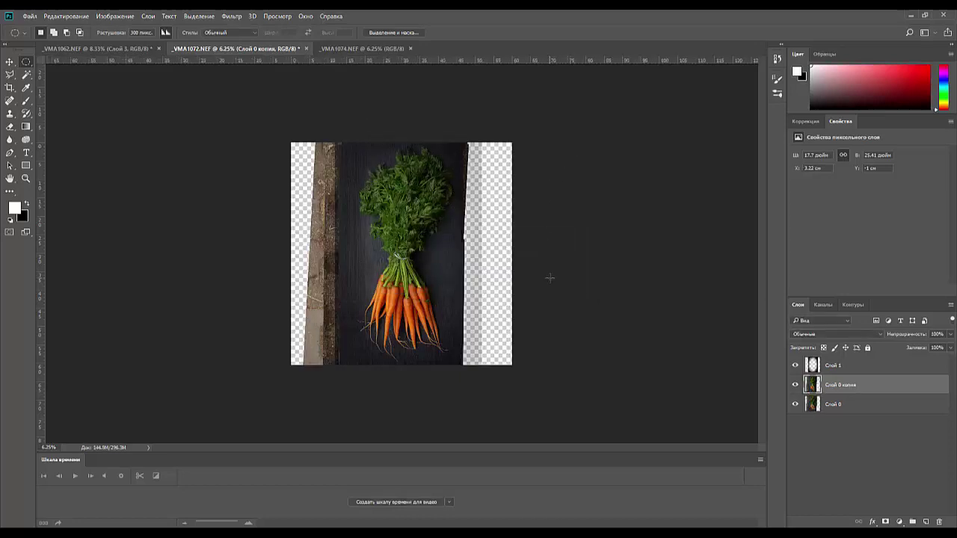
pyautogui.hotkey('ctrl', '+')
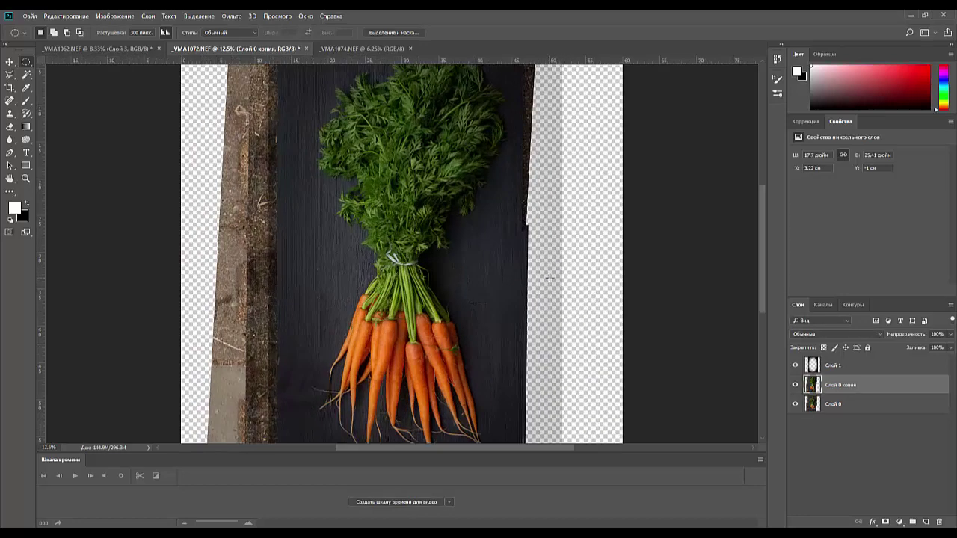
pyautogui.hotkey('ctrl', '-')
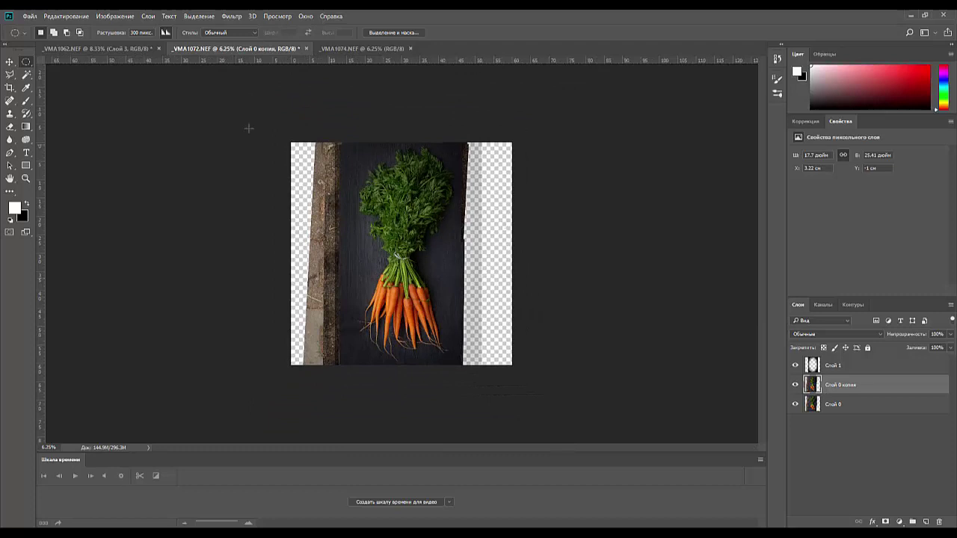
# - Duplicate a tall rectangular strip of dark board over the rough edge left of the carrots, deselect, and delete the vignette layer
pyautogui.rightClick(24, 64)
pyautogui.click(75, 64)
pyautogui.moveTo(335, 136); pyautogui.dragTo(355, 411)
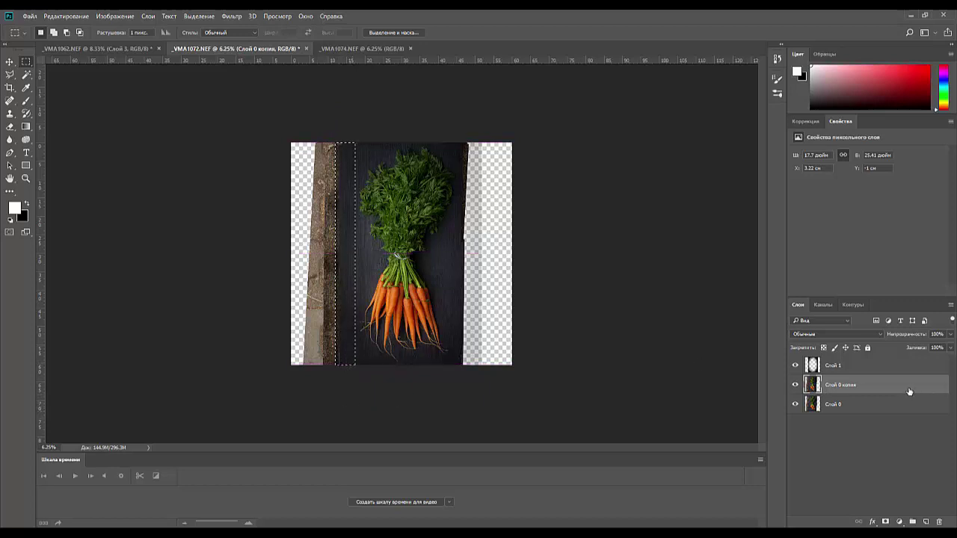
pyautogui.moveTo(346, 292)
pyautogui.mouseDown()
pyautogui.moveTo(320, 293)
pyautogui.moveTo(328, 290)
pyautogui.mouseUp()
pyautogui.hotkey('ctrl', 'd')
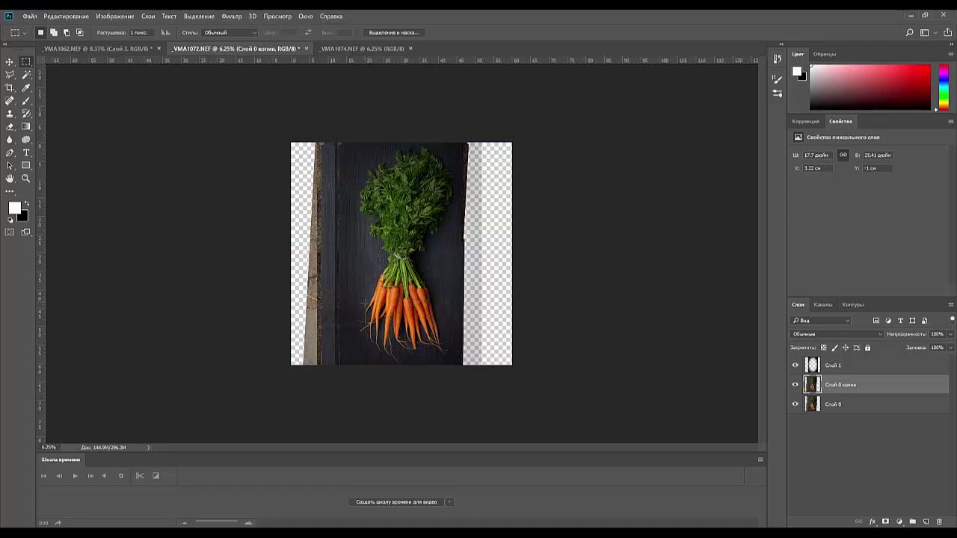
pyautogui.moveTo(876, 372); pyautogui.dragTo(938, 521)
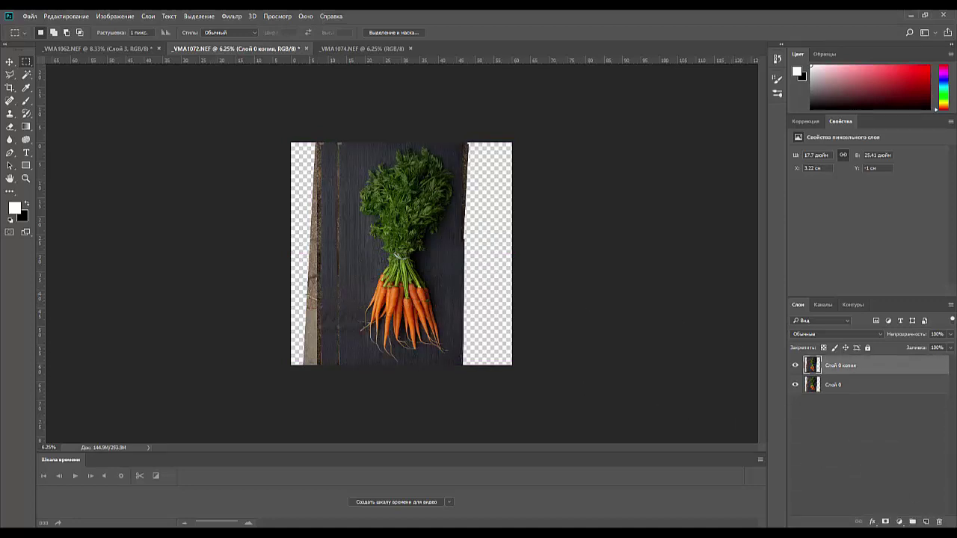
# - Duplicate tall board strips to cover the vertical seam left of the carrots and extend the board's right edge, and deselect
pyautogui.moveTo(330, 141); pyautogui.dragTo(335, 371)
pyautogui.moveTo(338, 364); pyautogui.dragTo(339, 356)
pyautogui.click(580, 363)
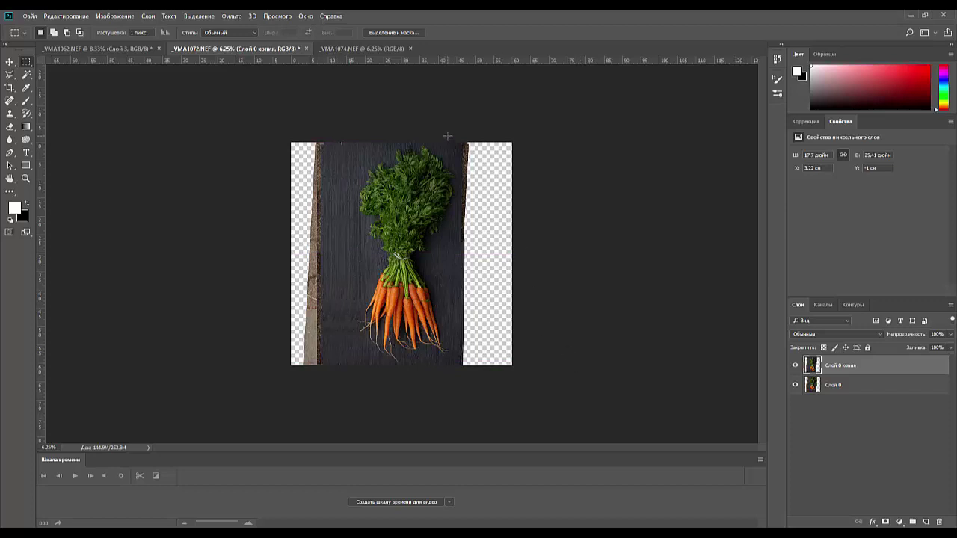
pyautogui.moveTo(452, 134); pyautogui.dragTo(476, 348)
pyautogui.hotkey('ctrl', 'd')
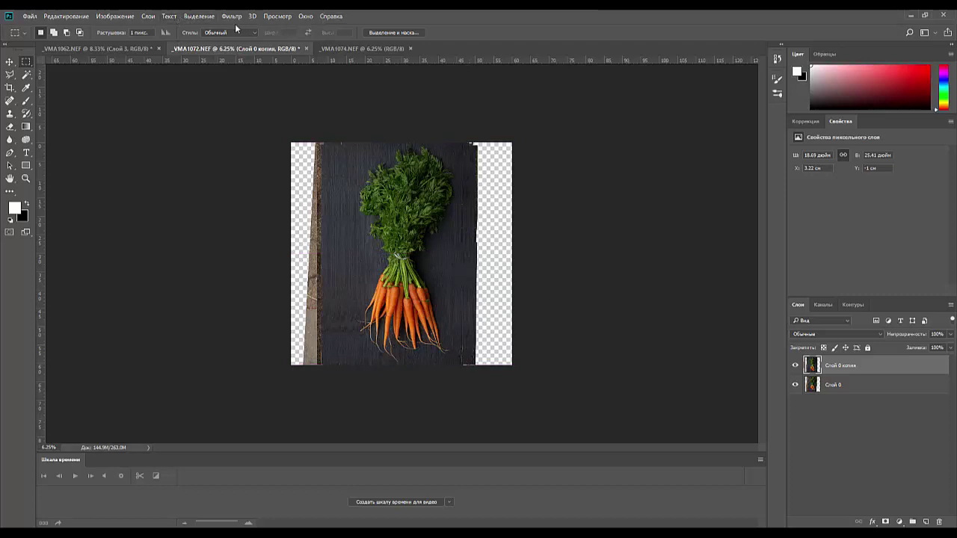
# - Set the canvas height to 70 cm, anchored at the bottom centre so the space is added above the photo
pyautogui.click(122, 15)
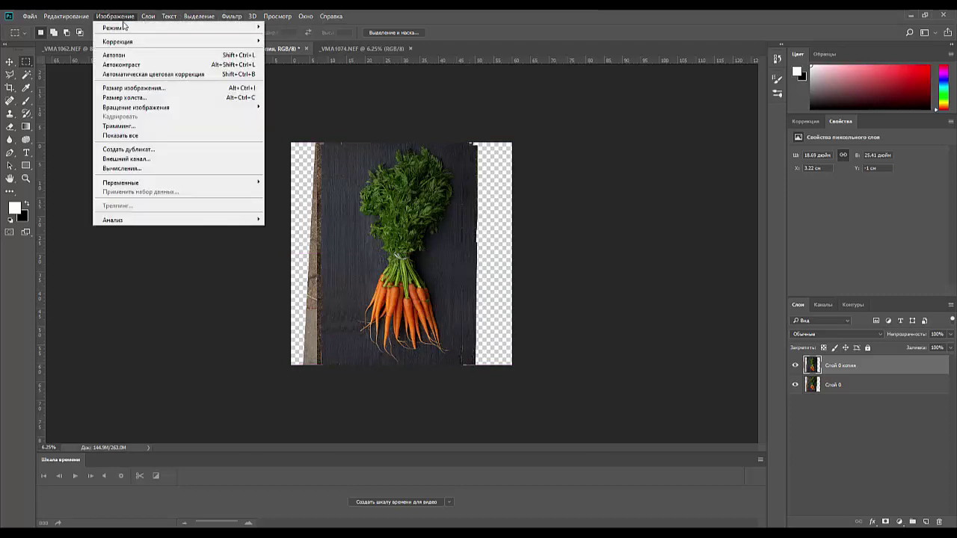
pyautogui.click(150, 97)
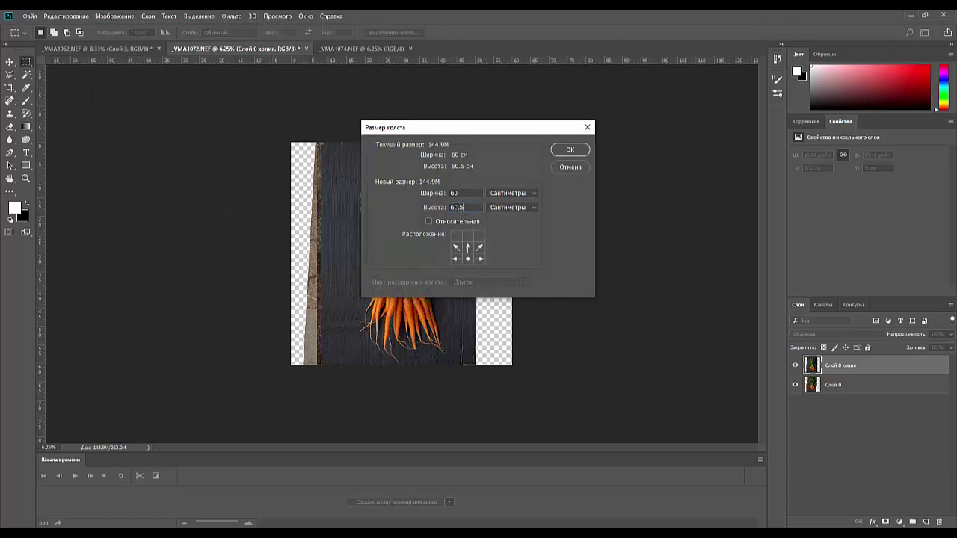
pyautogui.write('70')
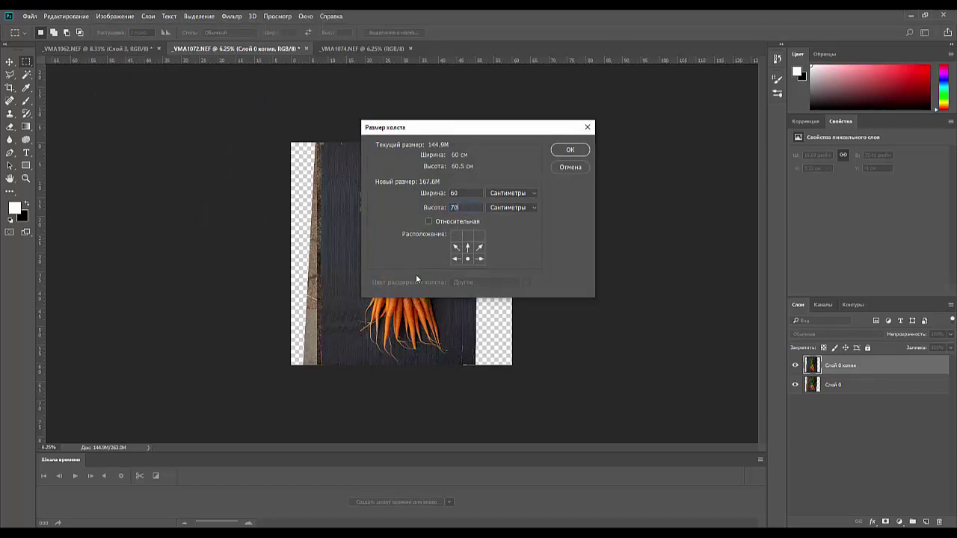
pyautogui.click(571, 150)
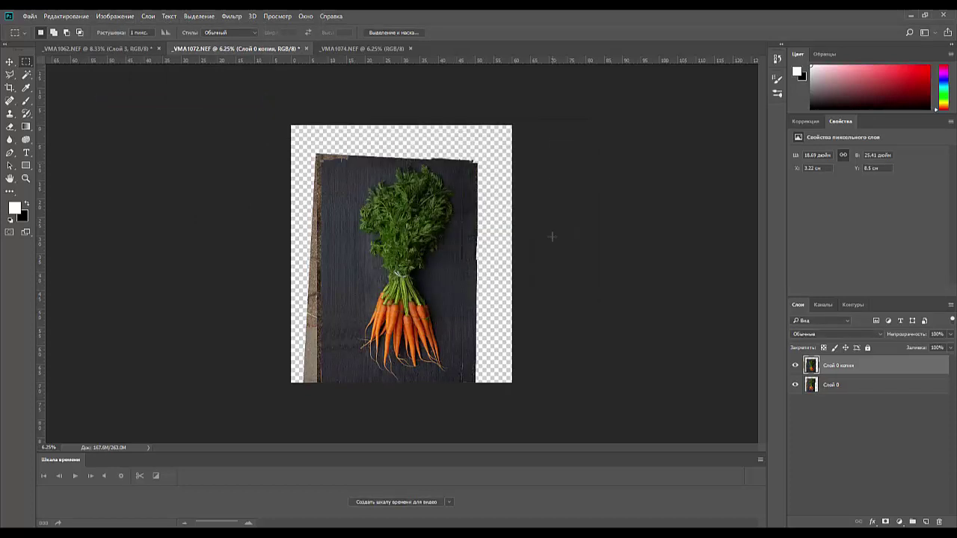
# - Select a wide strip along the board's upper edge, duplicate it slightly upward, and deselect
pyautogui.hotkey('ctrl', '+')
pyautogui.hotkey('ctrl', '+')
pyautogui.hotkey('ctrl', '+')
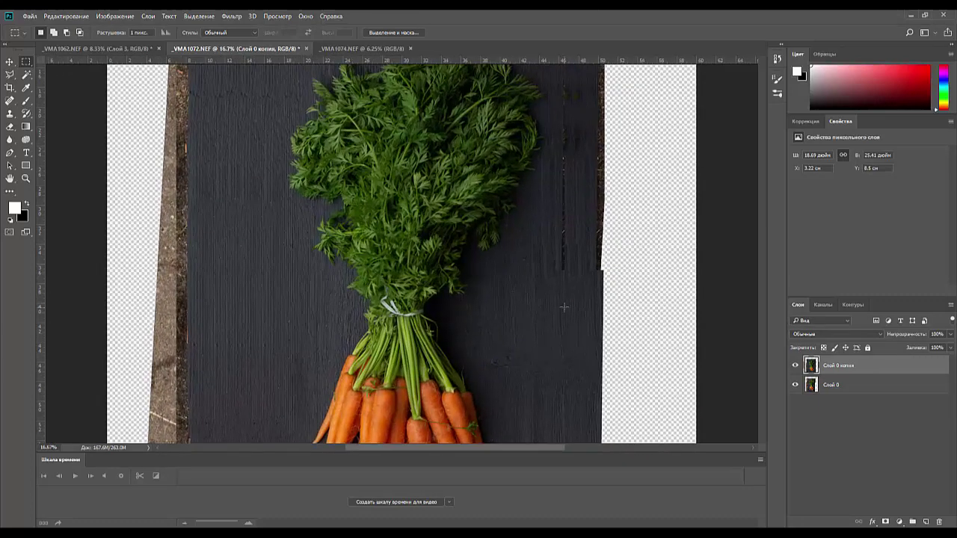
pyautogui.moveTo(303, 190); pyautogui.dragTo(273, 438)
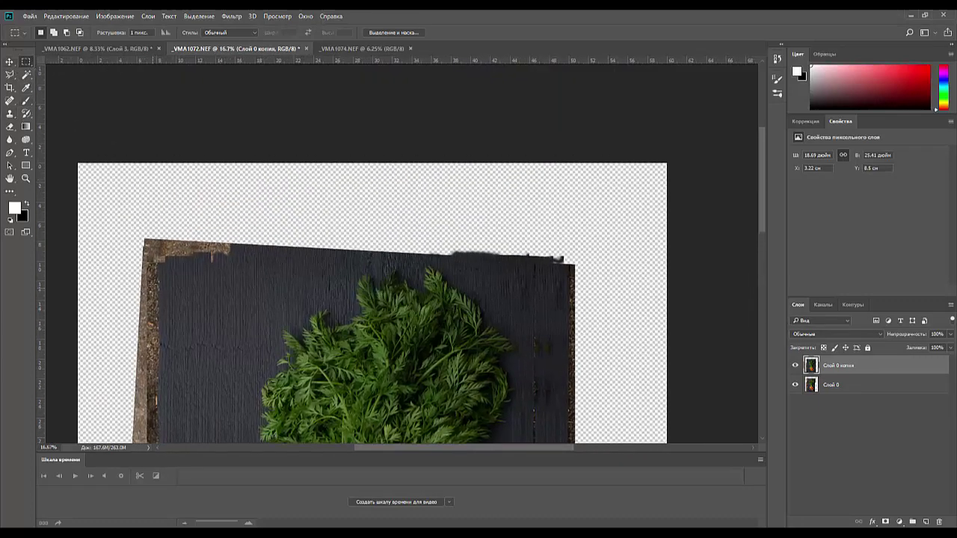
pyautogui.moveTo(172, 241); pyautogui.dragTo(611, 270)
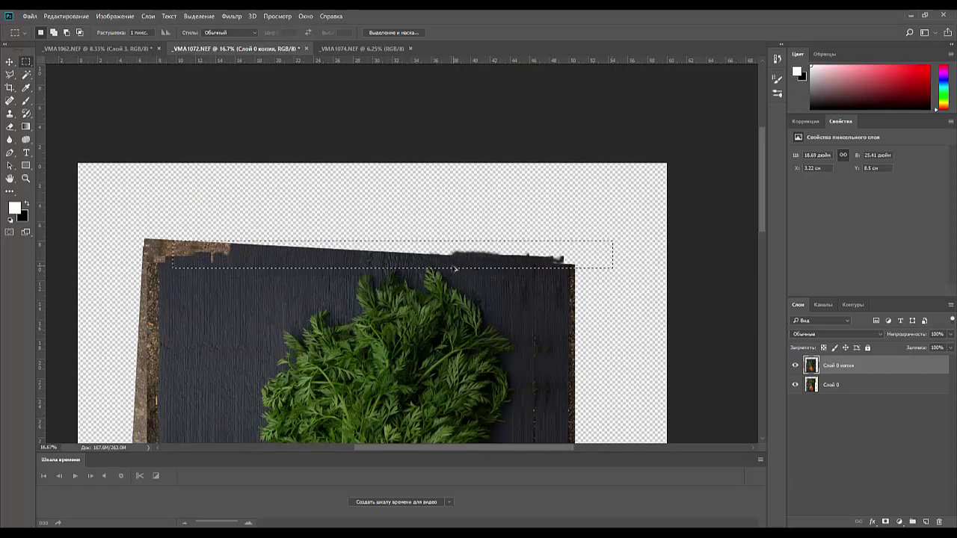
pyautogui.moveTo(454, 269); pyautogui.dragTo(454, 258)
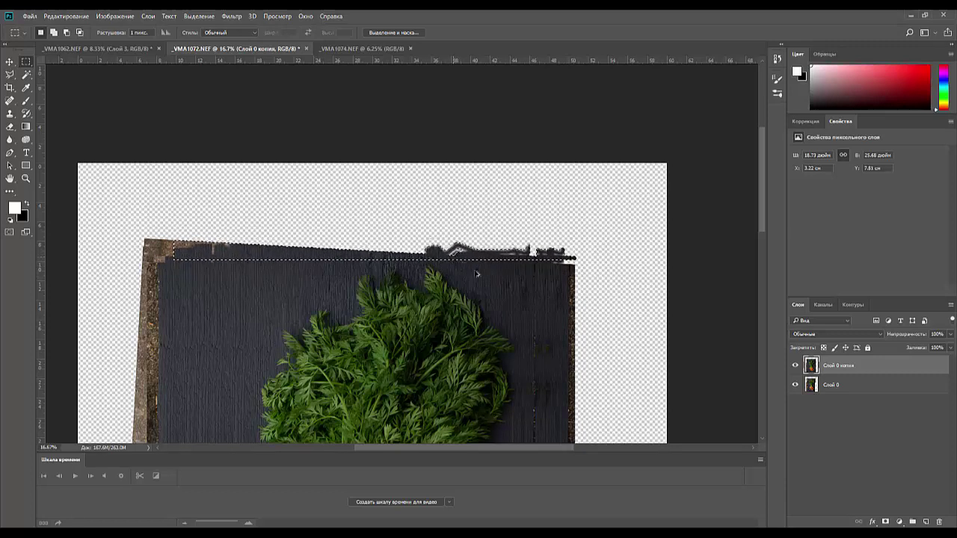
pyautogui.click(489, 281)
# - Select a slightly narrower strip along the board's upper edge and duplicate it over the uneven border
pyautogui.moveTo(189, 223); pyautogui.dragTo(592, 264)
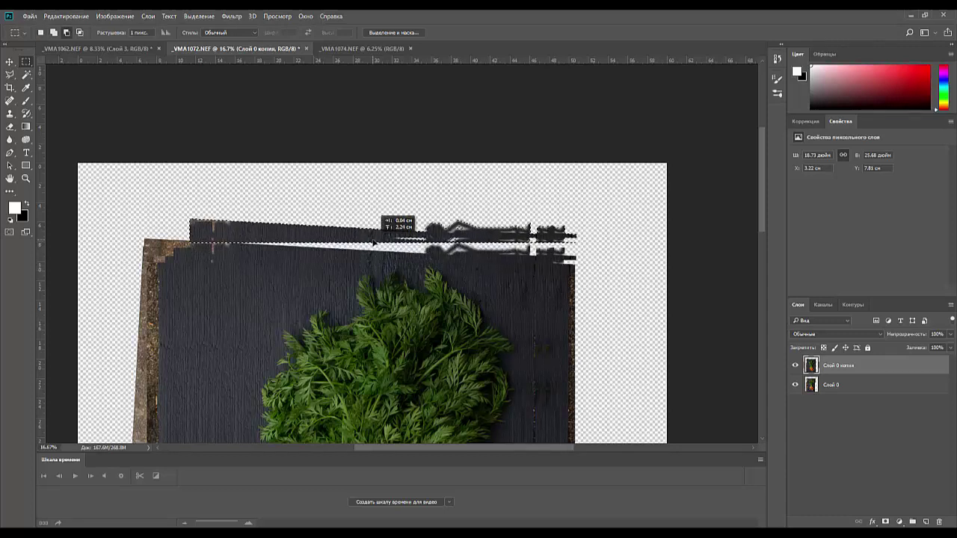
pyautogui.moveTo(374, 243); pyautogui.dragTo(374, 255)
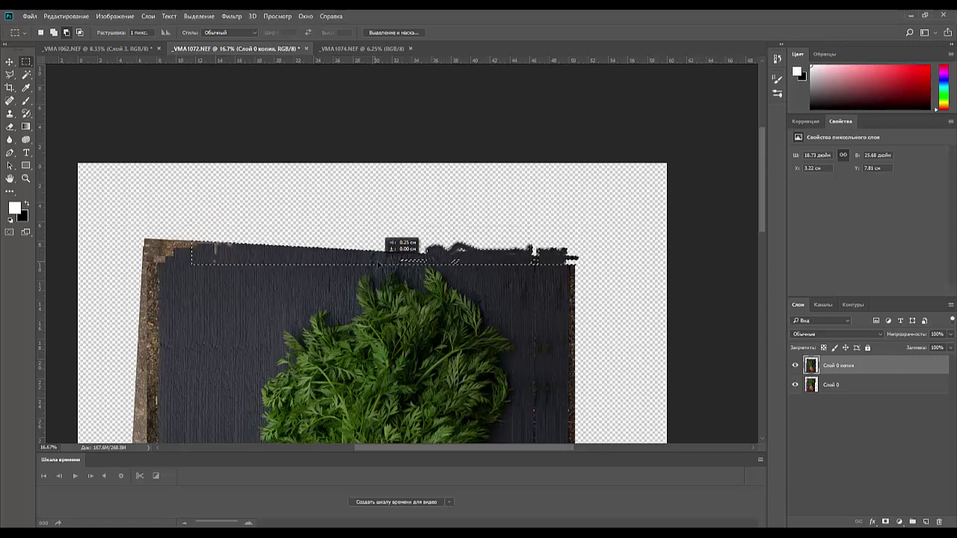
pyautogui.moveTo(379, 261); pyautogui.dragTo(380, 262)
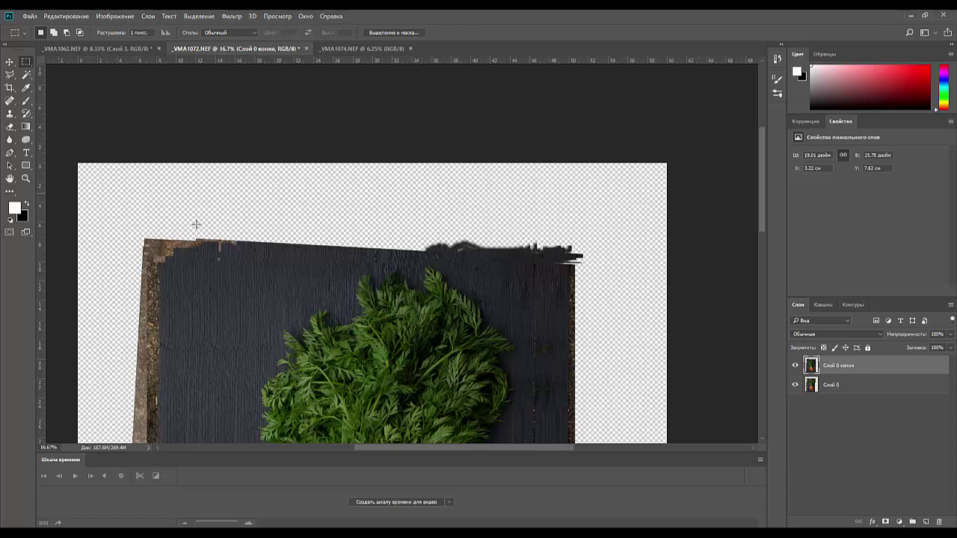
# - Duplicate a thin strip of board above the leaves upward to straighten and extend the upper edge, and deselect
pyautogui.moveTo(517, 281); pyautogui.dragTo(566, 268)
pyautogui.click(566, 268)
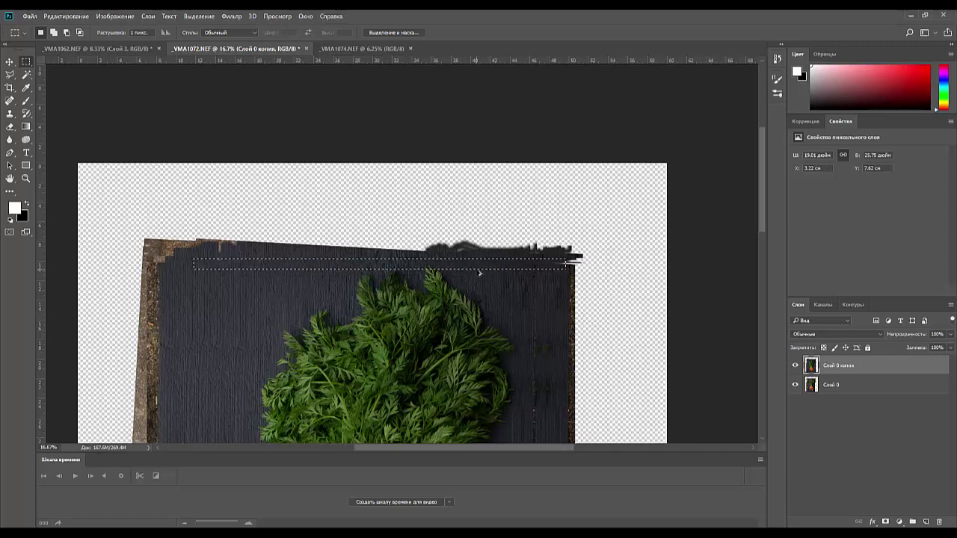
pyautogui.moveTo(480, 273); pyautogui.dragTo(478, 271)
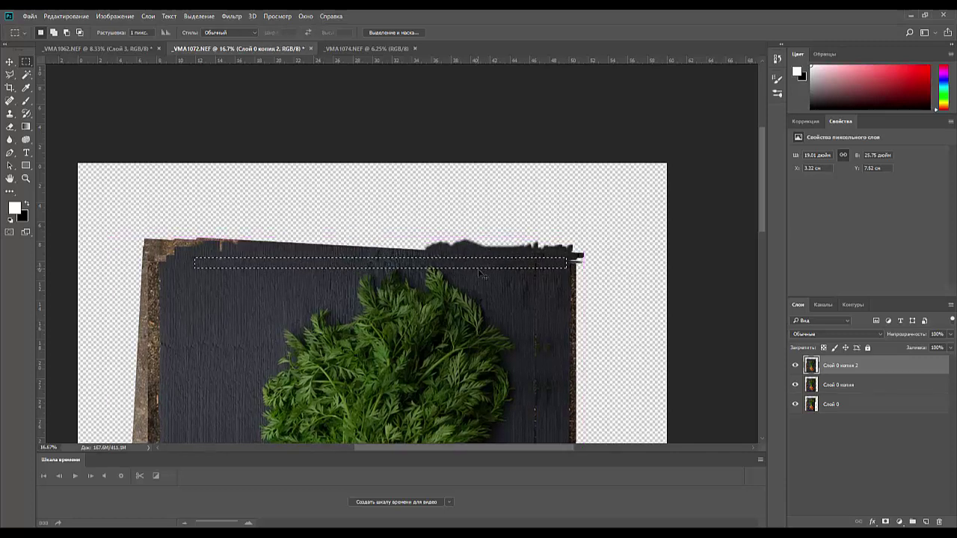
pyautogui.hotkey('ctrl', 'z')
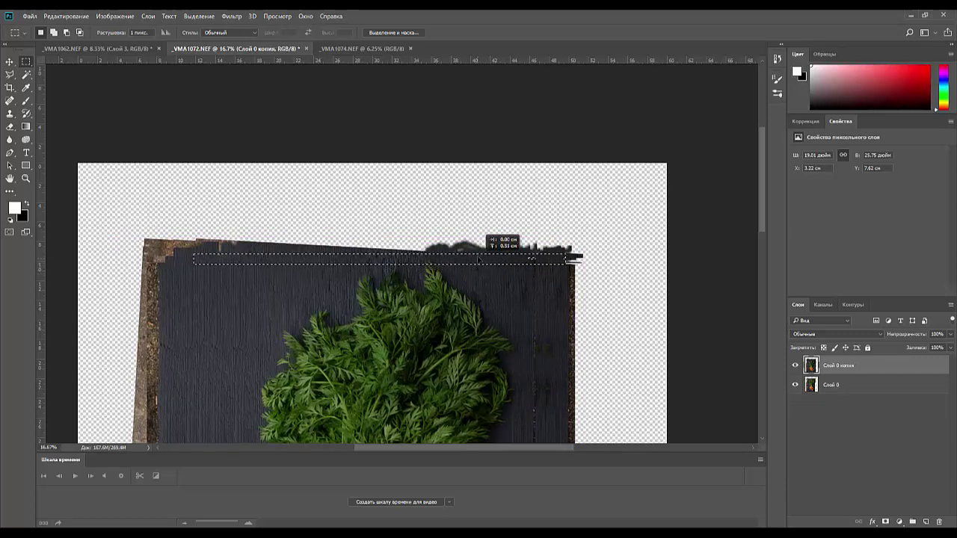
pyautogui.moveTo(478, 259); pyautogui.dragTo(479, 241)
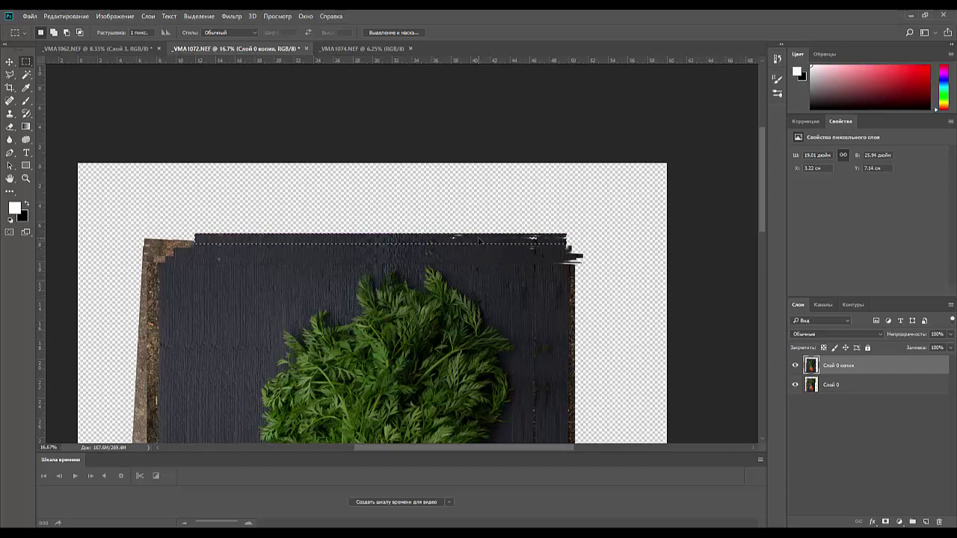
pyautogui.click(480, 242)
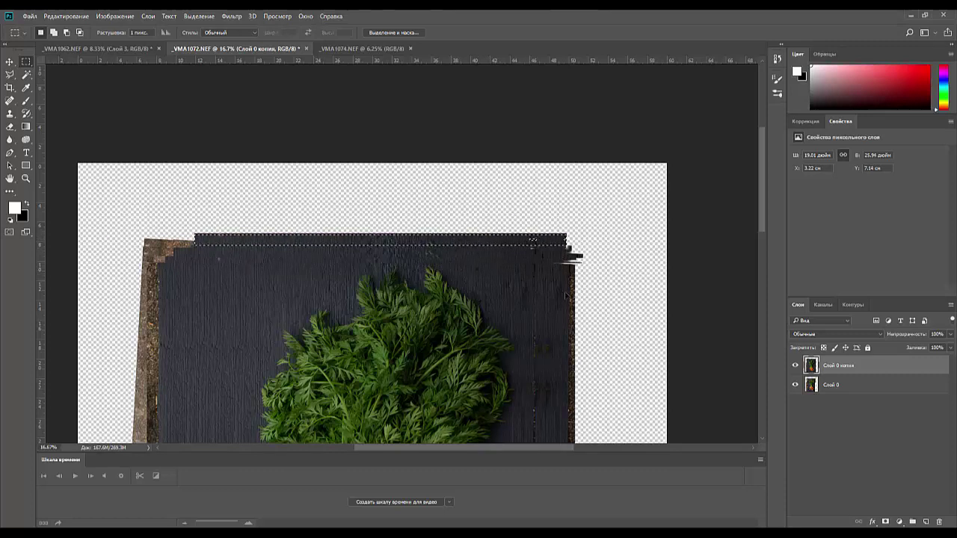
pyautogui.hotkey('ctrl', 'd')
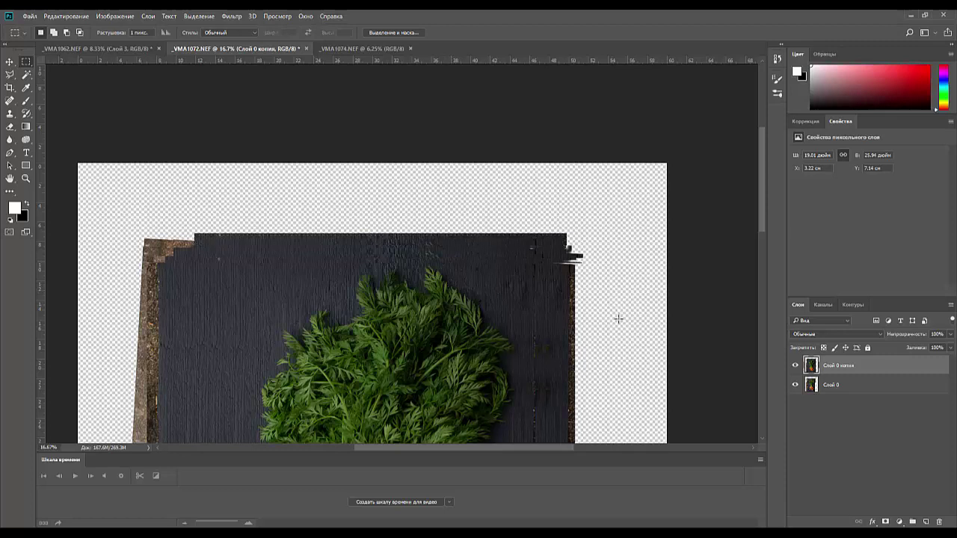
# - Rotate the retouched carrot layer about 1.5° counterclockwise with Free Transform and apply it
pyautogui.hotkey('ctrl', '-')
pyautogui.hotkey('ctrl', '-')
pyautogui.hotkey('ctrl', '-')
pyautogui.hotkey('ctrl', '-')
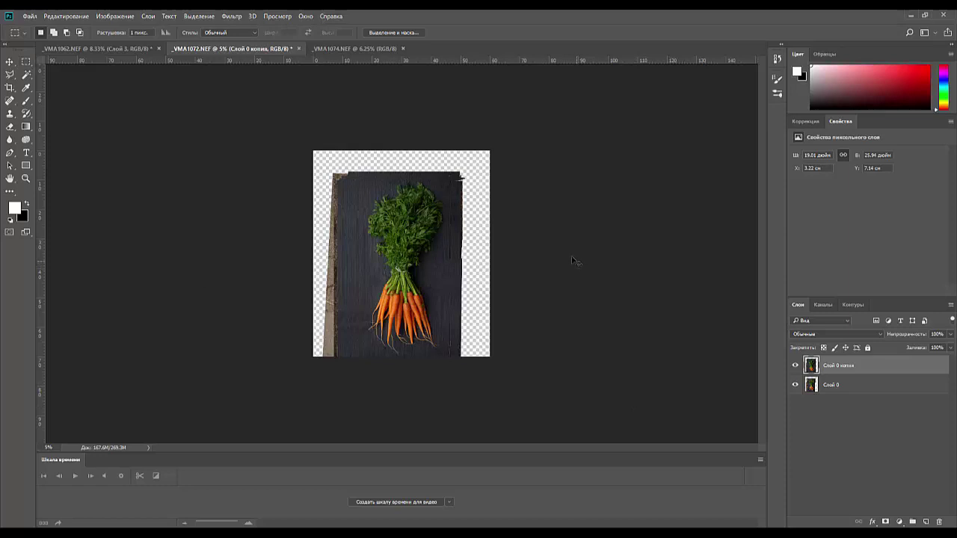
pyautogui.hotkey('ctrl', 't')
pyautogui.moveTo(551, 231); pyautogui.dragTo(552, 228)
pyautogui.press('Return')
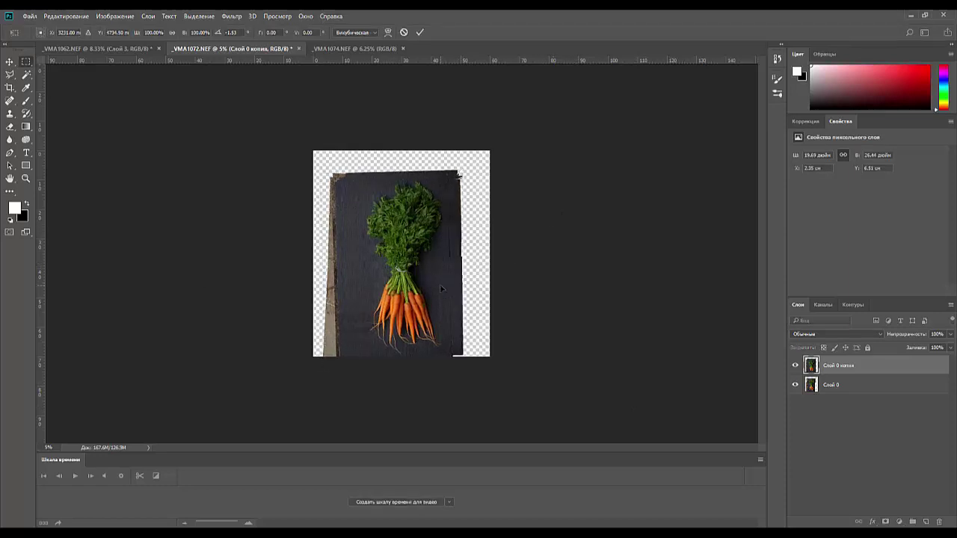
# - Move the rotated carrot layer up toward the canvas's upper edge
pyautogui.press('m')
pyautogui.click(11, 62)
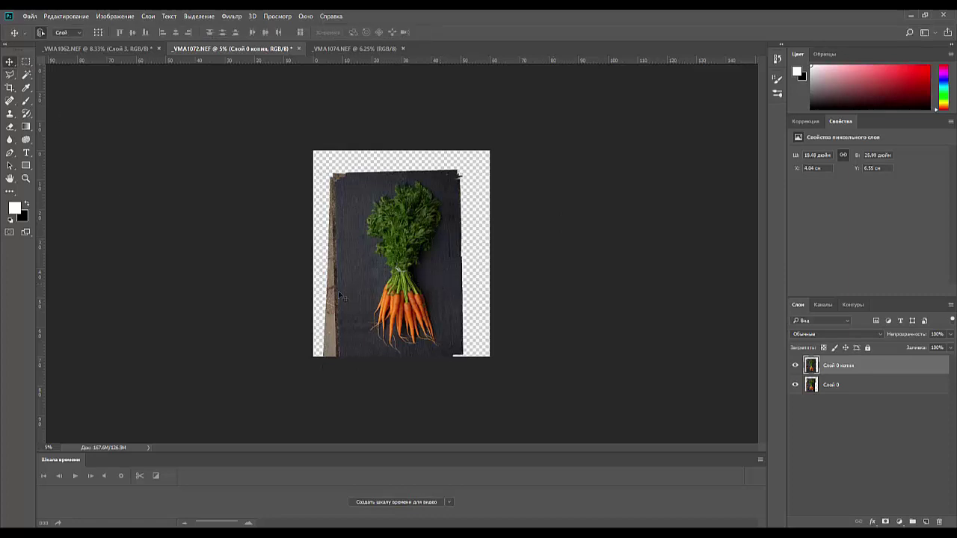
pyautogui.moveTo(395, 266); pyautogui.dragTo(405, 236)
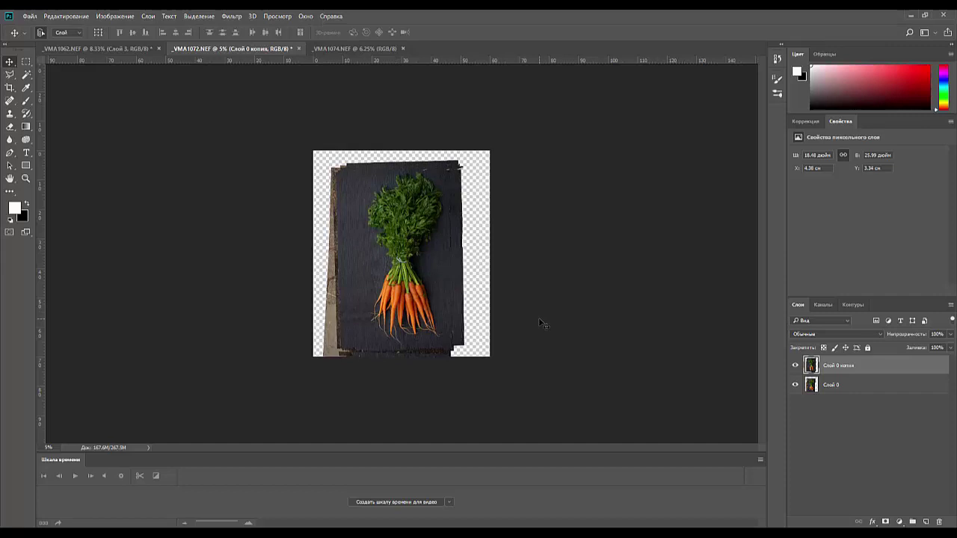
# - Crop the image on all four sides to the dark board around the carrot bunch
pyautogui.click(9, 87)
pyautogui.moveTo(306, 254); pyautogui.dragTo(328, 256)
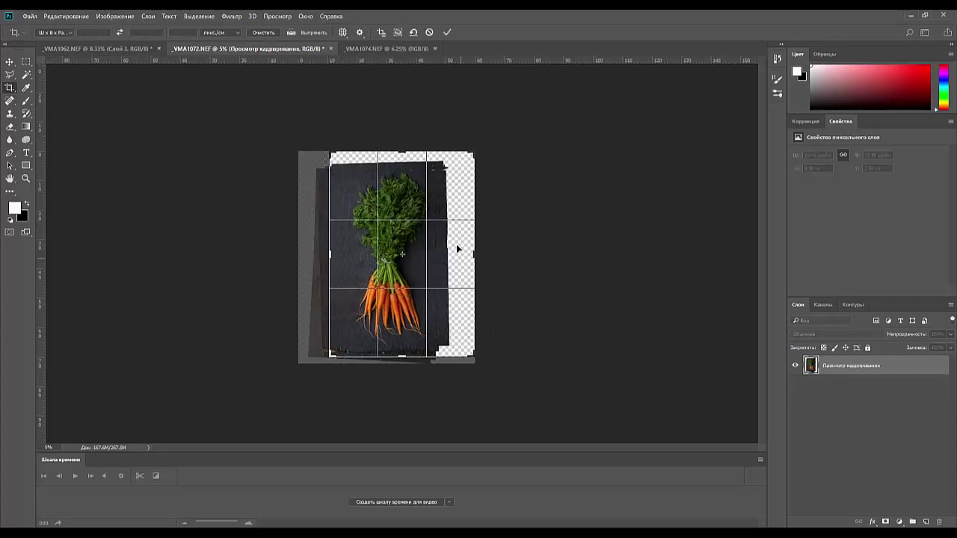
pyautogui.moveTo(473, 254); pyautogui.dragTo(462, 252)
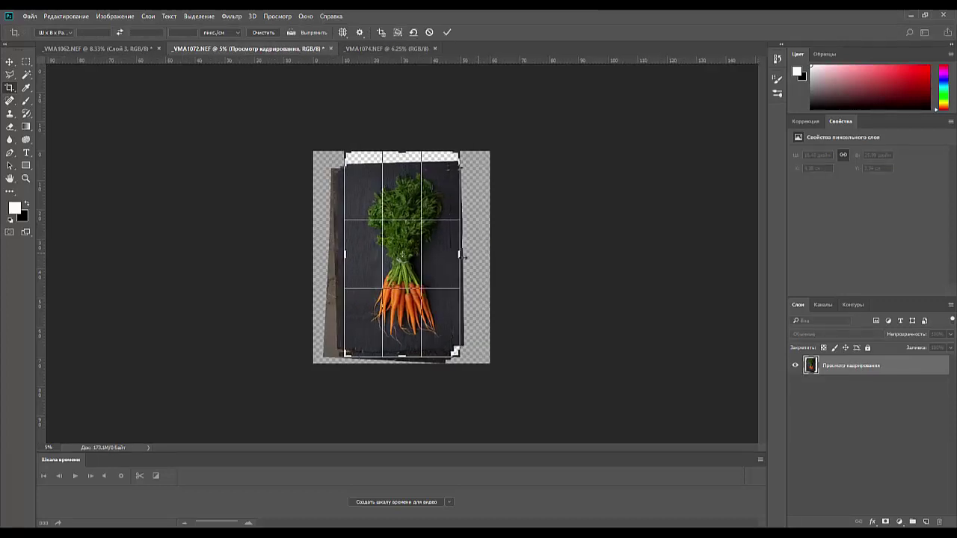
pyautogui.moveTo(402, 354); pyautogui.dragTo(403, 356)
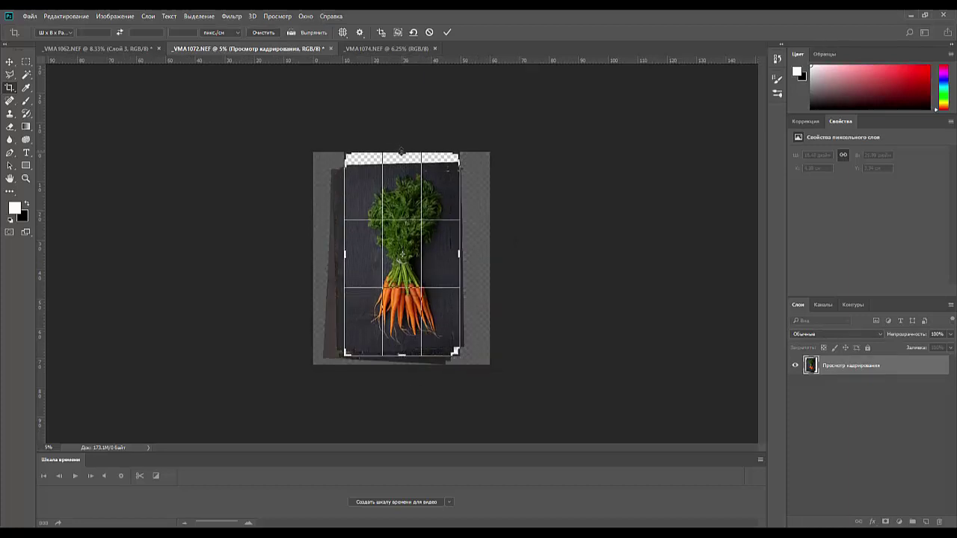
pyautogui.moveTo(402, 152); pyautogui.dragTo(402, 157)
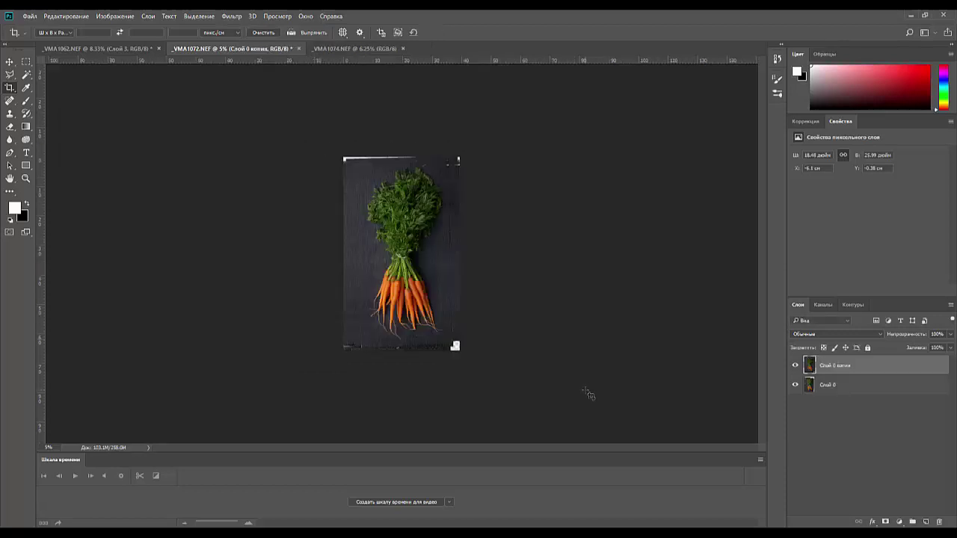
# - Inspect the upper and lower edges of the cropped carrot photo for gaps and leftover artifacts in the board
pyautogui.hotkey('ctrl', '+')
pyautogui.hotkey('ctrl', '+')
pyautogui.hotkey('ctrl', '+')
pyautogui.hotkey('ctrl', '+')
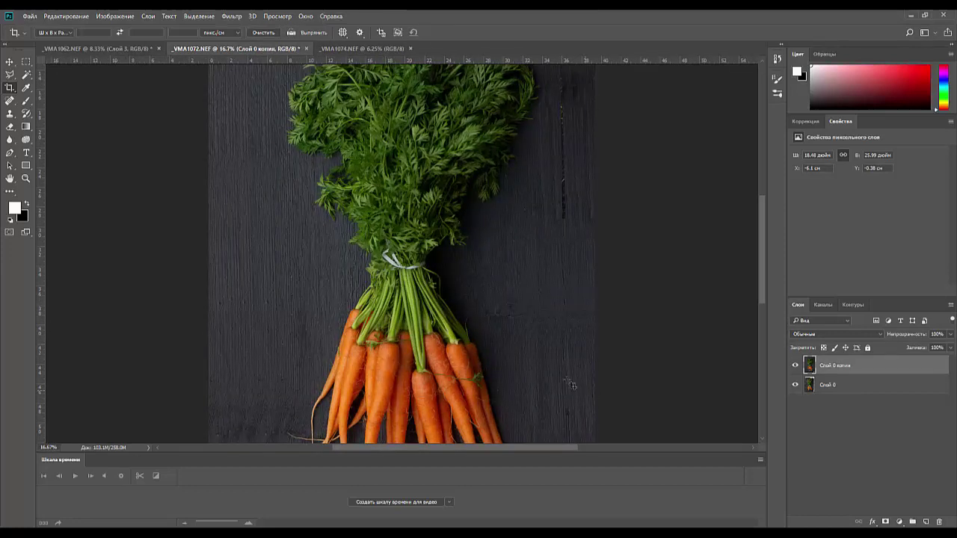
pyautogui.moveTo(455, 306); pyautogui.dragTo(401, 433)
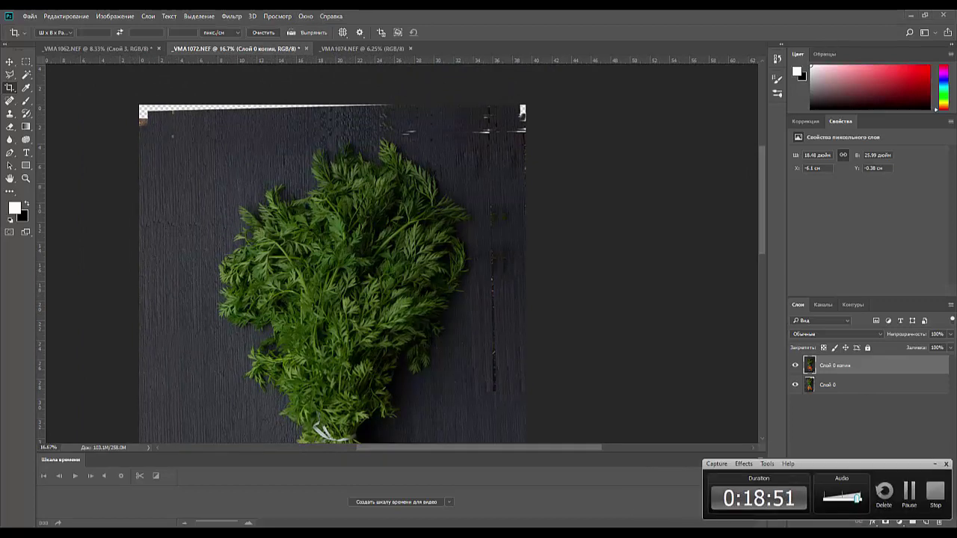
pyautogui.click(909, 494)
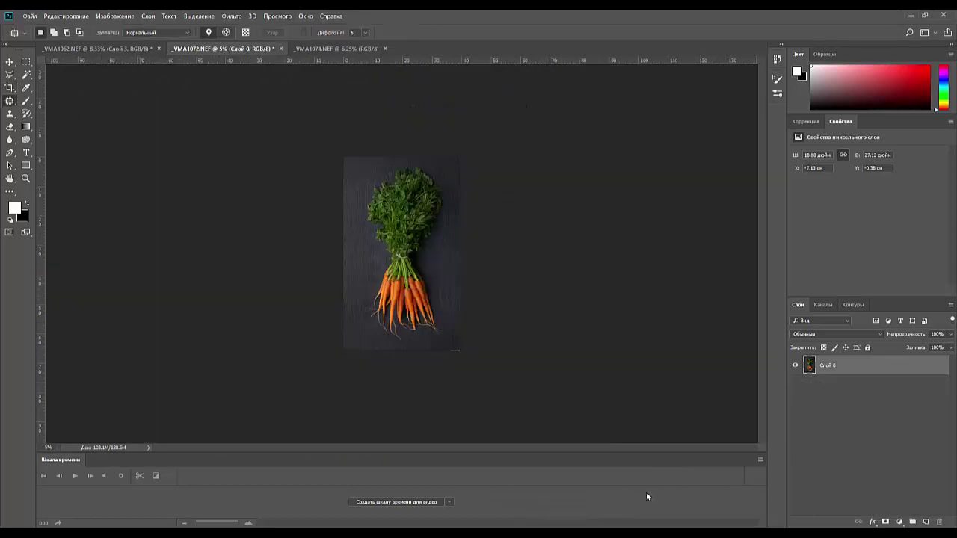
pyautogui.hotkey('ctrl', '+')
pyautogui.hotkey('ctrl', '+')
pyautogui.hotkey('ctrl', '+')
pyautogui.hotkey('ctrl', '+')
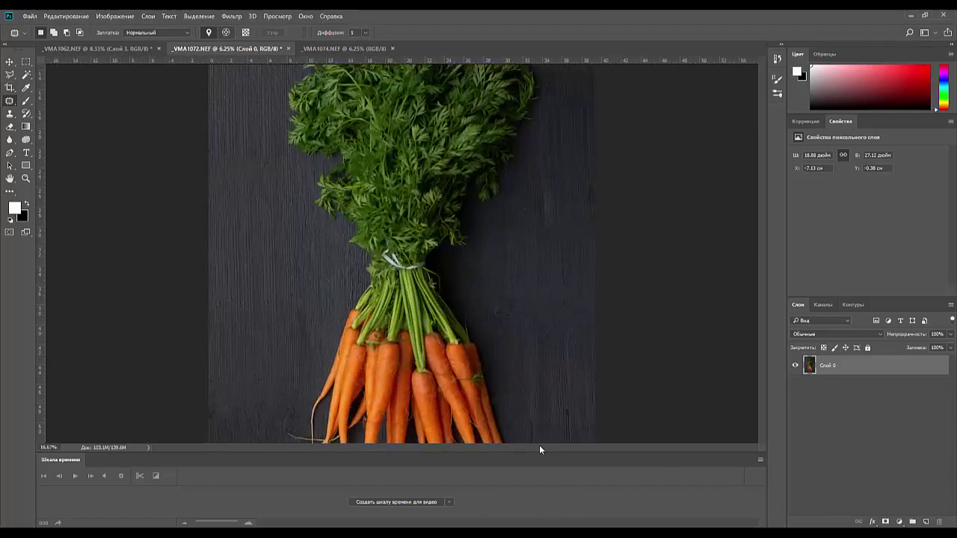
pyautogui.moveTo(306, 315); pyautogui.dragTo(213, 72)
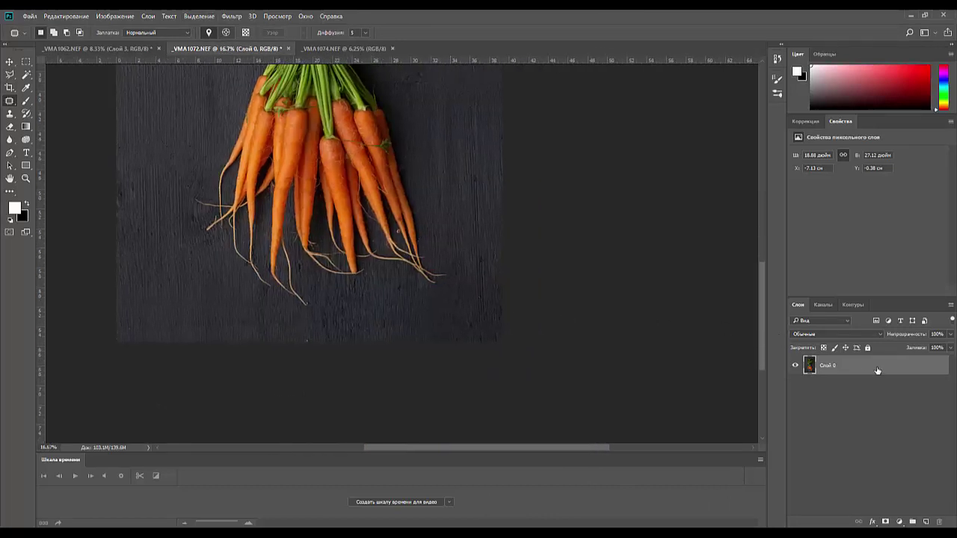
# - Add a new layer and draw an elliptical selection with a 300 px feather around the carrot bunch
pyautogui.click(925, 521)
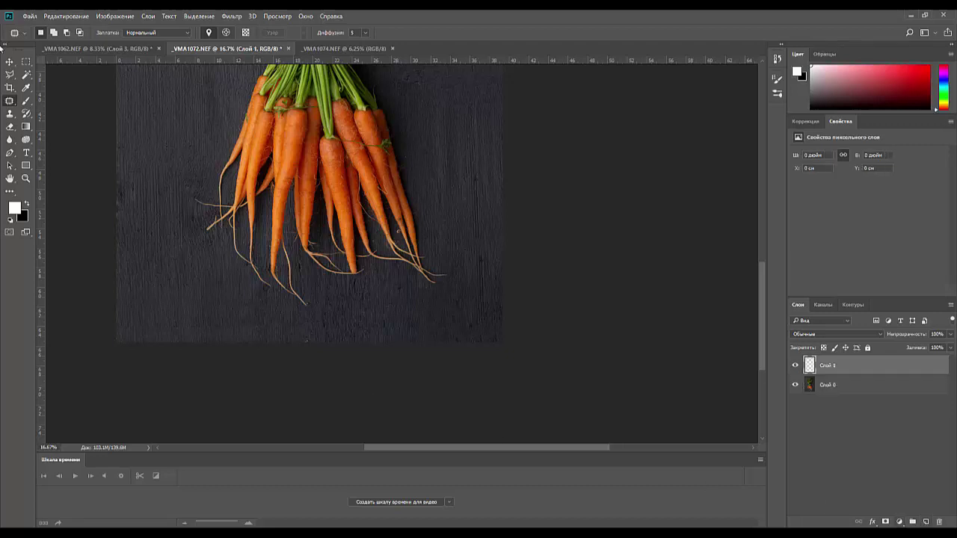
pyautogui.click(26, 61)
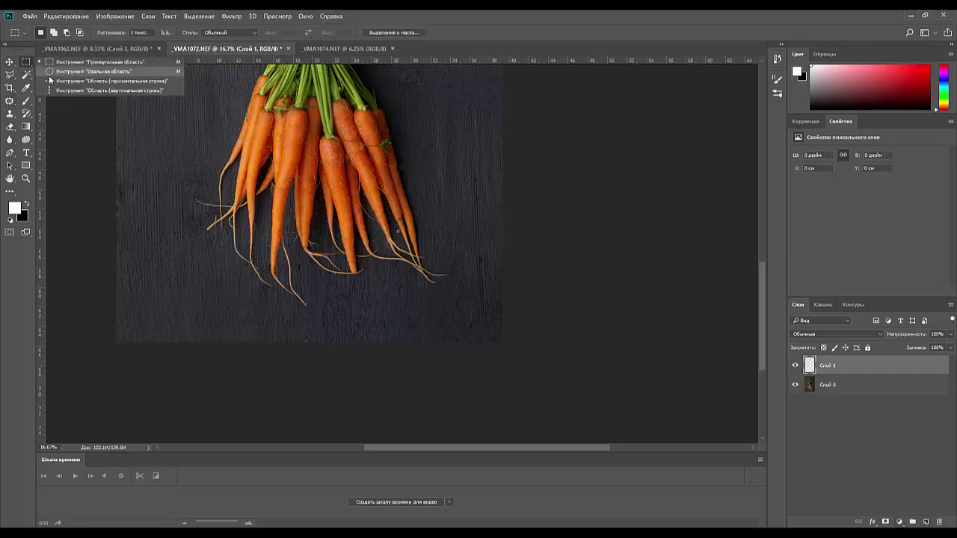
pyautogui.click(58, 74)
pyautogui.hotkey('ctrl', '-')
pyautogui.hotkey('ctrl', '-')
pyautogui.hotkey('ctrl', '-')
pyautogui.hotkey('ctrl', '-')
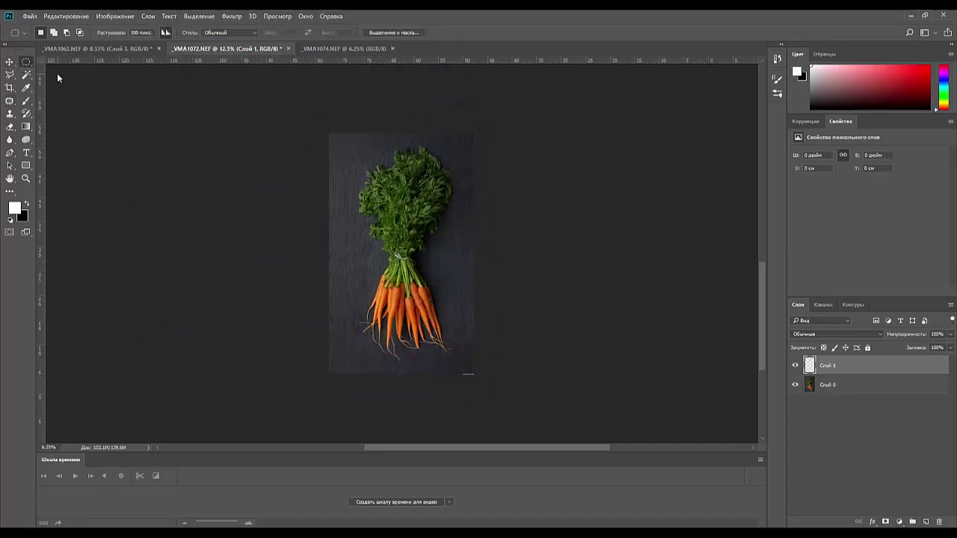
pyautogui.moveTo(364, 173); pyautogui.dragTo(450, 336)
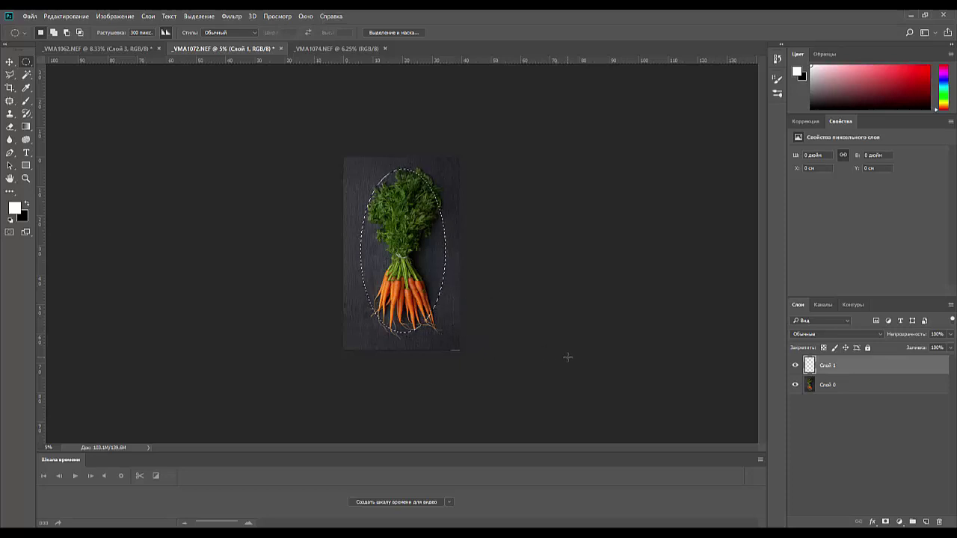
# - Invert the elliptical selection, fill the area outside the ellipse with black on the new layer, and deselect
pyautogui.hotkey('ctrl', 'shift', 'i')
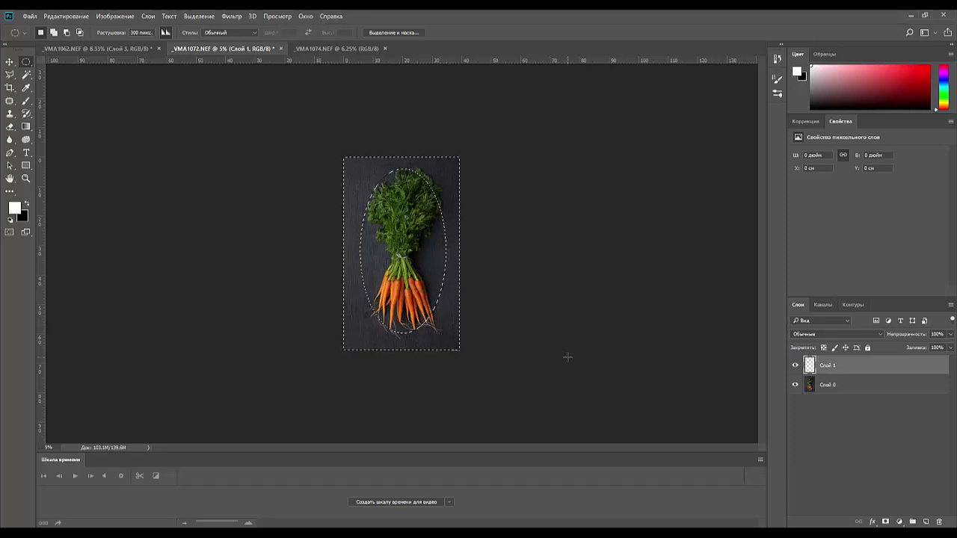
pyautogui.hotkey('ctrl', 'BackSpace')
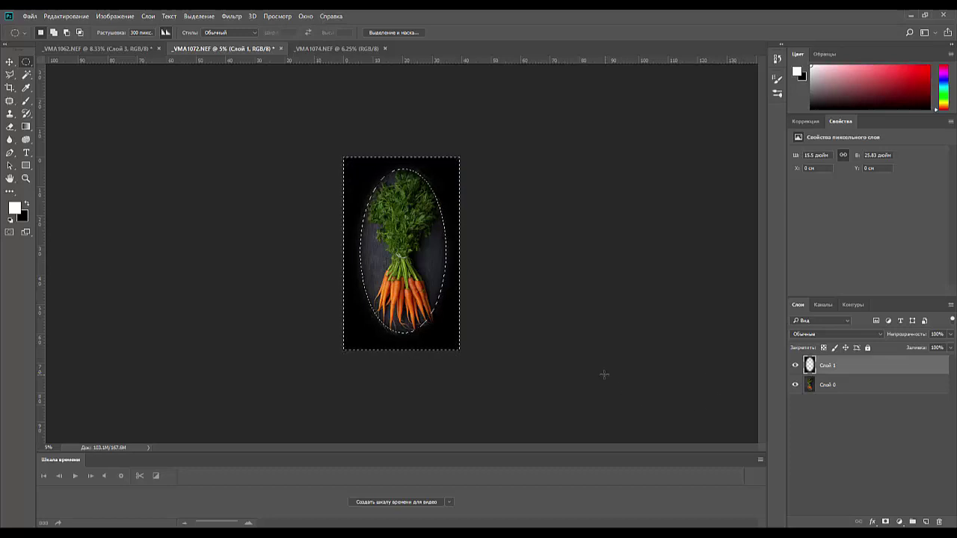
pyautogui.hotkey('ctrl', 'd')
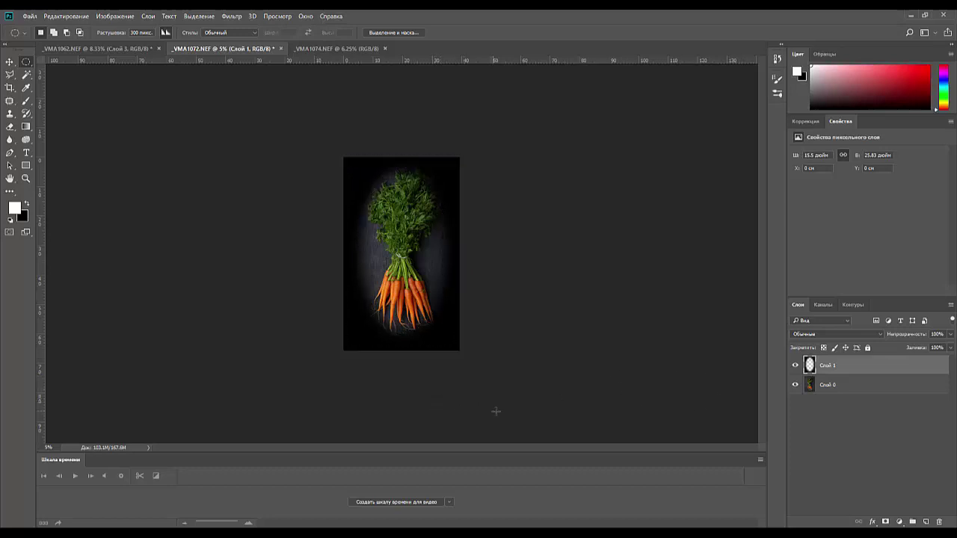
# - Enlarge the black vignette layer beyond the canvas to about 23.85 × 39.73 inches and set its opacity to 70%
pyautogui.hotkey('ctrl', 't')
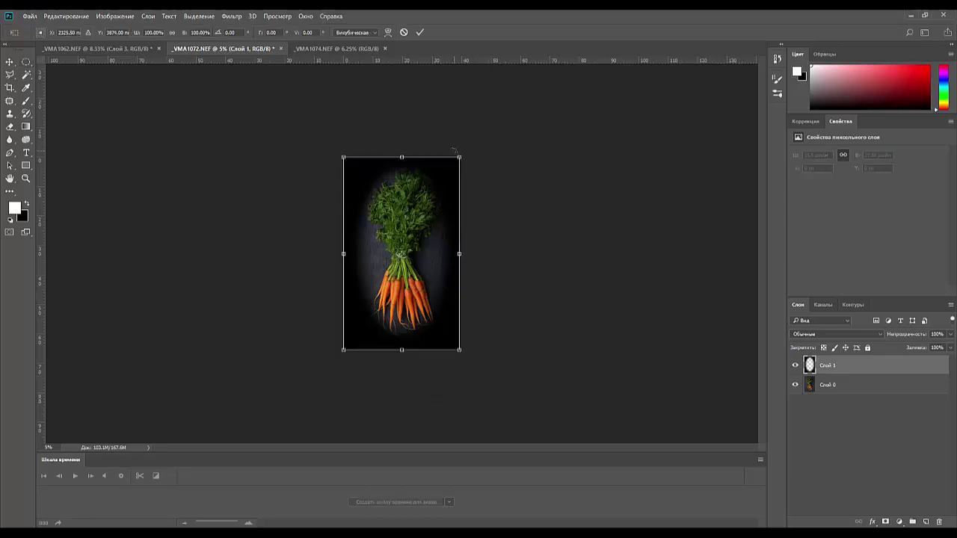
pyautogui.moveTo(458, 156); pyautogui.dragTo(523, 59)
pyautogui.moveTo(454, 267); pyautogui.dragTo(437, 303)
pyautogui.press('Return')
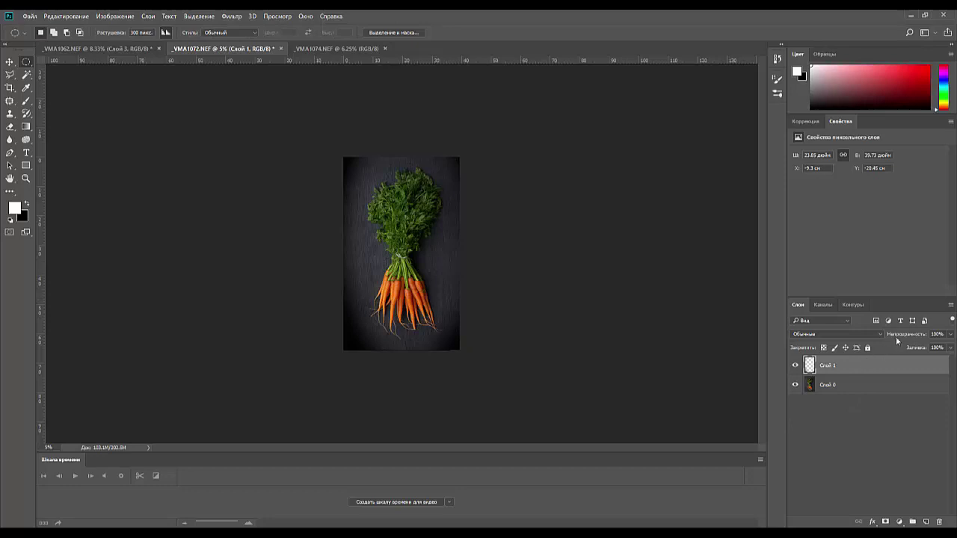
pyautogui.moveTo(899, 338); pyautogui.dragTo(891, 341)
pyautogui.click(867, 372)
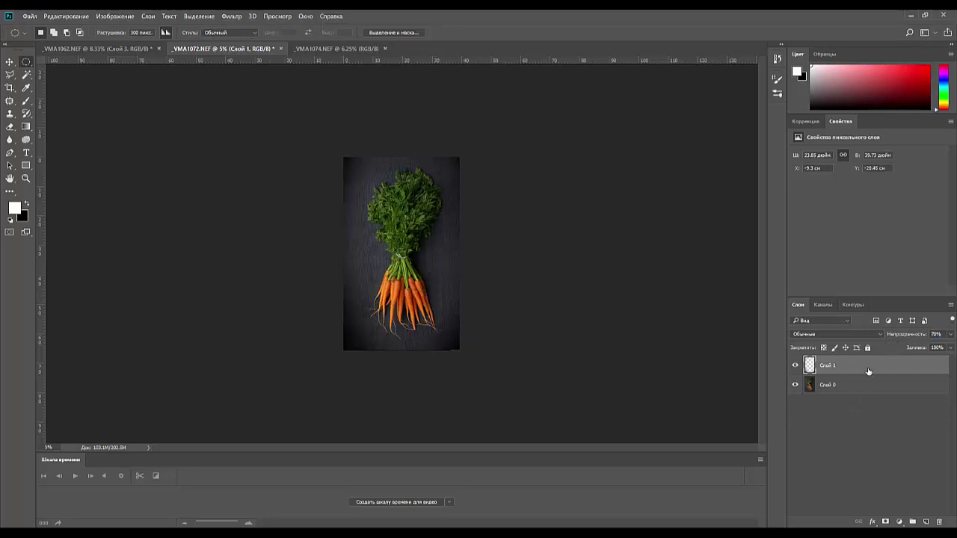
# - Warp the vignette layer inward at its edges so the dark border follows the carrot bunch, and apply the transform
pyautogui.hotkey('ctrl', 't')
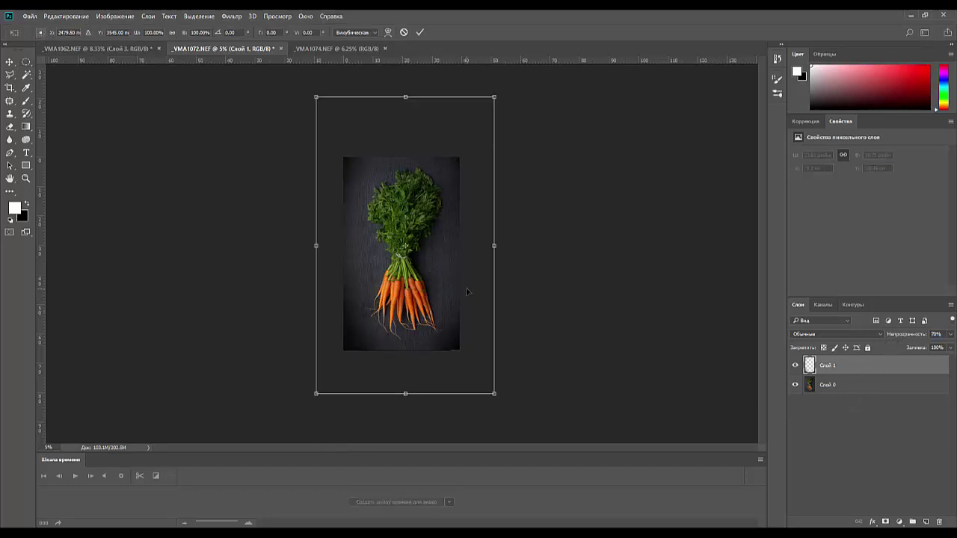
pyautogui.rightClick(442, 281)
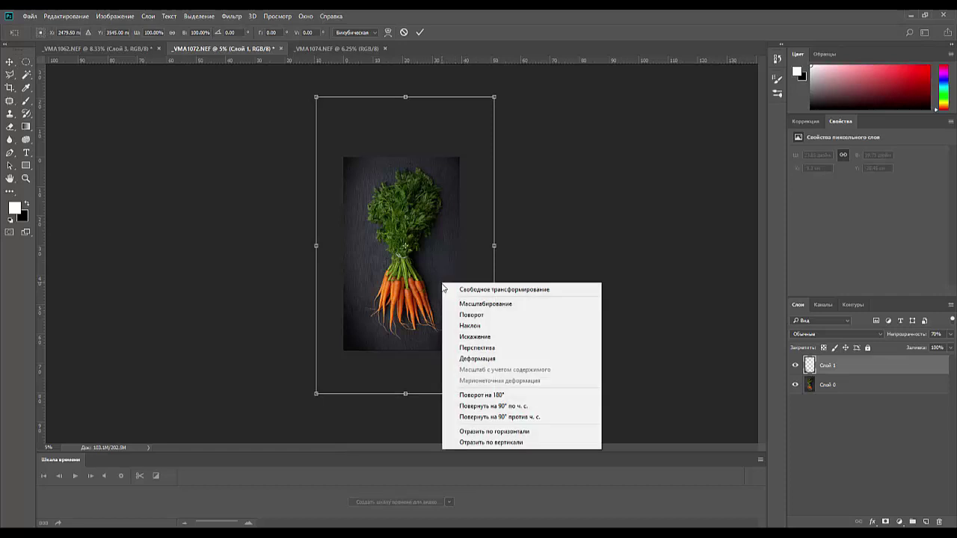
pyautogui.click(475, 363)
pyautogui.moveTo(458, 235); pyautogui.dragTo(482, 142)
pyautogui.moveTo(329, 149); pyautogui.dragTo(335, 395)
pyautogui.moveTo(362, 362); pyautogui.dragTo(389, 213)
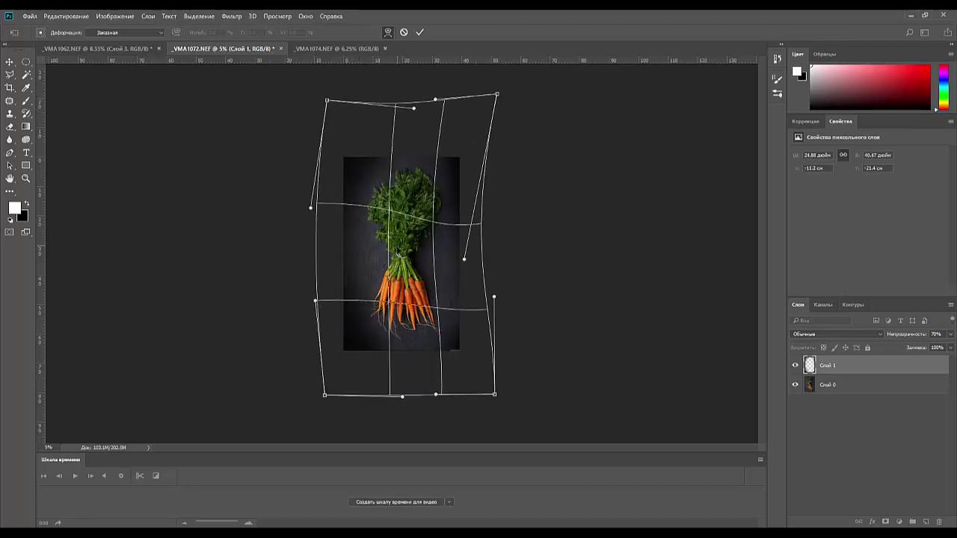
pyautogui.moveTo(384, 366)
pyautogui.mouseDown()
pyautogui.moveTo(390, 345)
pyautogui.moveTo(399, 360)
pyautogui.mouseUp()
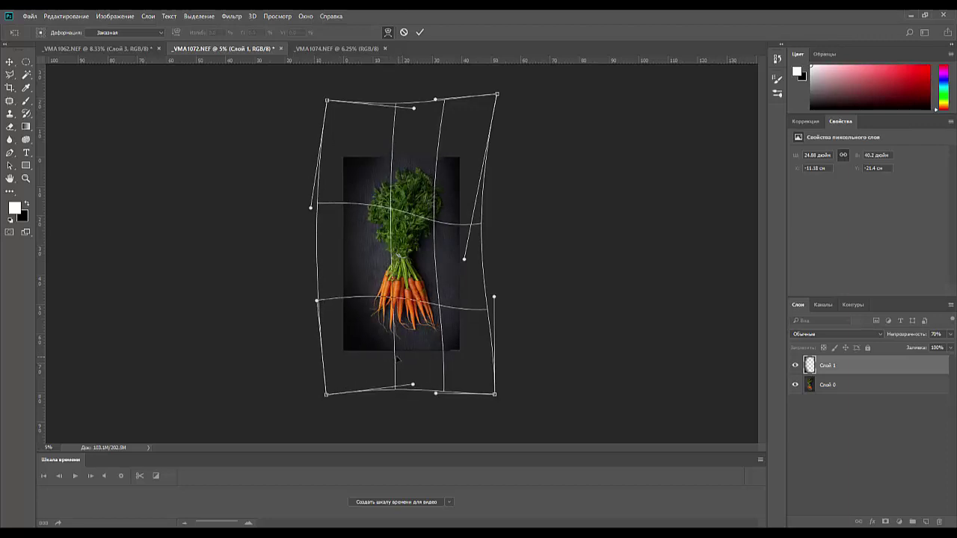
pyautogui.moveTo(474, 358); pyautogui.dragTo(461, 351)
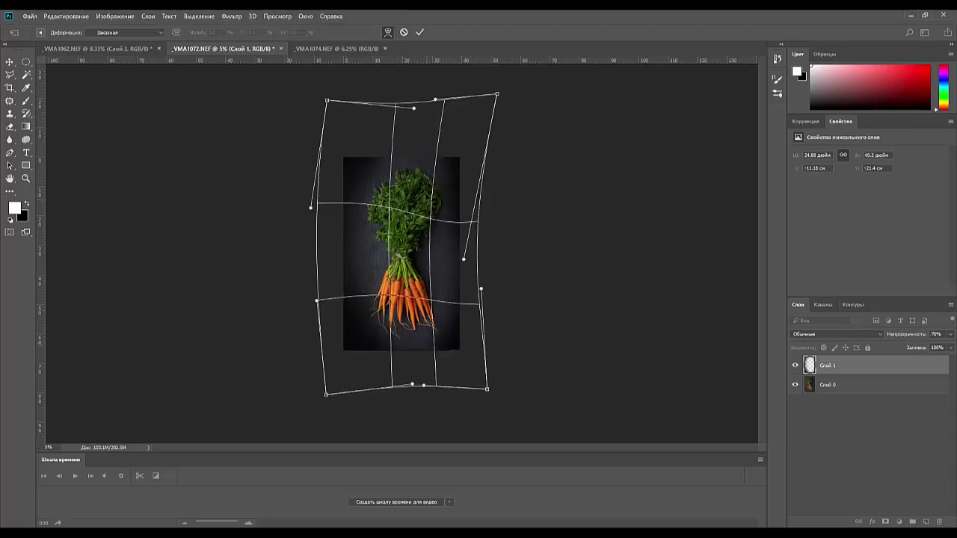
pyautogui.moveTo(415, 160); pyautogui.dragTo(410, 168)
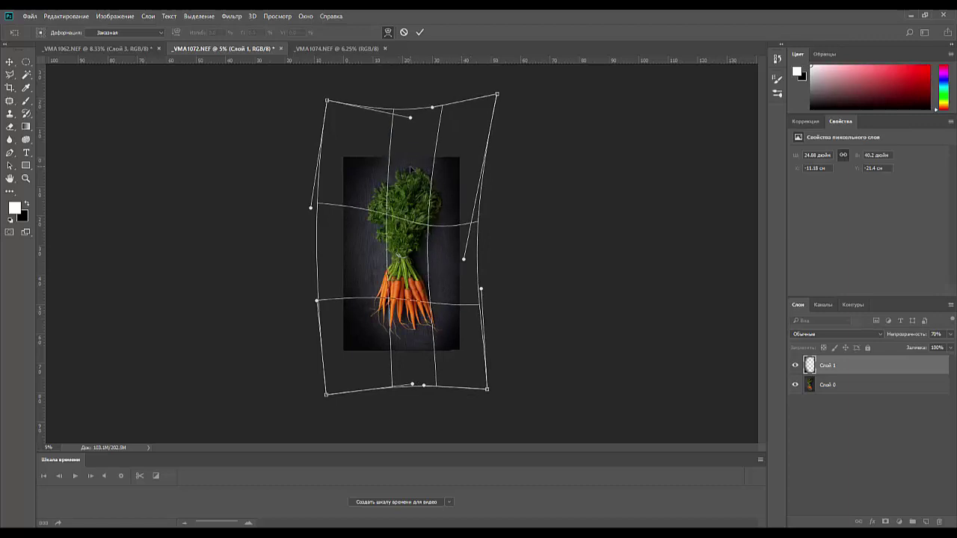
pyautogui.moveTo(401, 366); pyautogui.dragTo(398, 353)
pyautogui.moveTo(326, 263); pyautogui.dragTo(328, 260)
pyautogui.moveTo(357, 179); pyautogui.dragTo(381, 203)
pyautogui.press('Return')
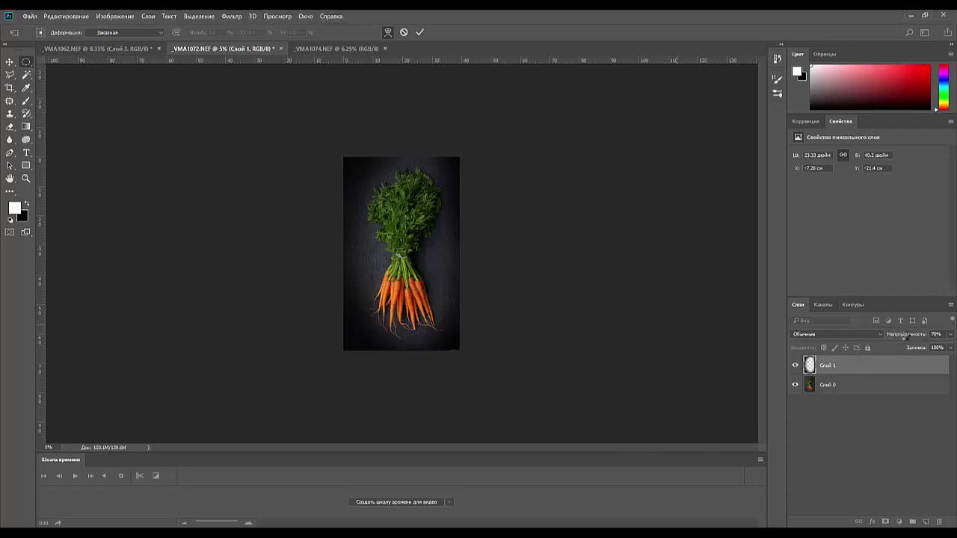
pyautogui.press('Return')
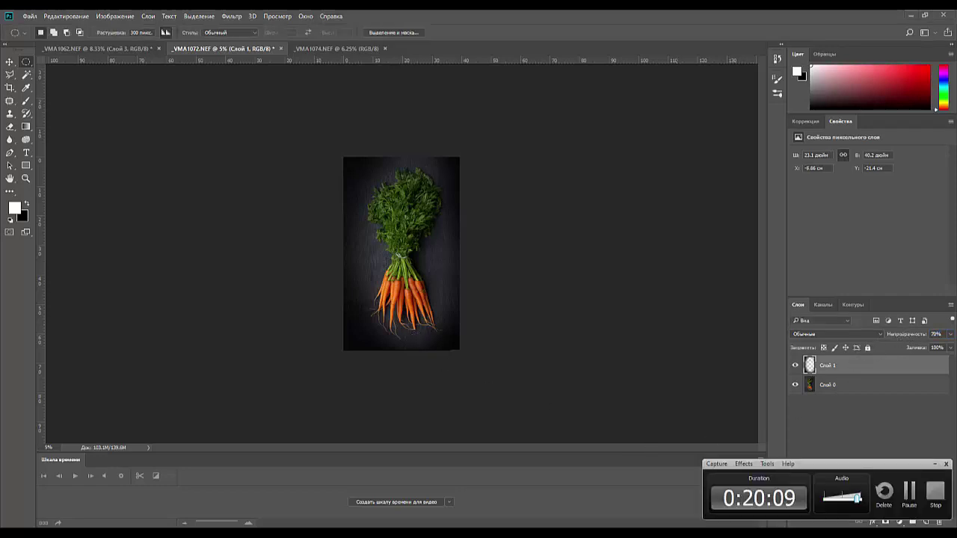
# - Reduce the vignette layer's opacity to 45%
pyautogui.press('6')
pyautogui.press('1')
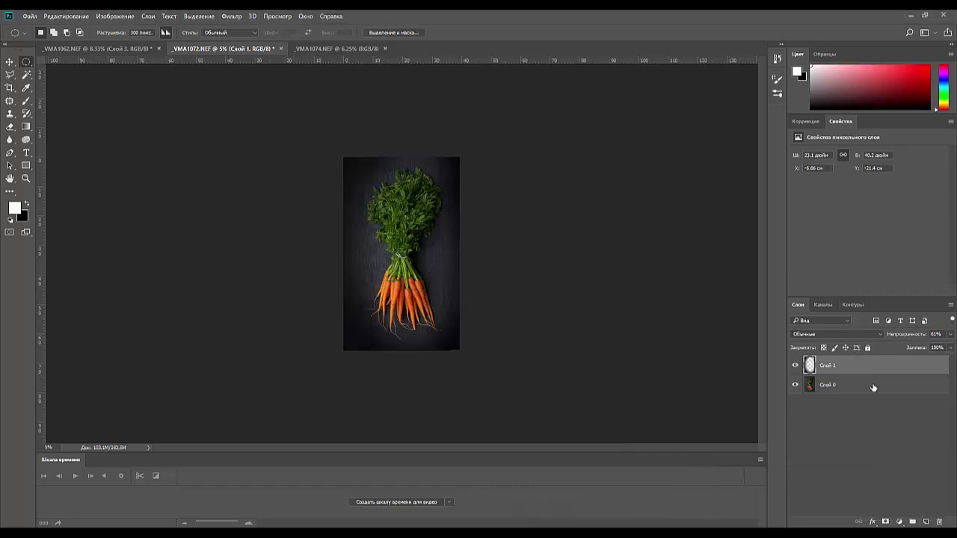
pyautogui.moveTo(911, 340); pyautogui.dragTo(873, 352)
pyautogui.hotkey('shift', 'Up')
pyautogui.hotkey('shift', 'Up')
pyautogui.hotkey('shift', 'Up')
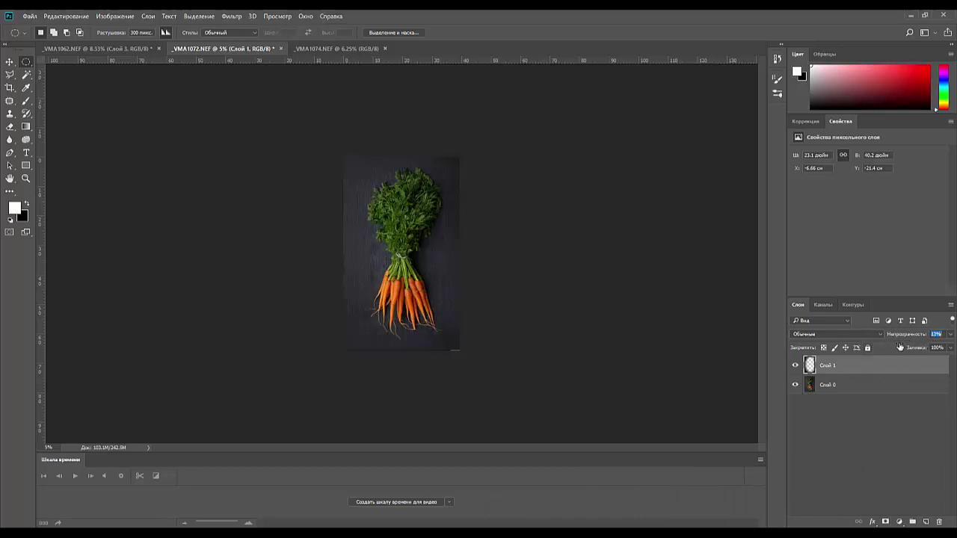
pyautogui.hotkey('shift', 'Up')
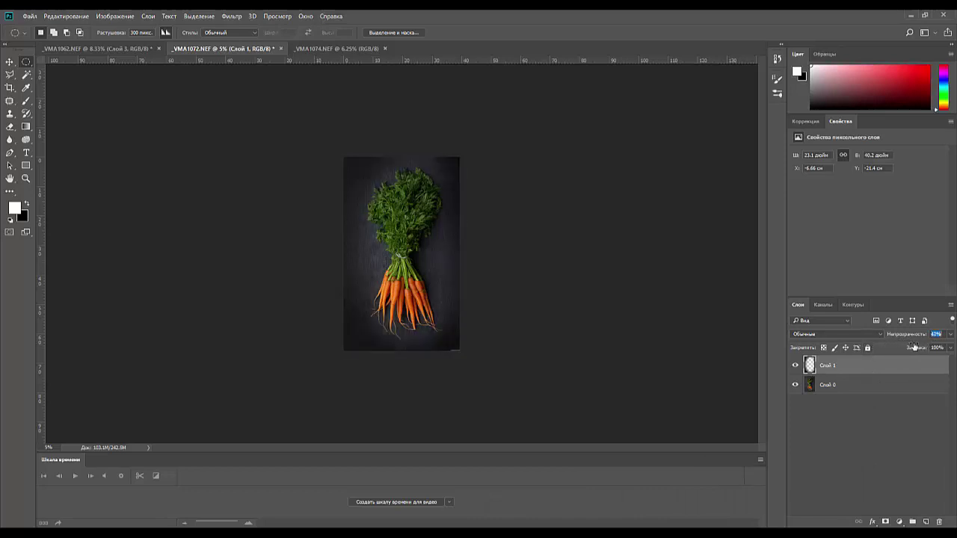
pyautogui.press('Up')
pyautogui.press('Up')
pyautogui.press('Up')
pyautogui.press('Up')
pyautogui.press('Up')
pyautogui.press('Up')
pyautogui.press('Down')
pyautogui.press('Return')
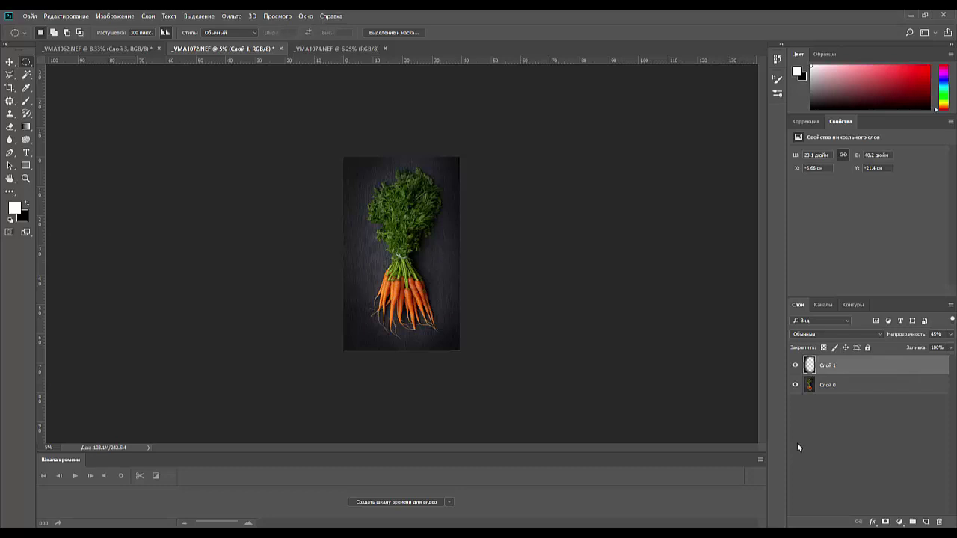
# - Stamp all visible layers to a new layer and add a Levels adjustment with inputs 6, 0.89 and 201
pyautogui.hotkey('ctrl', 'alt', 'shift', 'e')
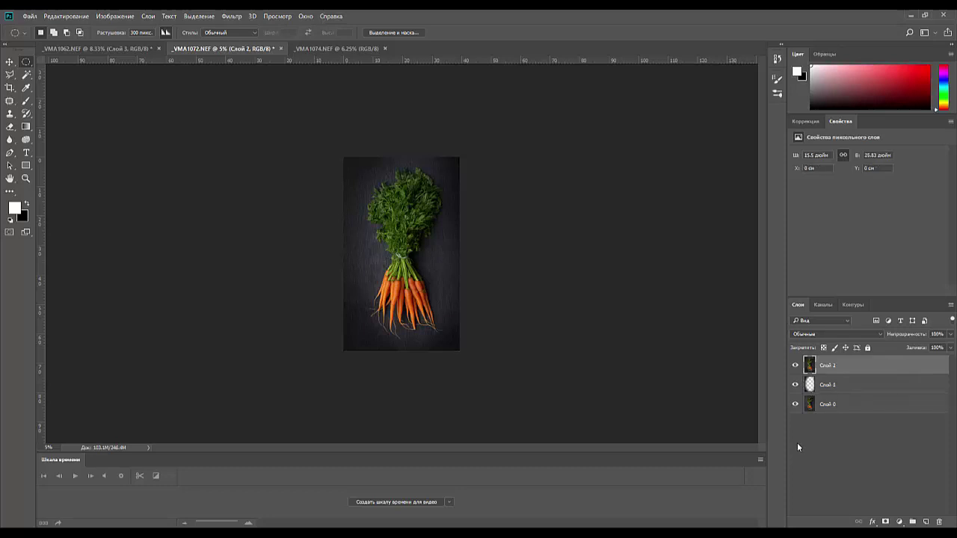
pyautogui.click(806, 122)
pyautogui.click(827, 145)
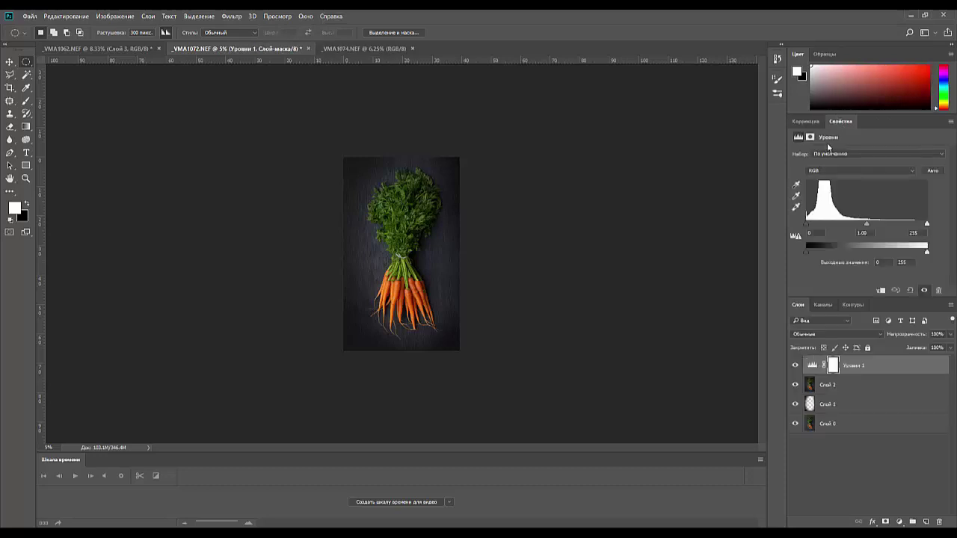
pyautogui.moveTo(927, 224); pyautogui.dragTo(810, 224)
pyautogui.moveTo(910, 224); pyautogui.dragTo(901, 221)
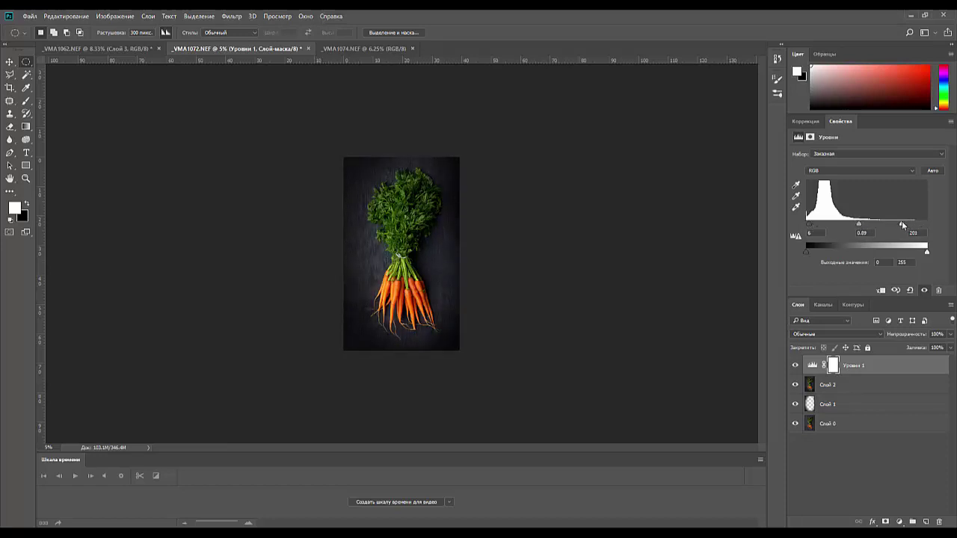
# - Stamp the adjusted carrot photo to a new top layer and reapply the last-used Smart Sharpen filter
pyautogui.hotkey('ctrl', '+')
pyautogui.hotkey('ctrl', '+')
pyautogui.hotkey('ctrl', '+')
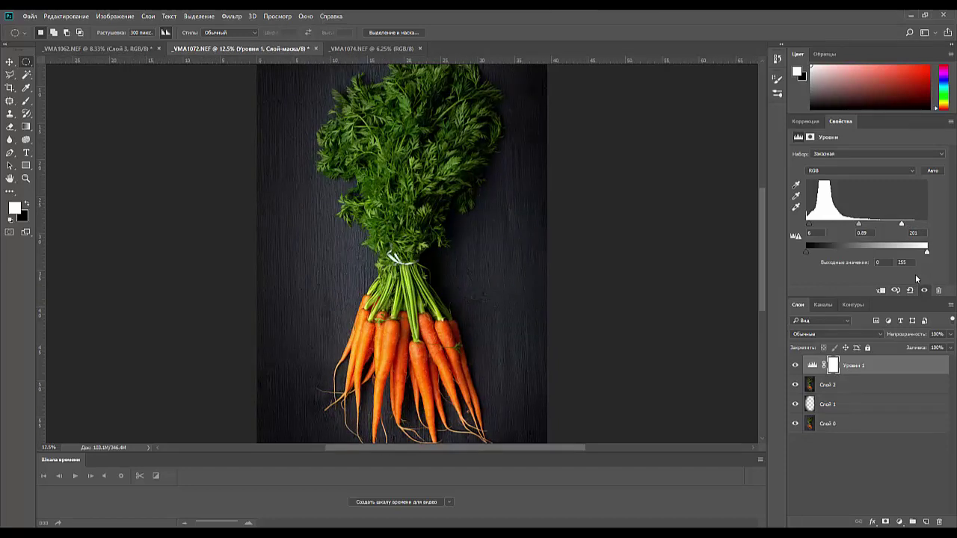
pyautogui.hotkey('ctrl', '-')
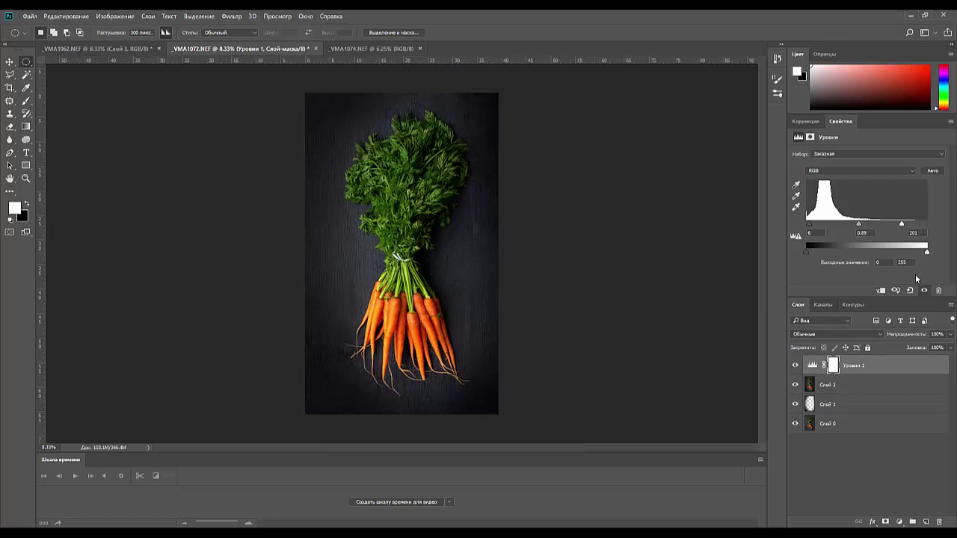
pyautogui.hotkey('ctrl', 'shift', 'alt', 'e')
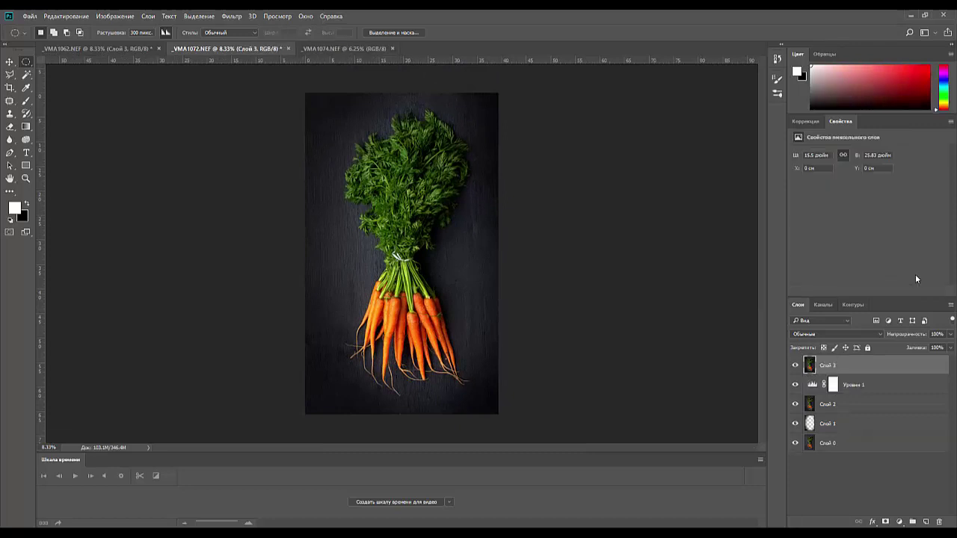
pyautogui.click(231, 16)
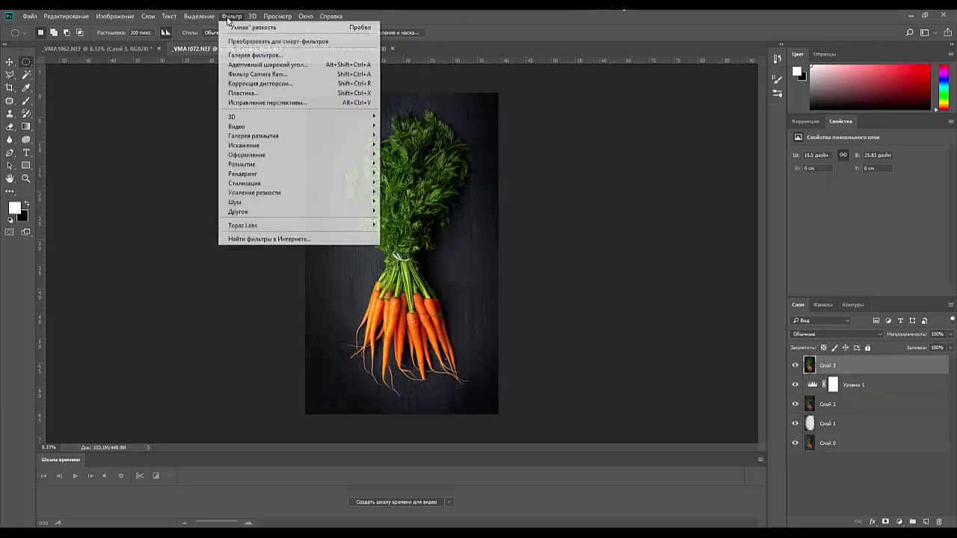
pyautogui.click(234, 28)
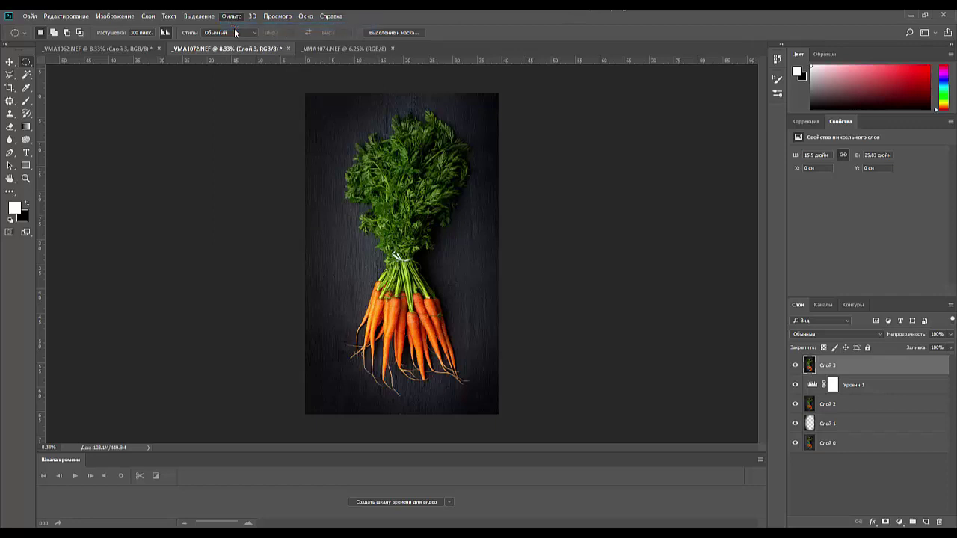
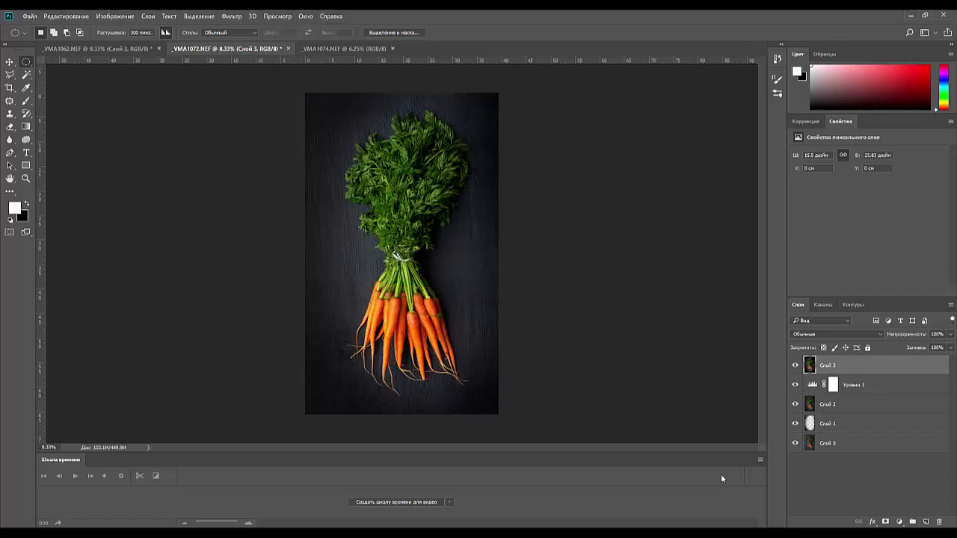
# - Compare the edited onion photo _VMA1062.NEF and carrot photo _VMA1072.NEF with the unedited radish photo _VMA1074.NEF
pyautogui.click(344, 49)
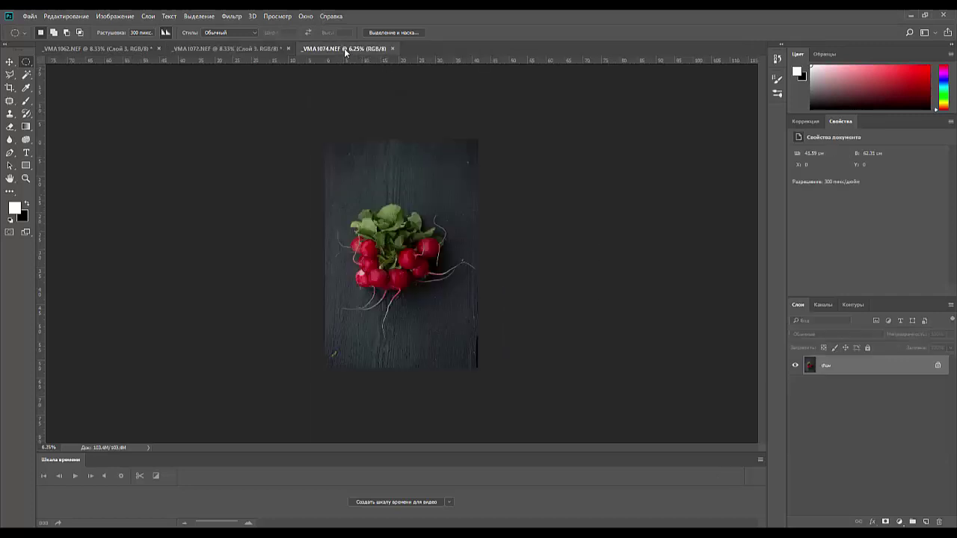
pyautogui.click(93, 50)
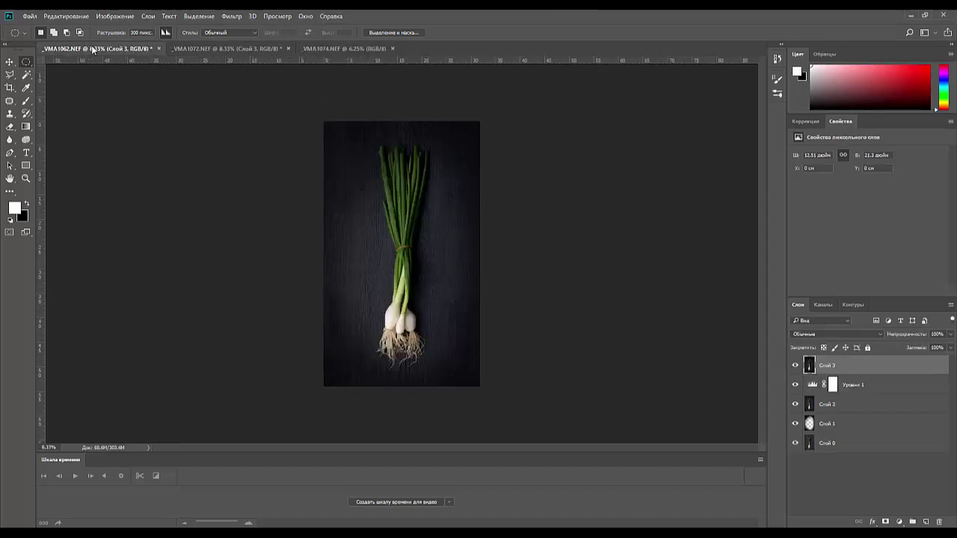
pyautogui.click(201, 49)
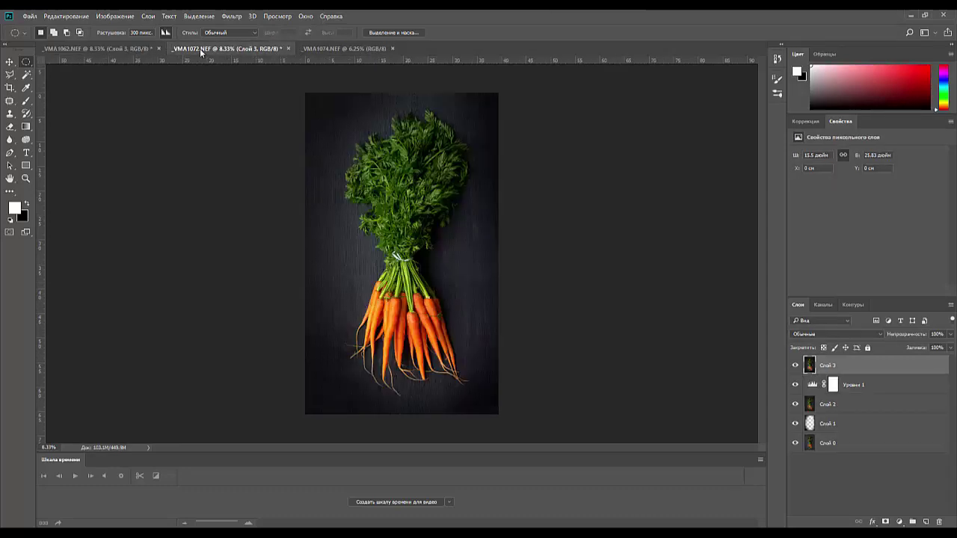
pyautogui.click(313, 49)
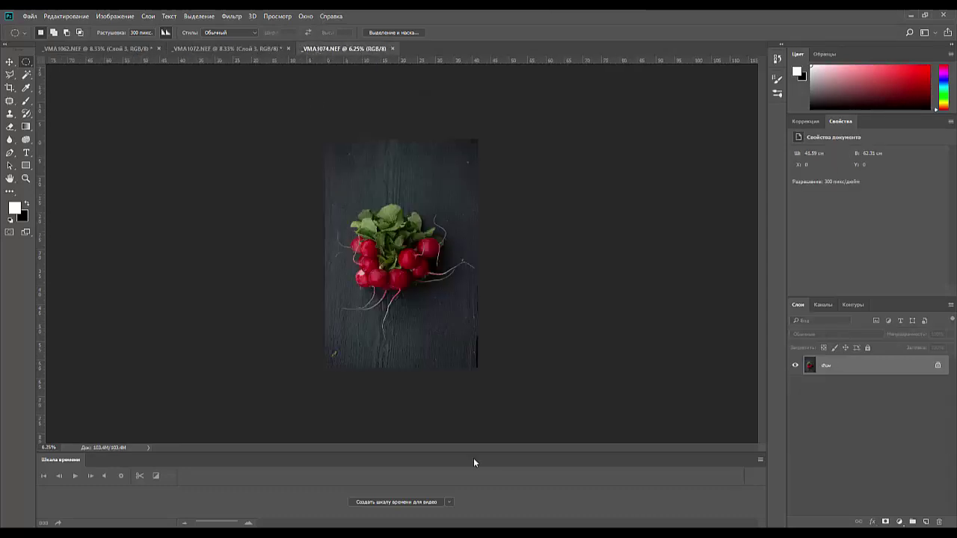
# - Examine the radish bunch, its thin roots and the wooden background up close, and review the edited carrot and onion photos again
pyautogui.hotkey('ctrl', '+')
pyautogui.hotkey('ctrl', '+')
pyautogui.hotkey('ctrl', '+')
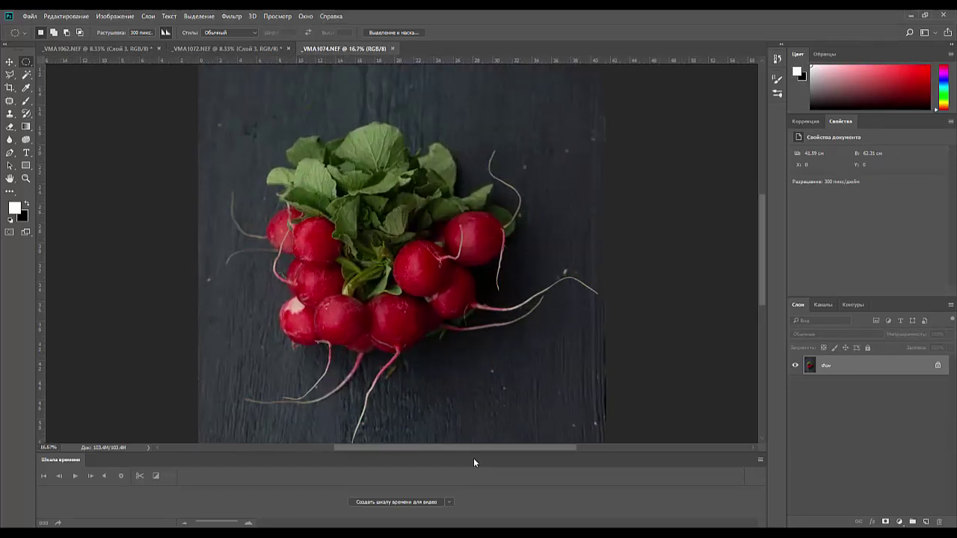
pyautogui.hotkey('ctrl', '+')
pyautogui.hotkey('ctrl', '-')
pyautogui.hotkey('ctrl', '-')
pyautogui.hotkey('ctrl', '-')
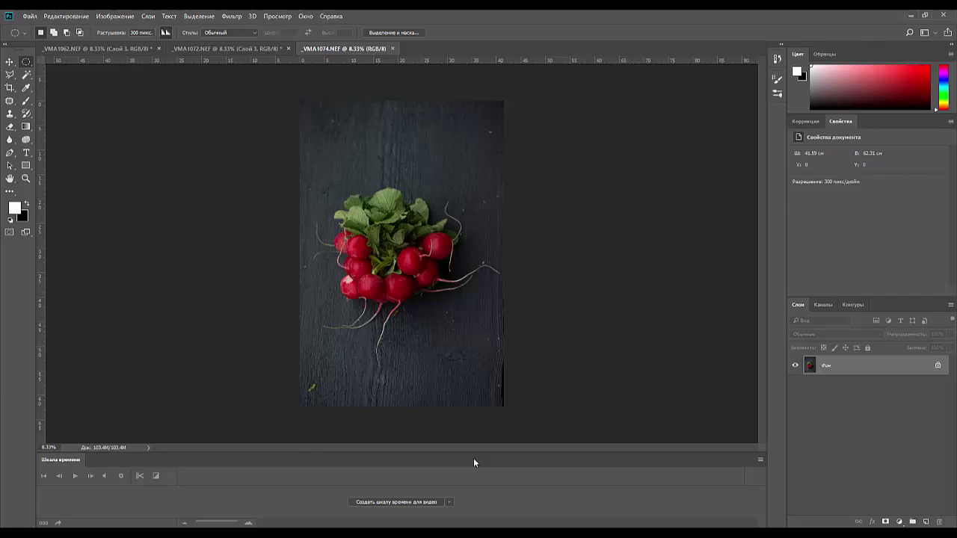
pyautogui.hotkey('ctrl', '+')
pyautogui.hotkey('ctrl', '+')
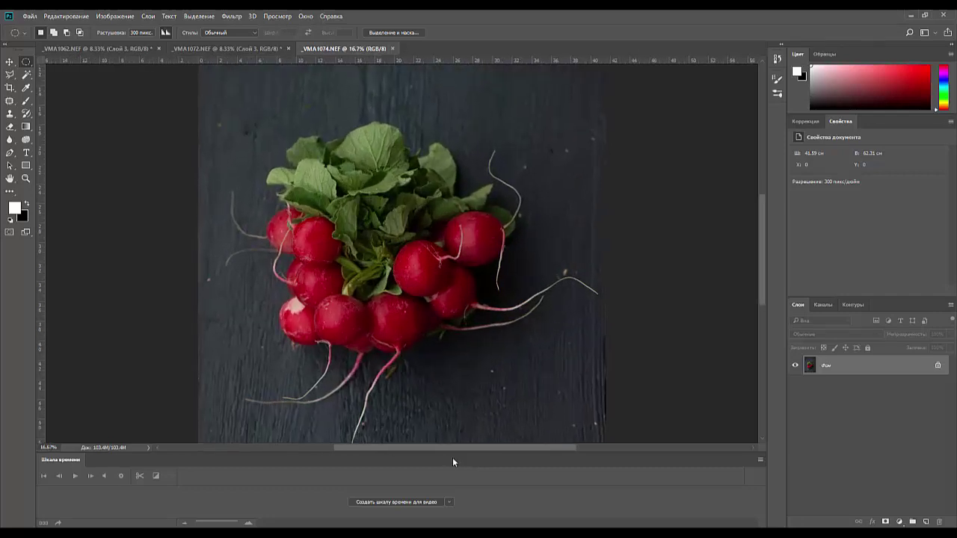
pyautogui.moveTo(334, 412); pyautogui.dragTo(409, 364)
pyautogui.hotkey('ctrl', '-')
pyautogui.hotkey('ctrl', '-')
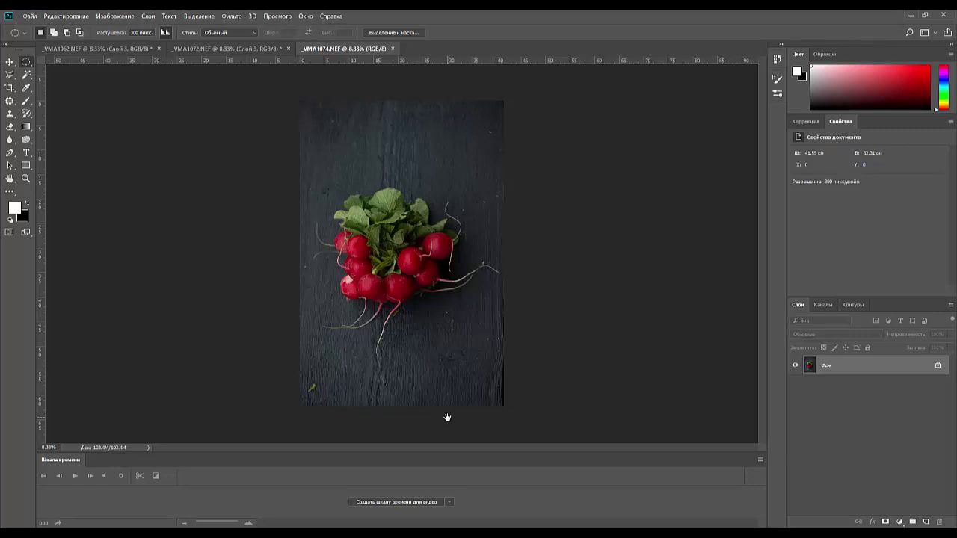
pyautogui.click(227, 48)
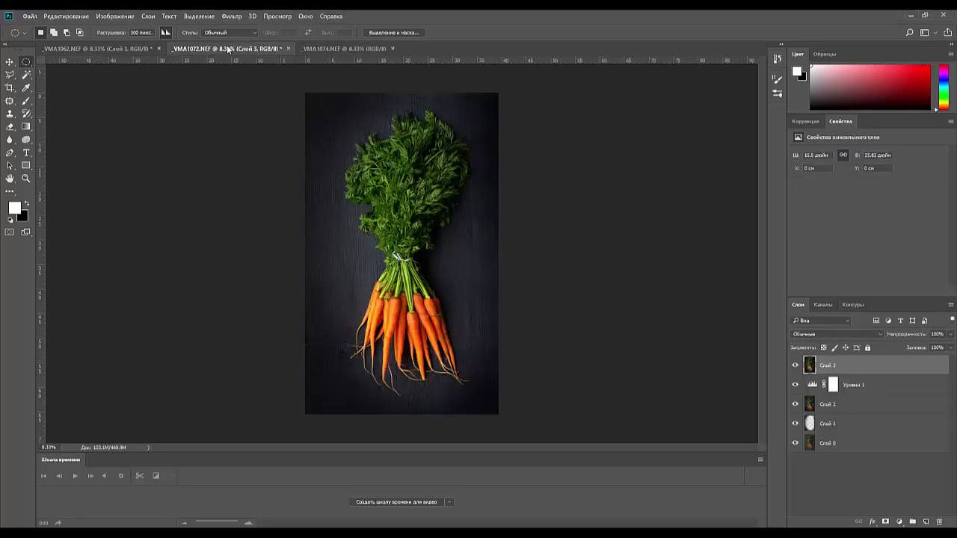
pyautogui.click(90, 49)
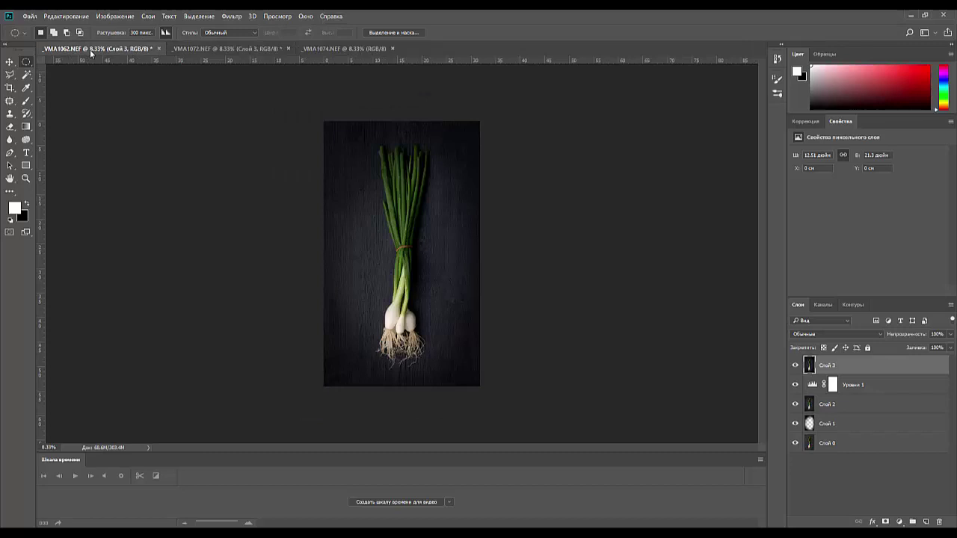